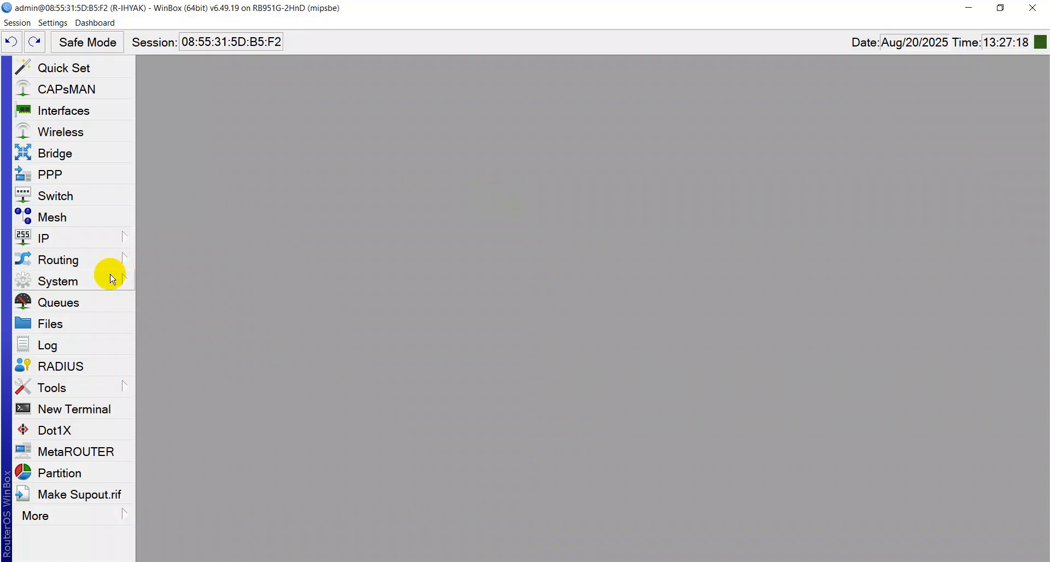
Delete the pool-PPPOE address pool in IP > Pool and close the pool list
left_click(65, 238)
left_click(178, 320)
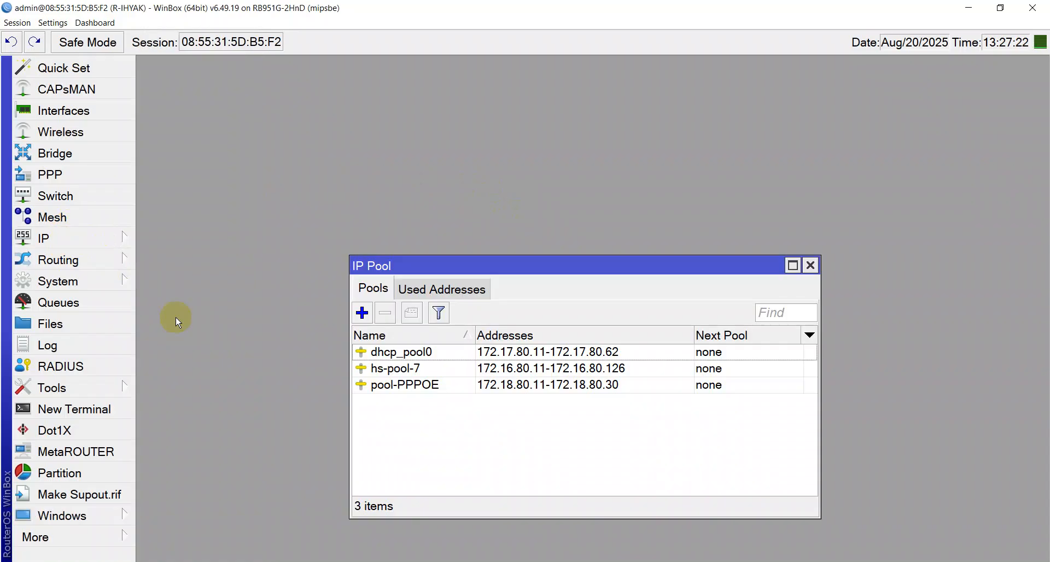
left_click(402, 385)
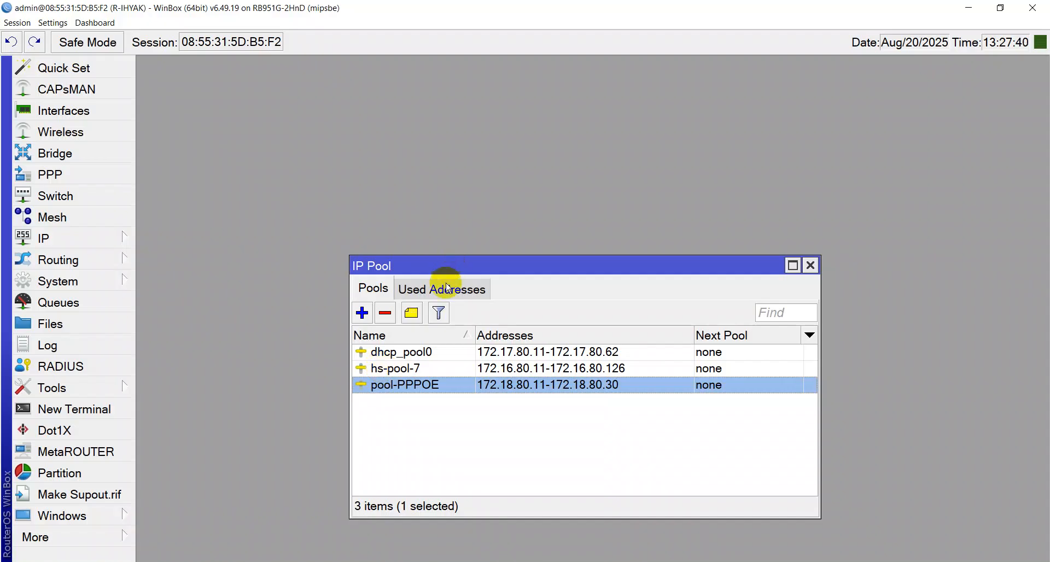
left_click(387, 313)
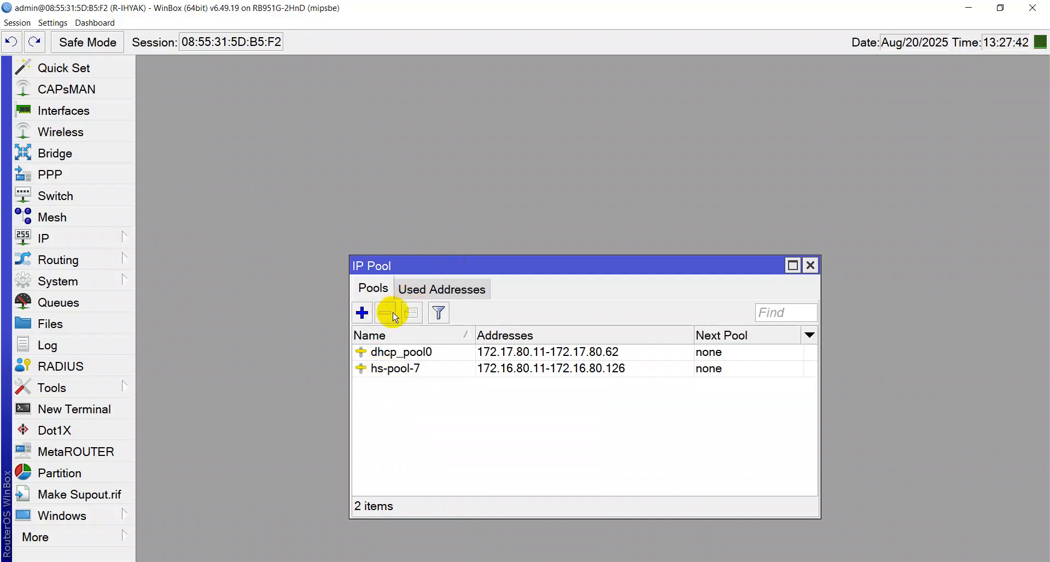
left_click(811, 266)
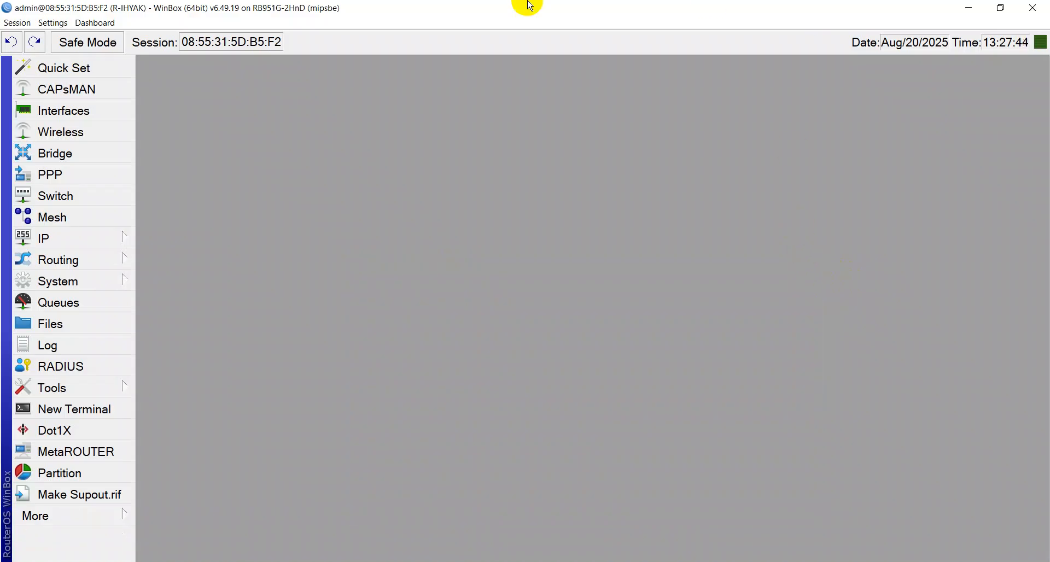
Delete the PAKET 3 MB and PAKET 5 MB PPP profiles
left_click(60, 239)
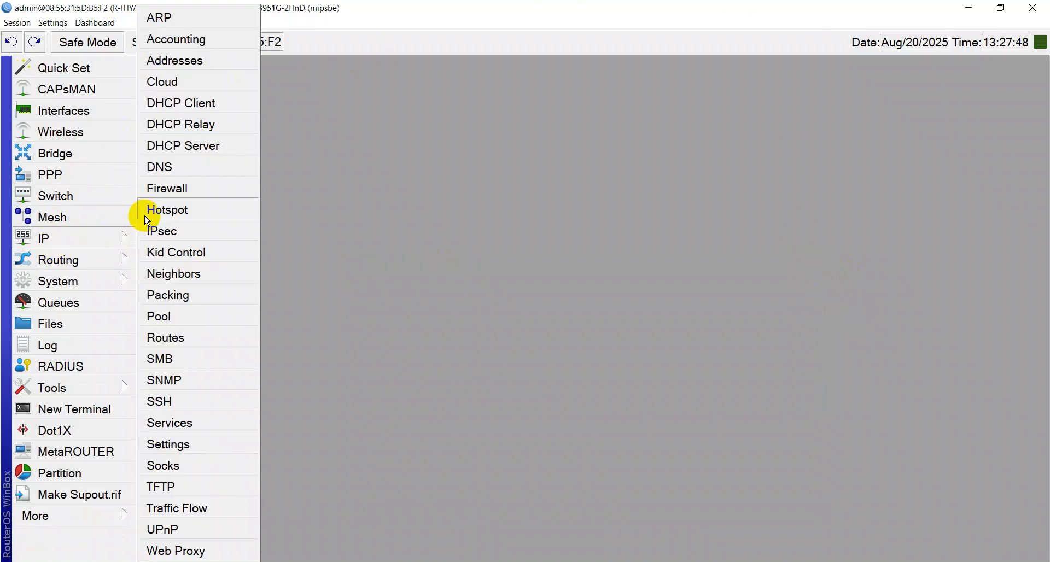
left_click(50, 174)
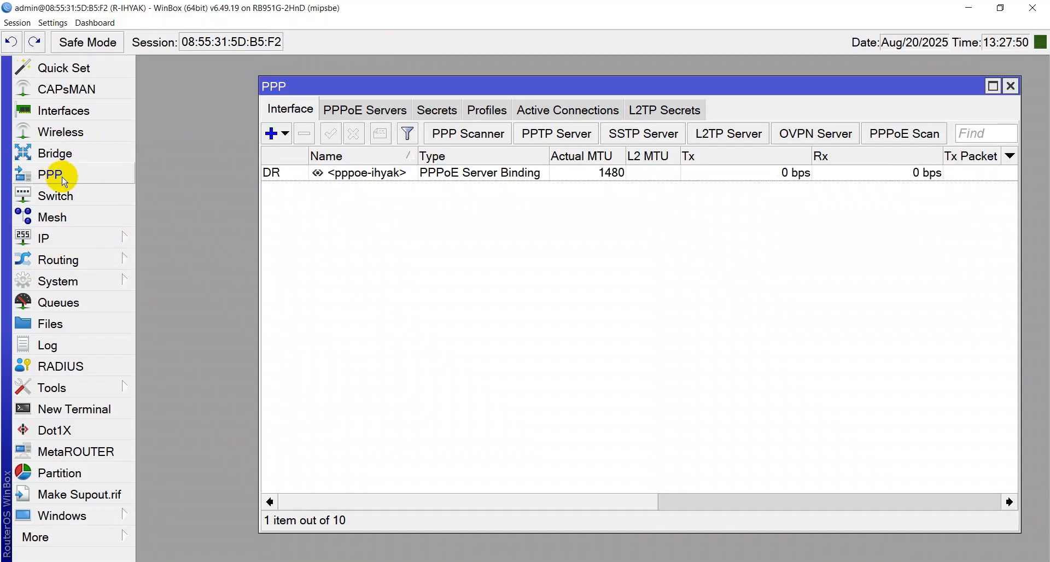
left_click(484, 116)
left_click(353, 175)
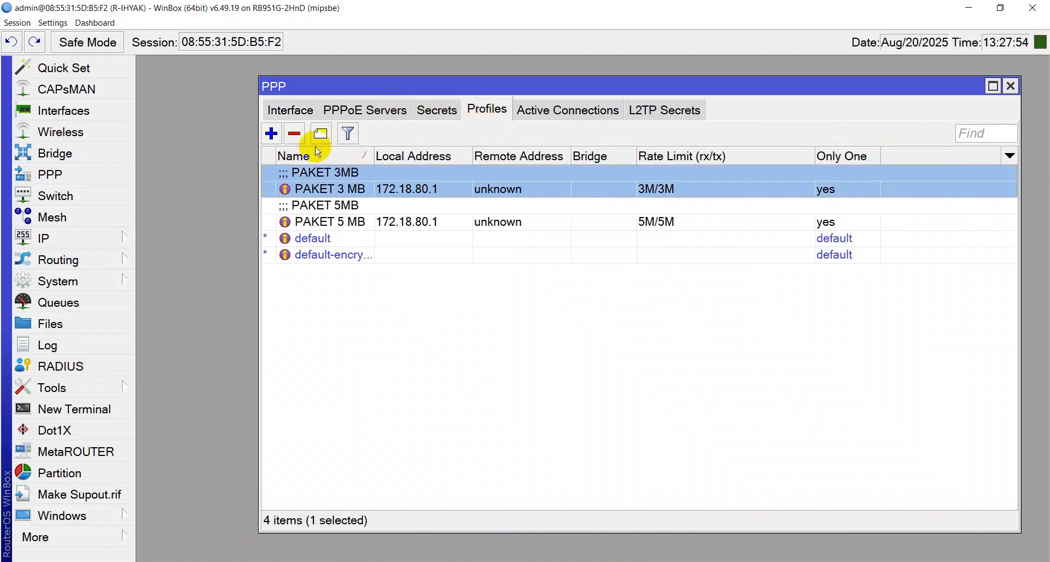
left_click(295, 133)
left_click(323, 185)
left_click(294, 133)
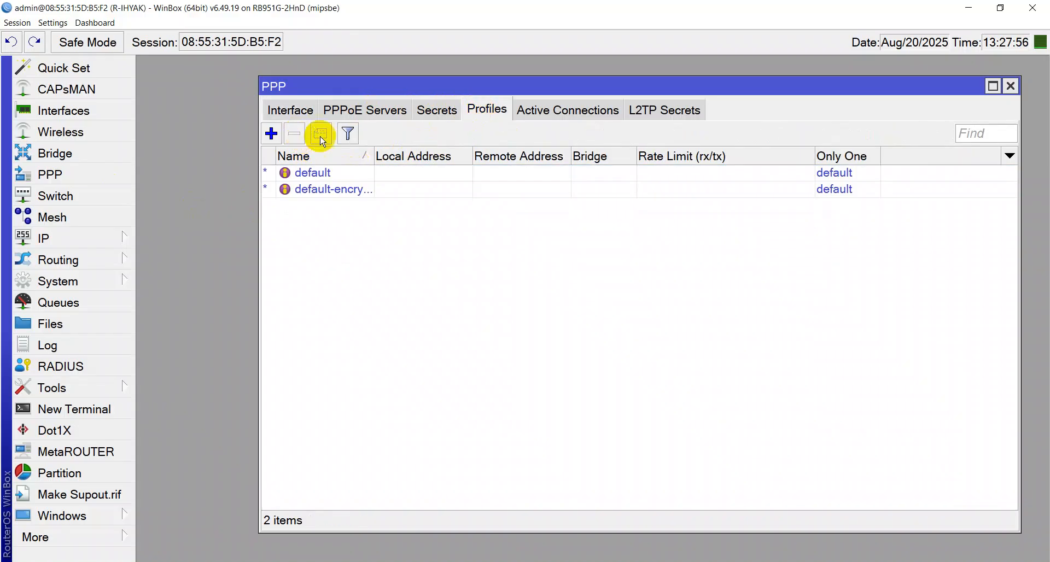
Delete the existing PPPoE secret and the service-PPPOE server, closing the PPP window
left_click(435, 112)
left_click(377, 174)
left_click(295, 134)
left_click(363, 112)
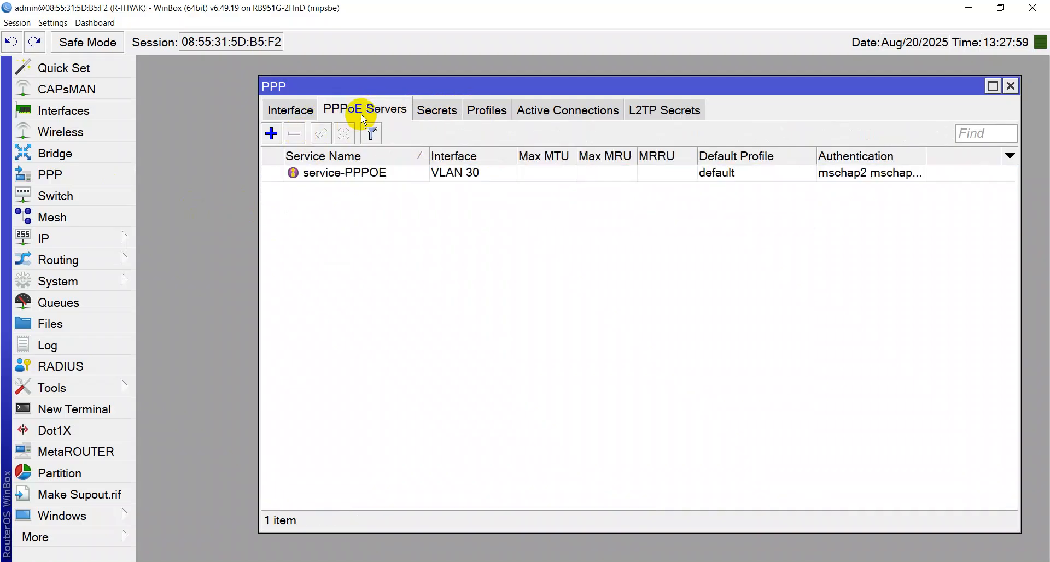
left_click(342, 172)
left_click(296, 135)
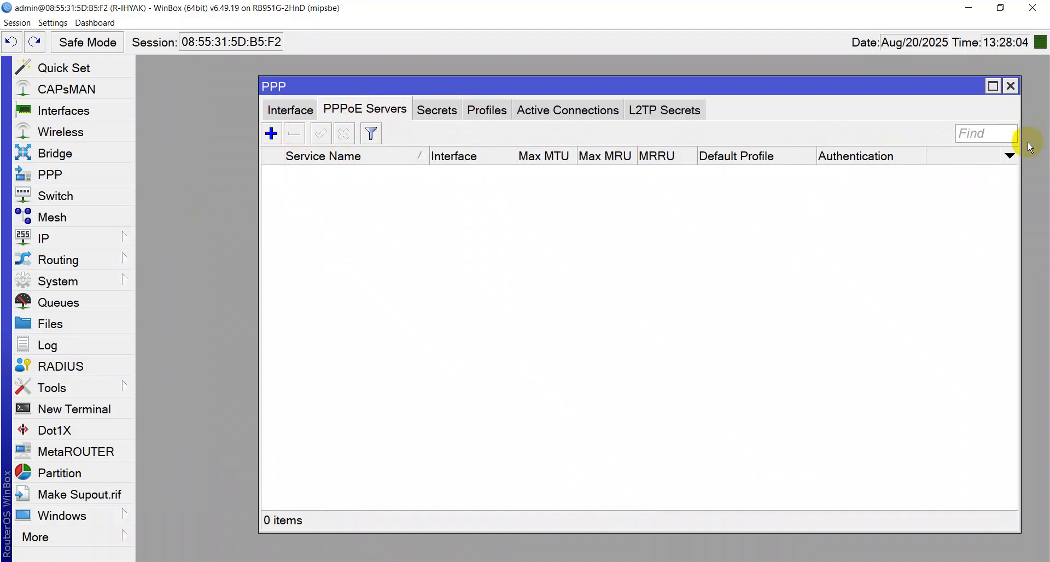
left_click(1010, 86)
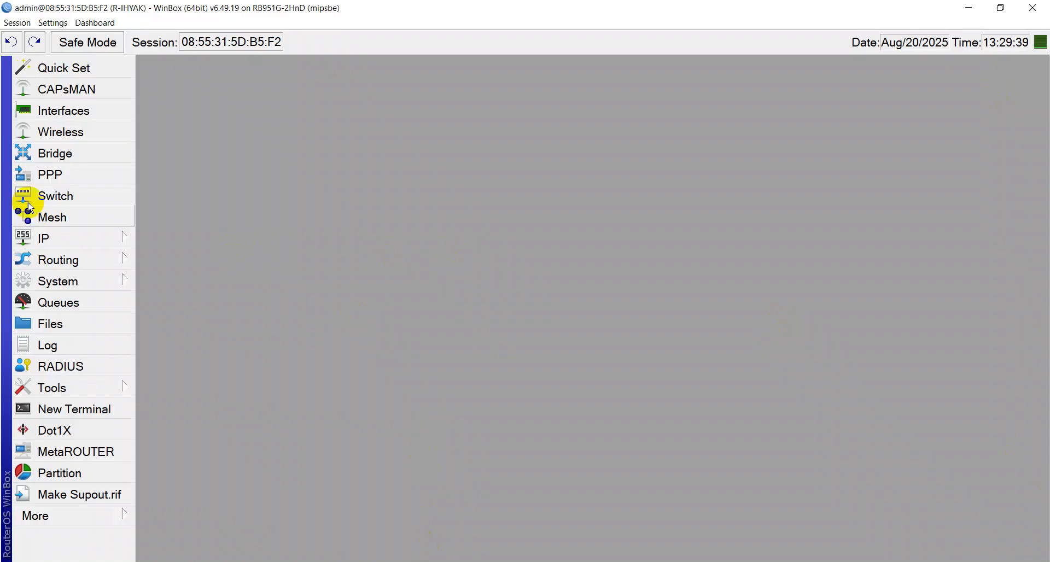
Reopen the IP Pool list and review the dhcp_pool0 and hs-pool-7 pools
left_click(44, 238)
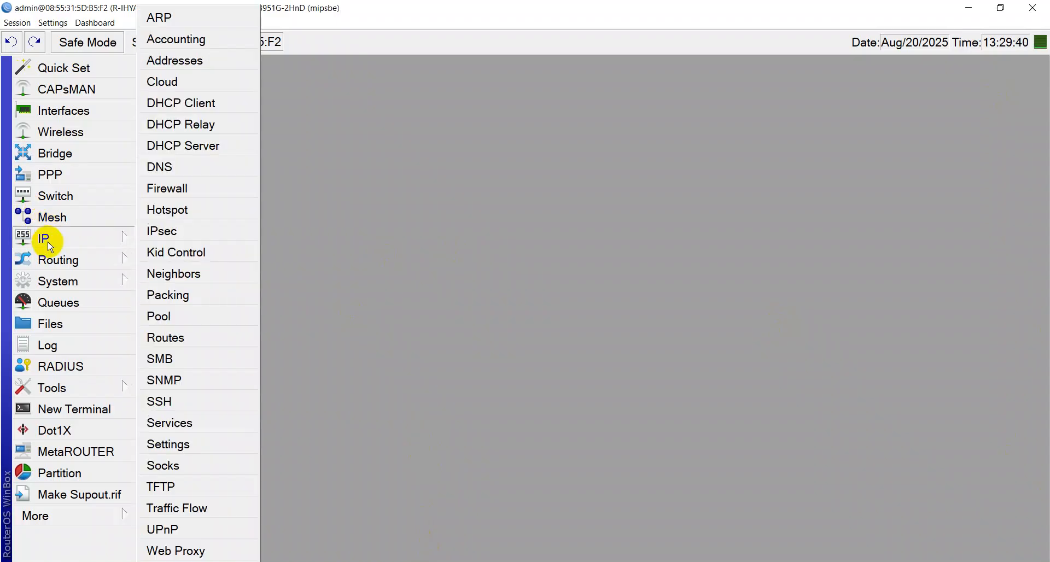
left_click(183, 322)
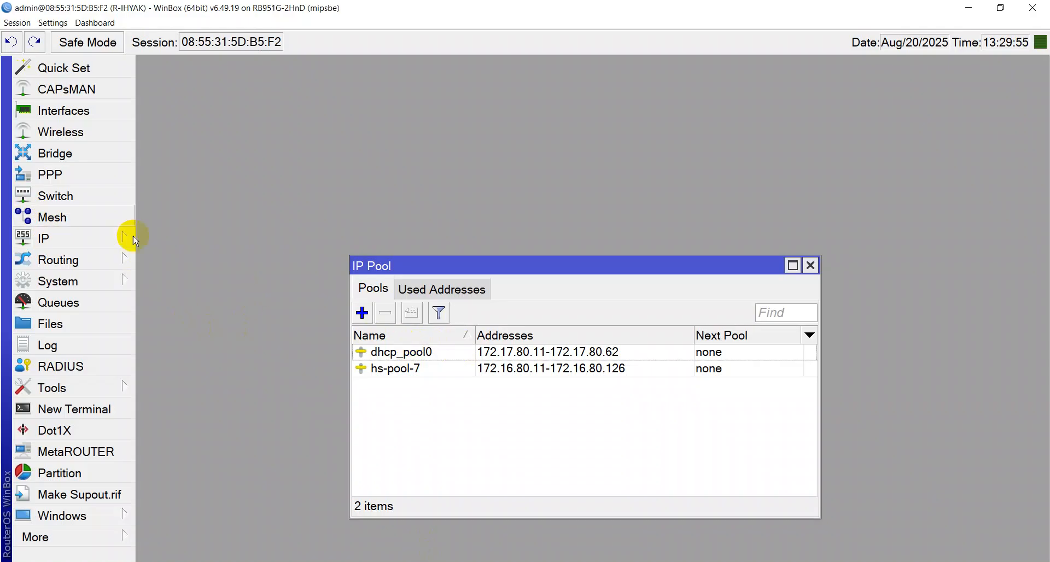
left_click(61, 236)
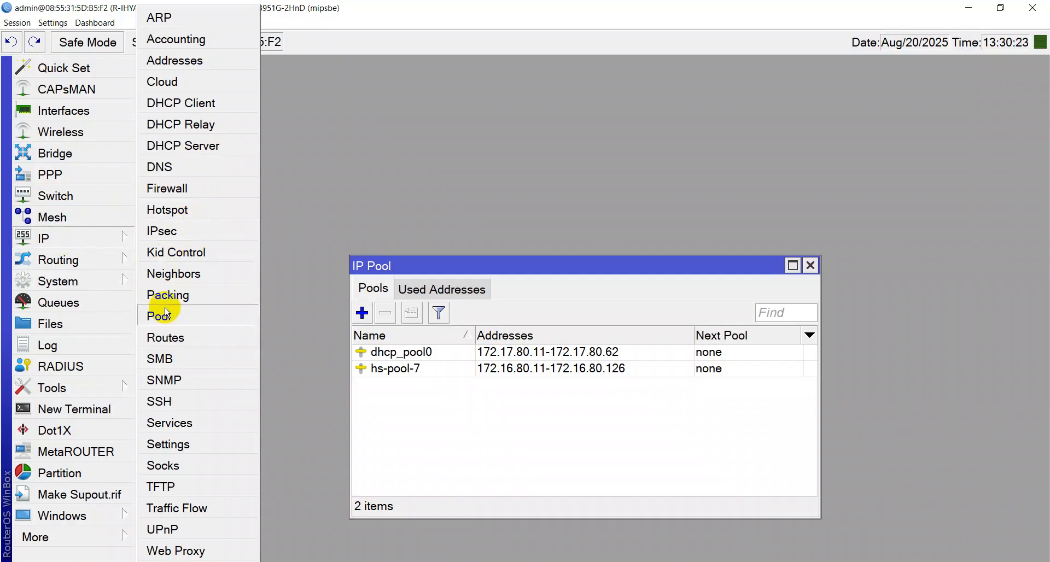
left_click(434, 400)
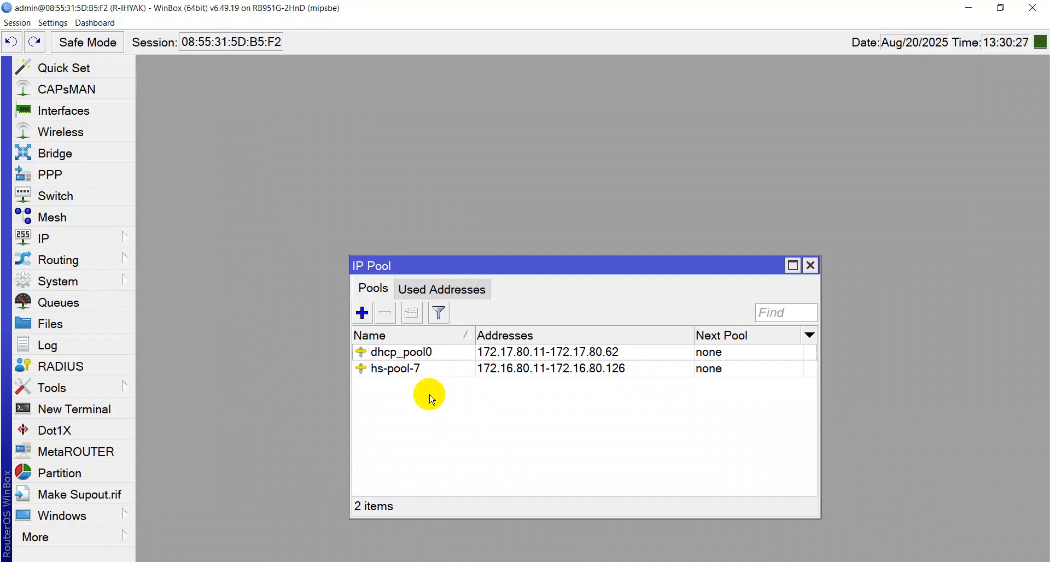
left_click(431, 354)
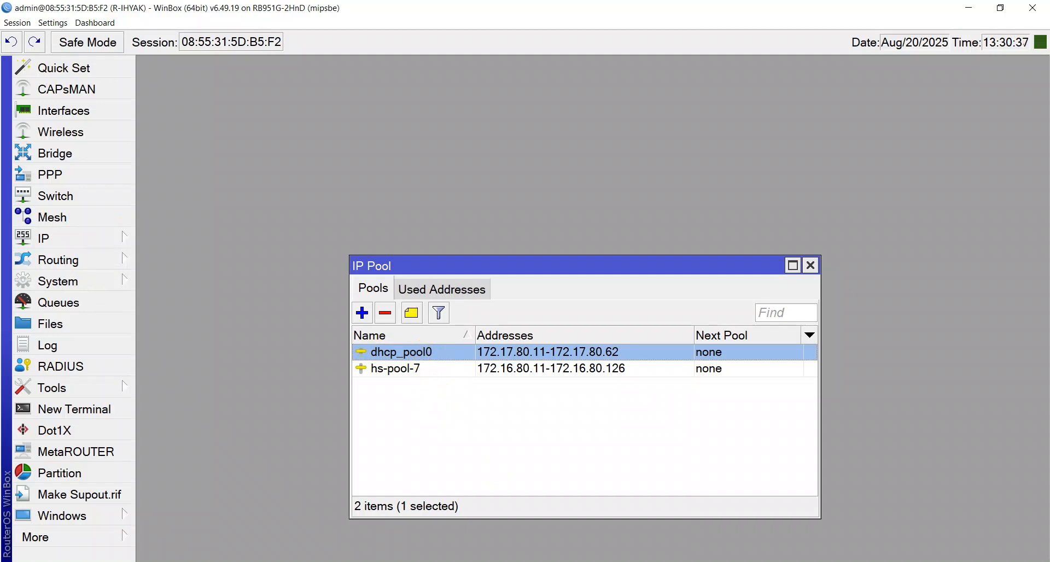
left_click(463, 457)
left_click(394, 371)
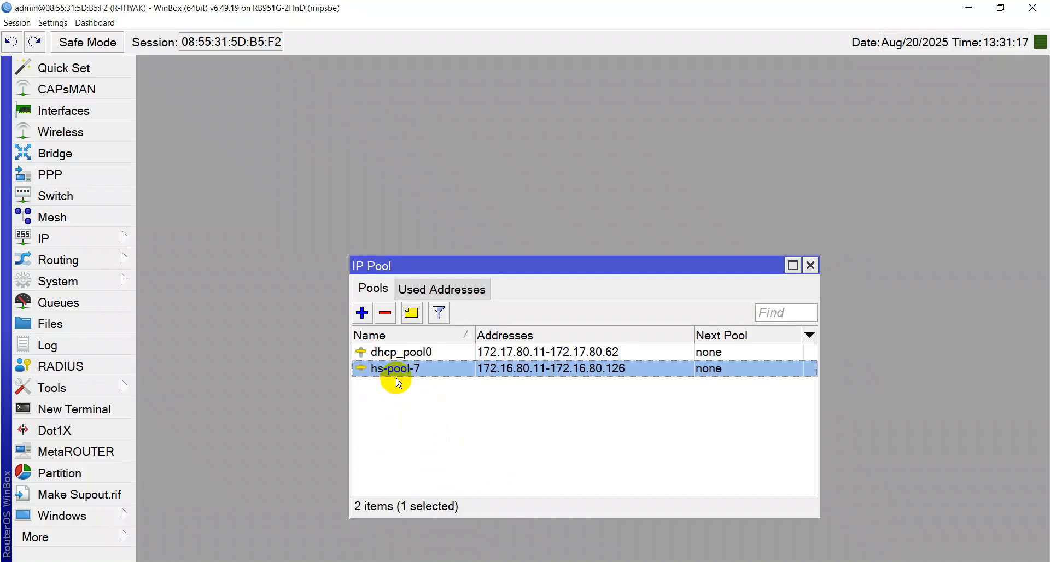
left_click(128, 244)
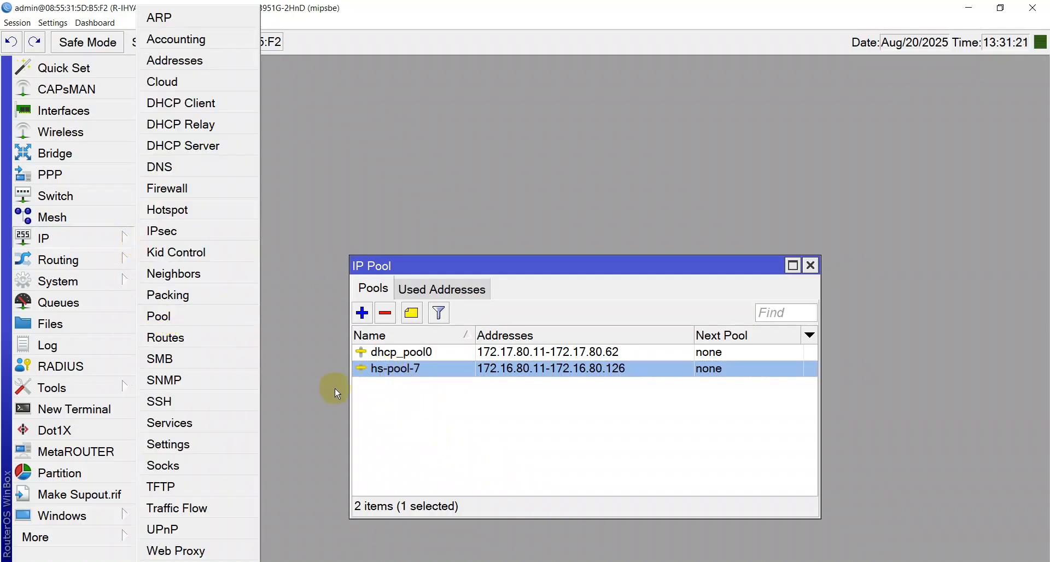
left_click(385, 435)
Create a new IP pool named pool-pppoe and check VLAN 30 in the interface list
left_click(362, 313)
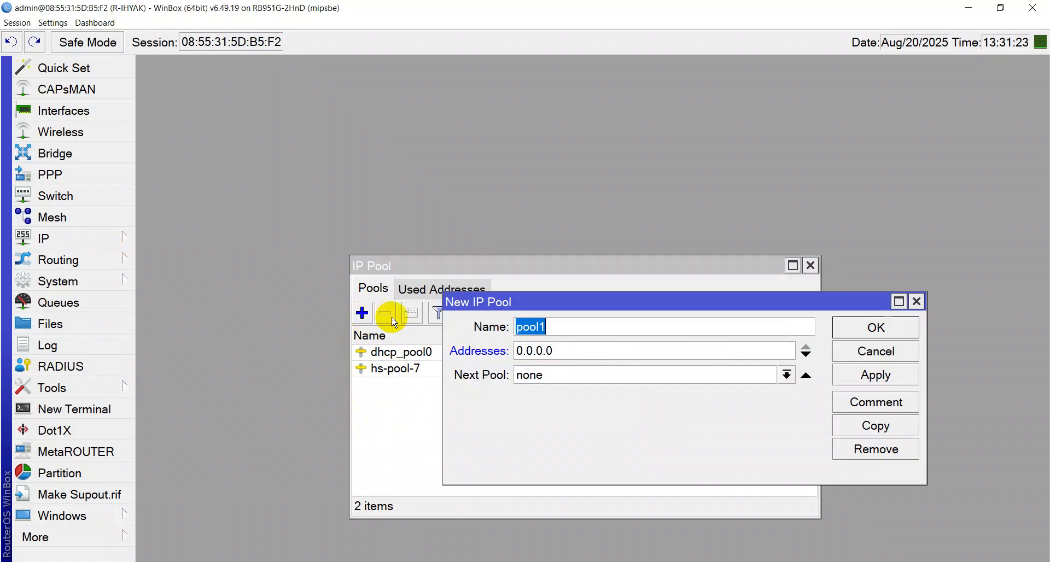
left_click(544, 333)
key("BackSpace")
type("-")
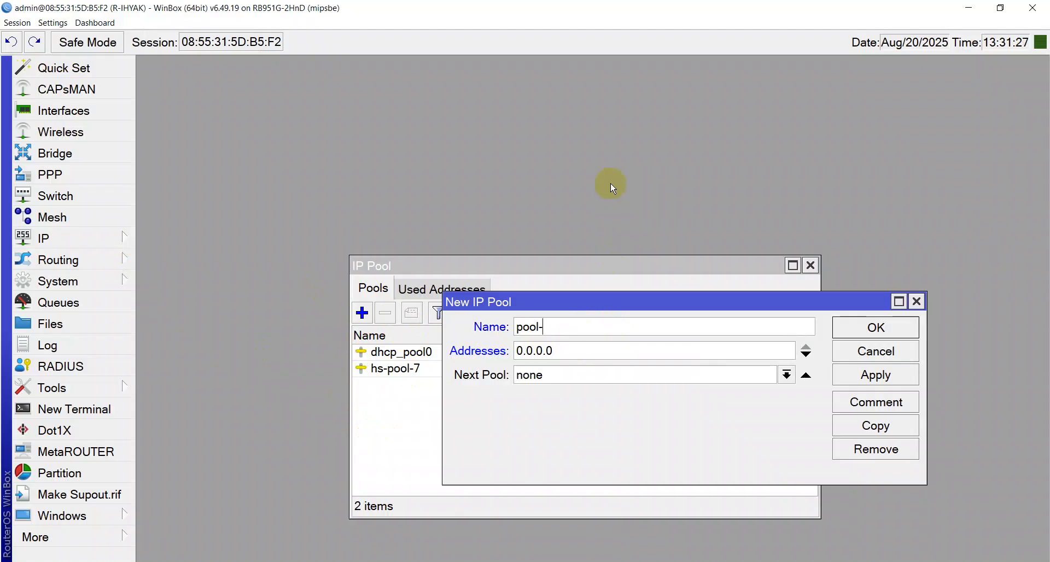
type("pppoe")
left_click(591, 355)
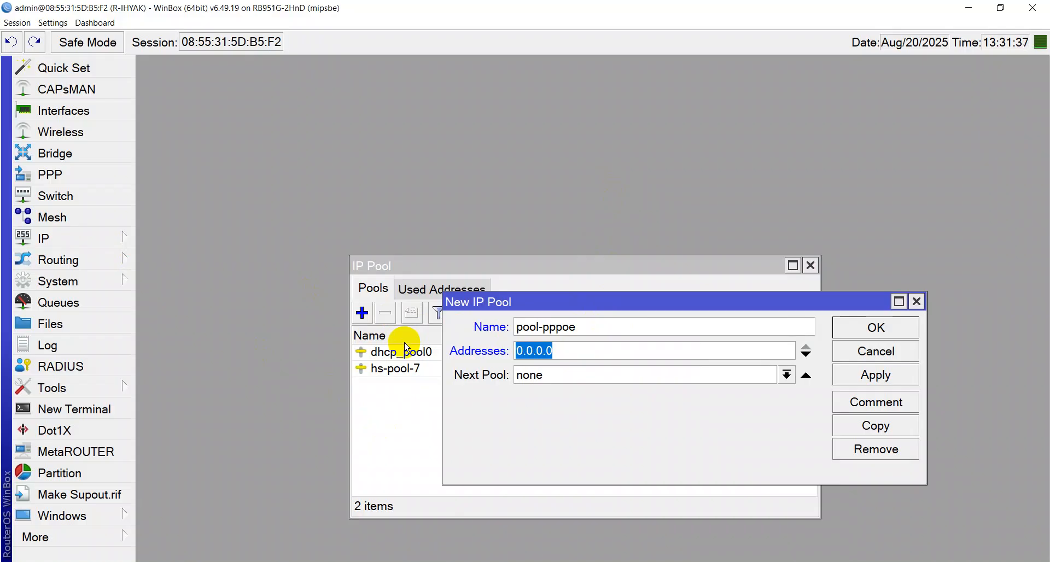
left_click(61, 112)
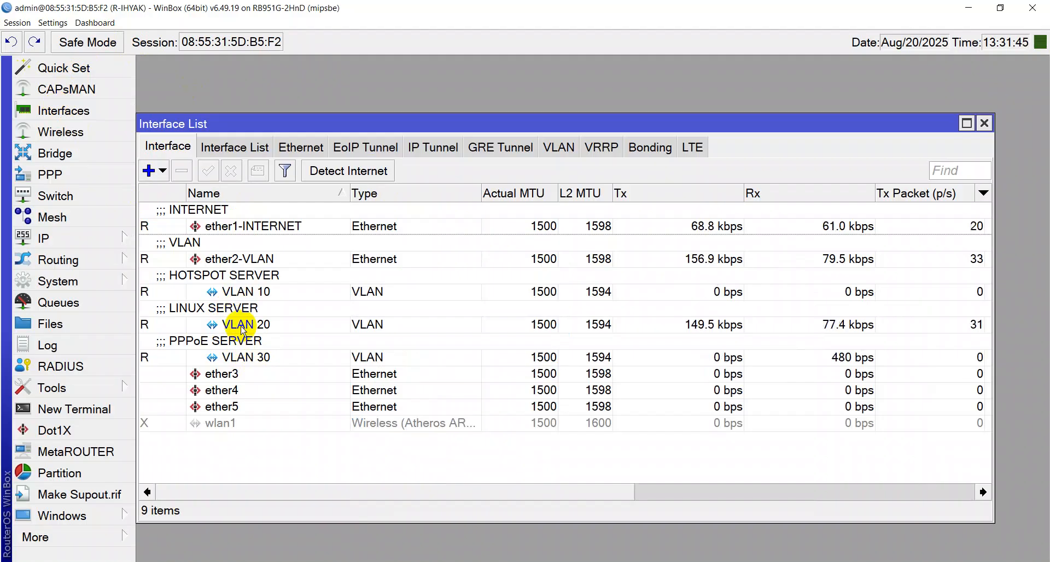
Look up VLAN 30's address 172.18.80.1/27 in the Address List beside the pool form
key("Escape")
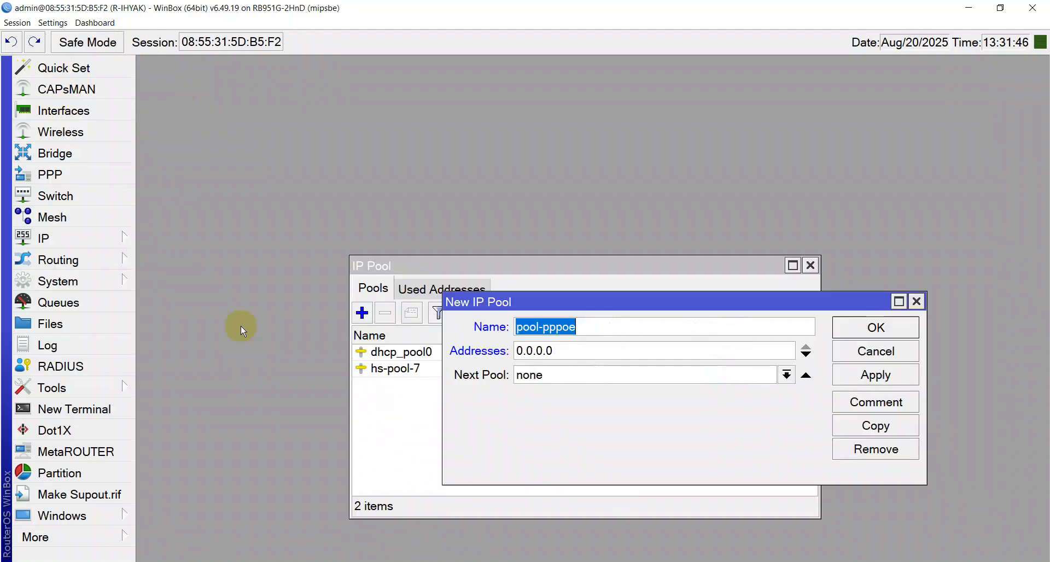
left_click(129, 236)
left_click(180, 64)
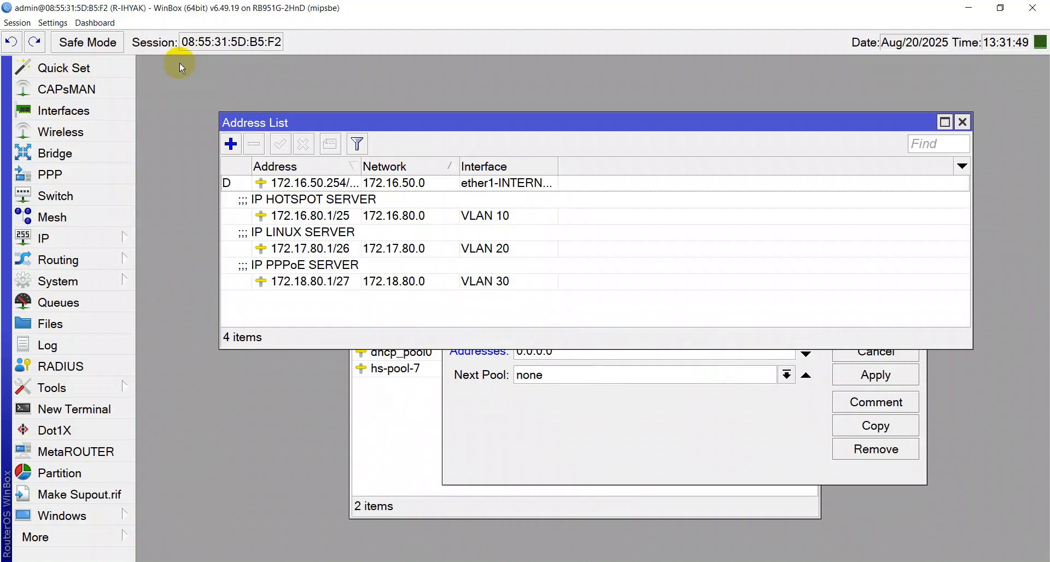
left_click(358, 288)
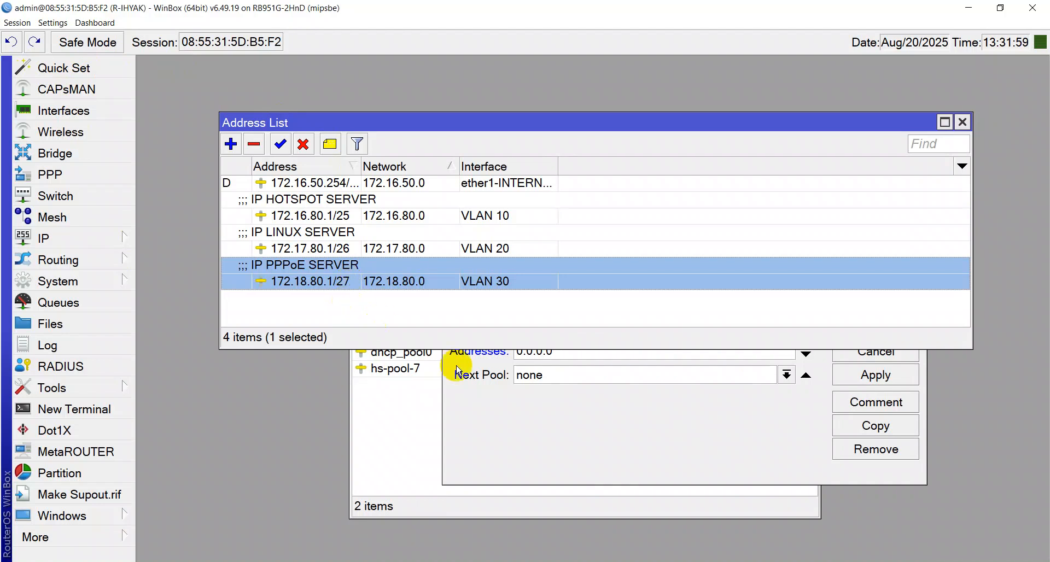
left_click(524, 414)
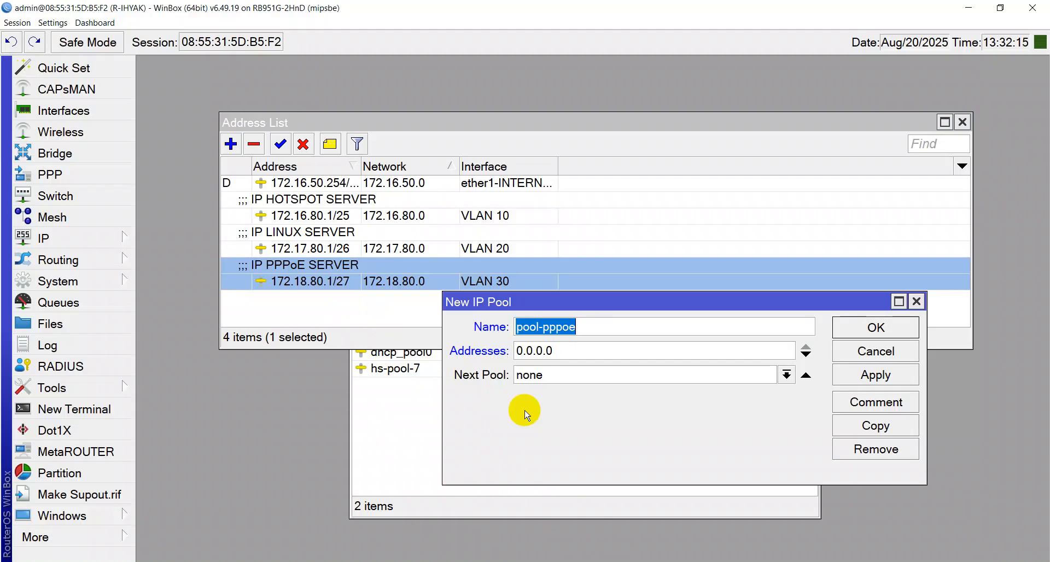
key("super")
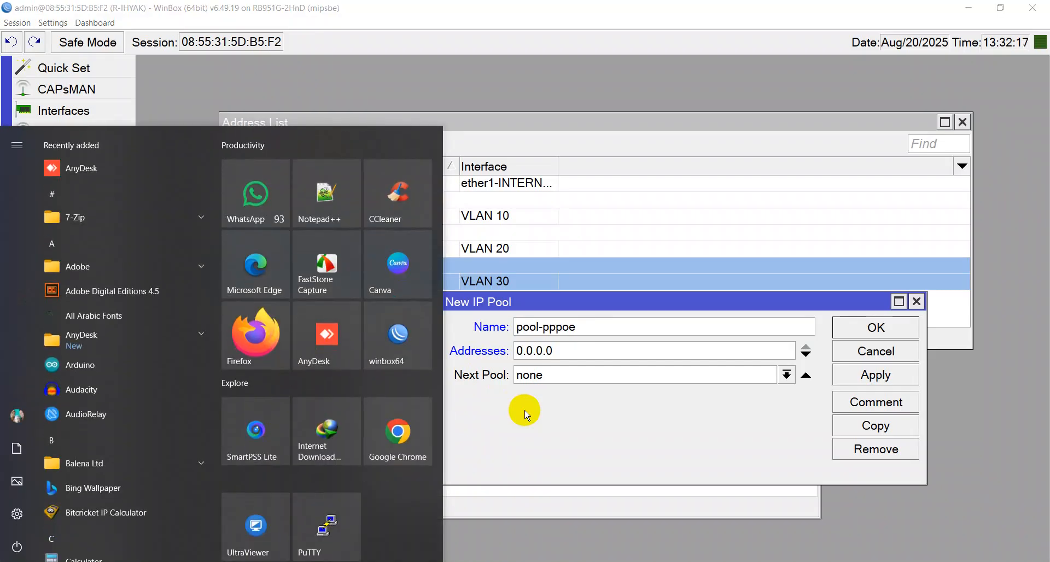
Launch Bitcricket IP Calculator and move it clear of the pool dialog
type("ip")
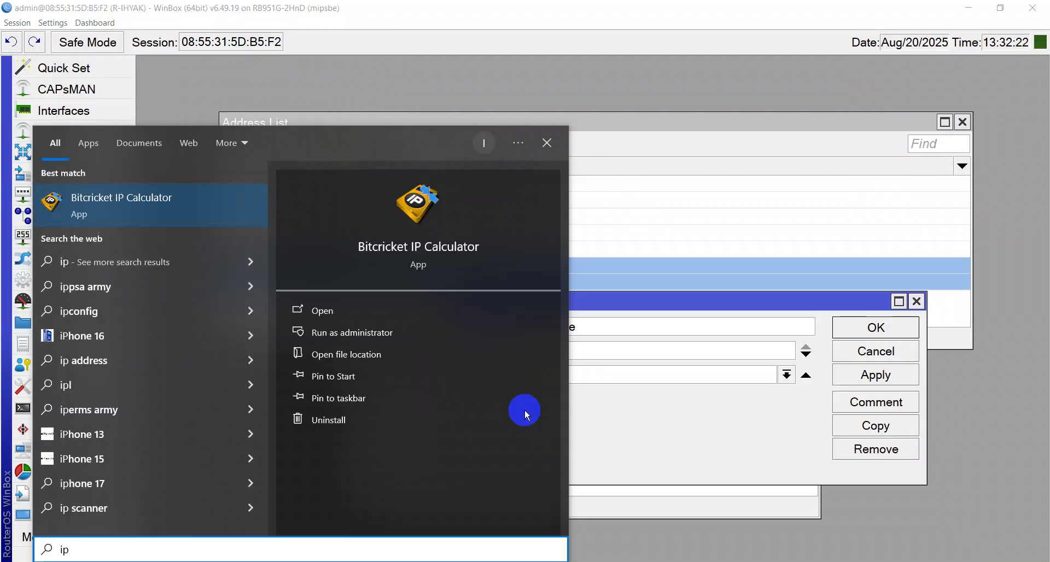
left_click(136, 205)
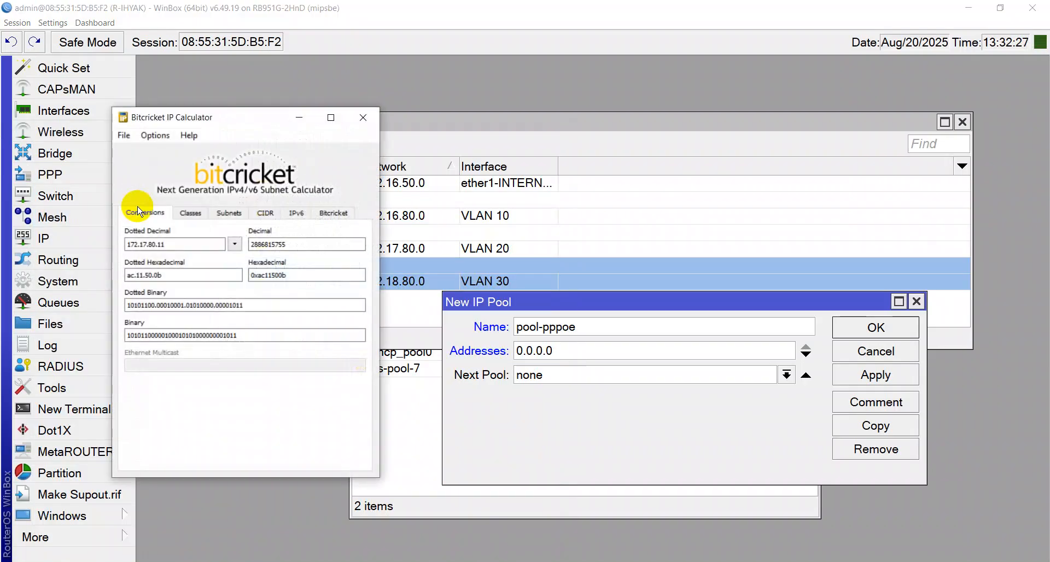
left_click(257, 244)
left_click_drag(234, 115, 389, 146)
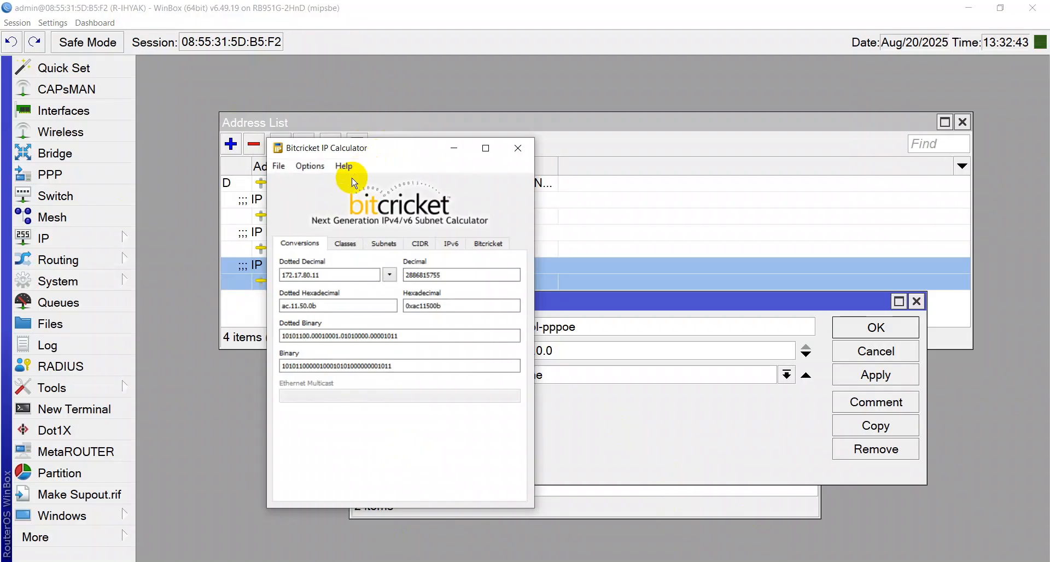
left_click(356, 148)
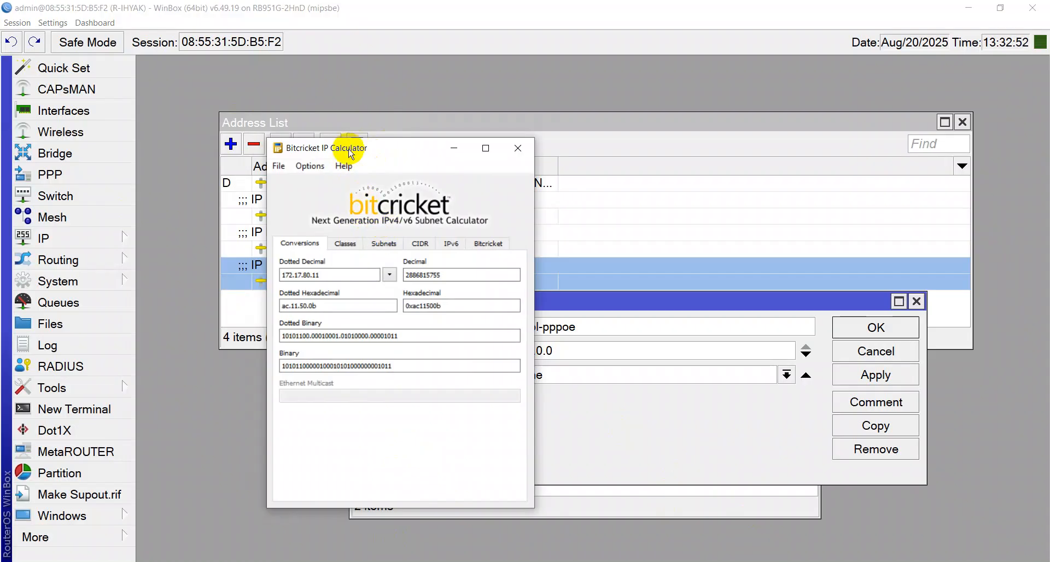
Calculate subnets for 172.18.80.11 with mask 255.255.255.224 (/27), widening the window to show broadcast
left_click(390, 244)
left_click(352, 274)
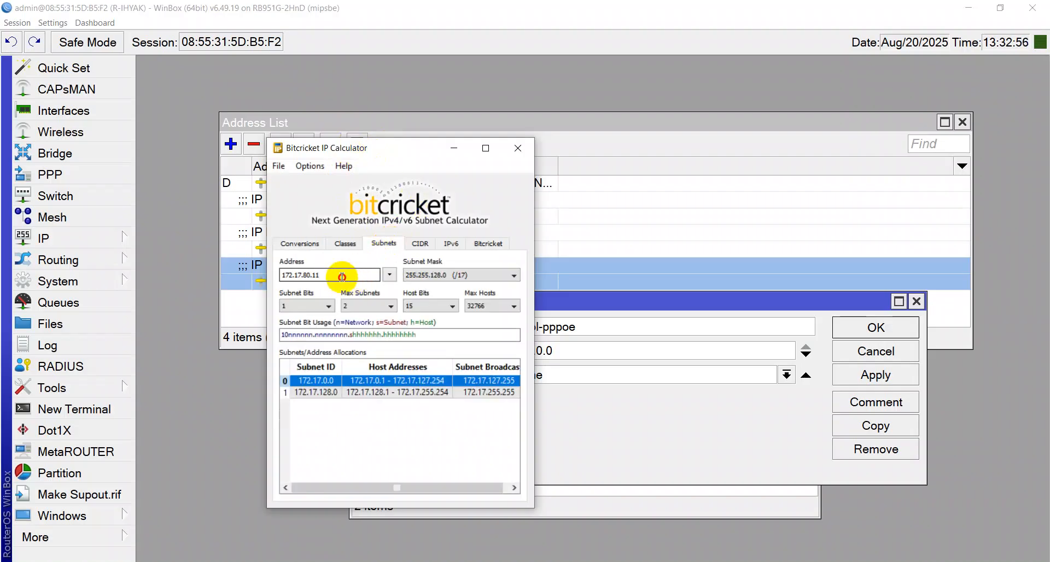
left_click(303, 275)
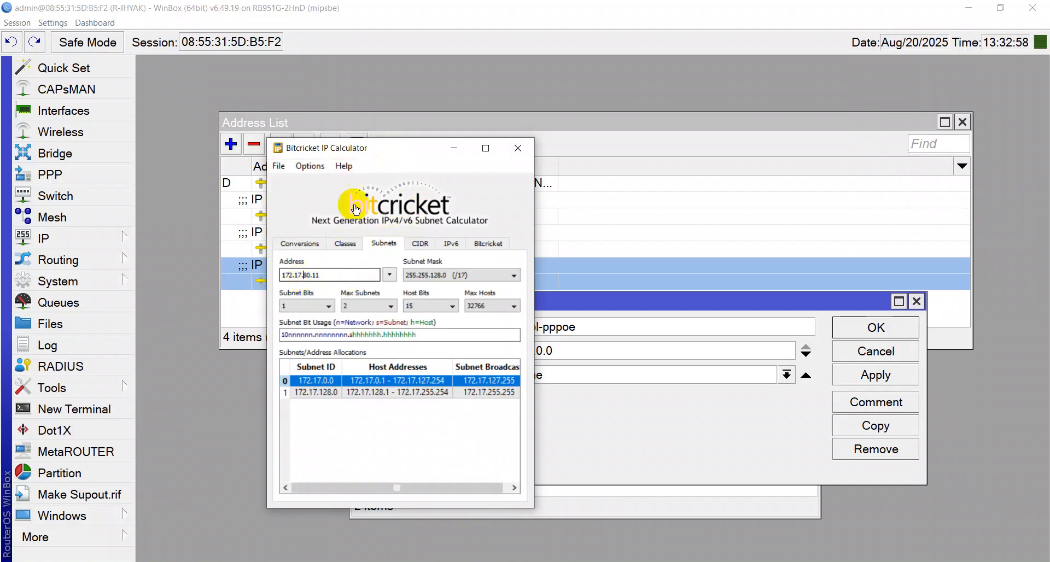
key("BackSpace")
type("8")
left_click(488, 274)
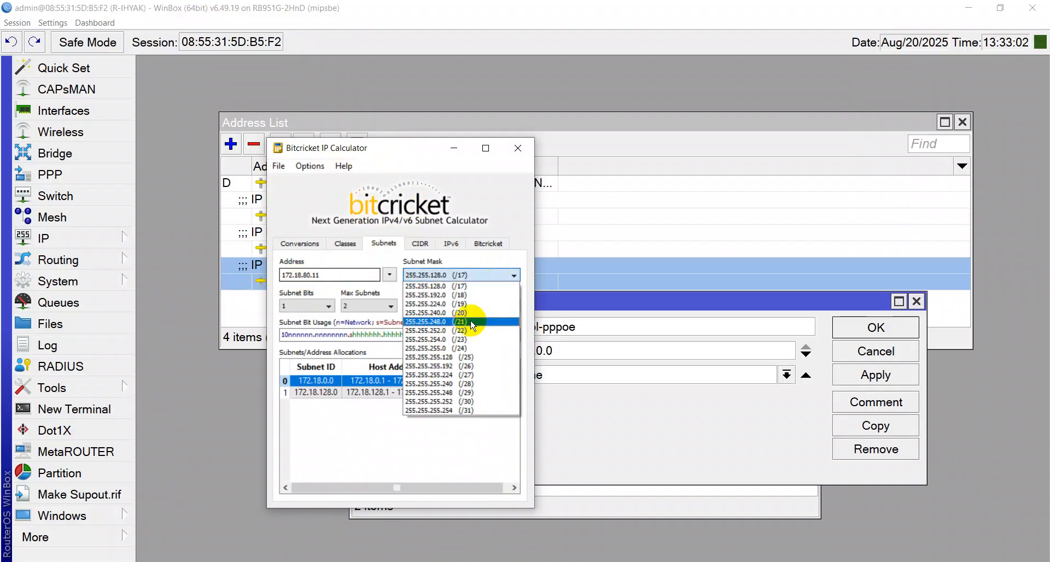
left_click(471, 375)
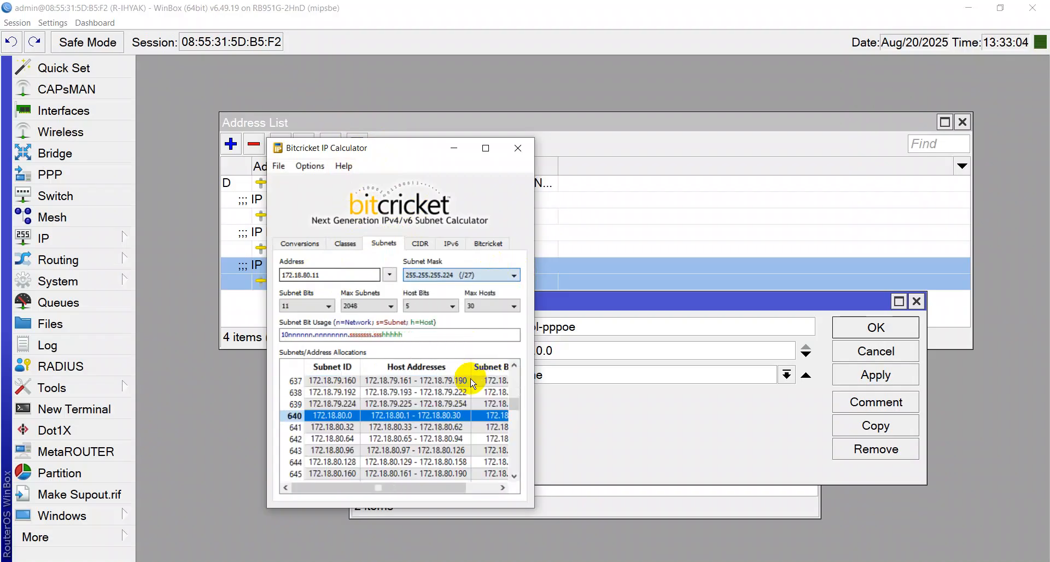
left_click_drag(533, 412, 834, 410)
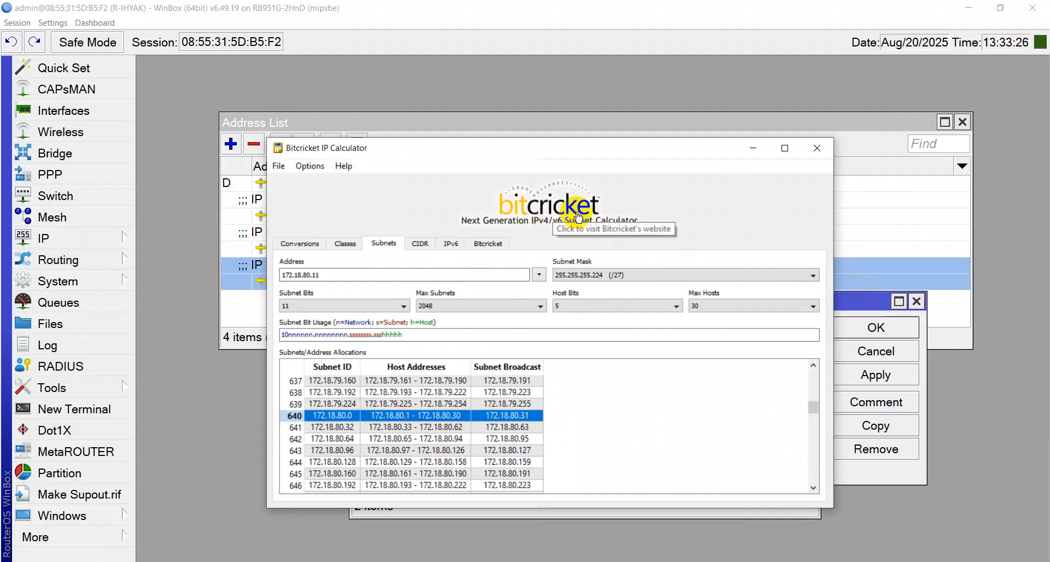
Enter 172.18.80.11- as the start of the pool-pppoe address range
left_click(860, 302)
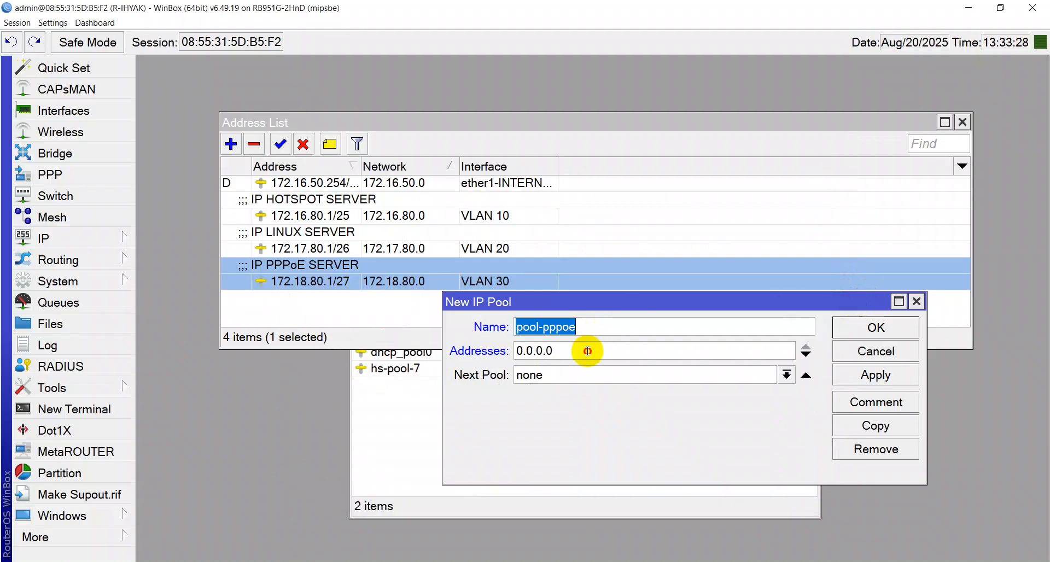
key("Tab")
type("172.18.")
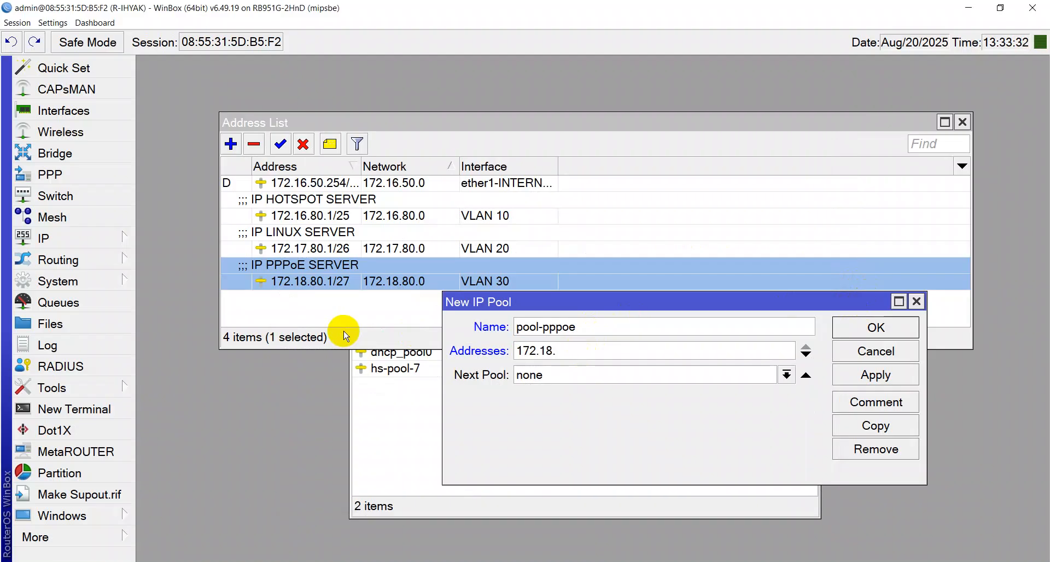
type("80.11-")
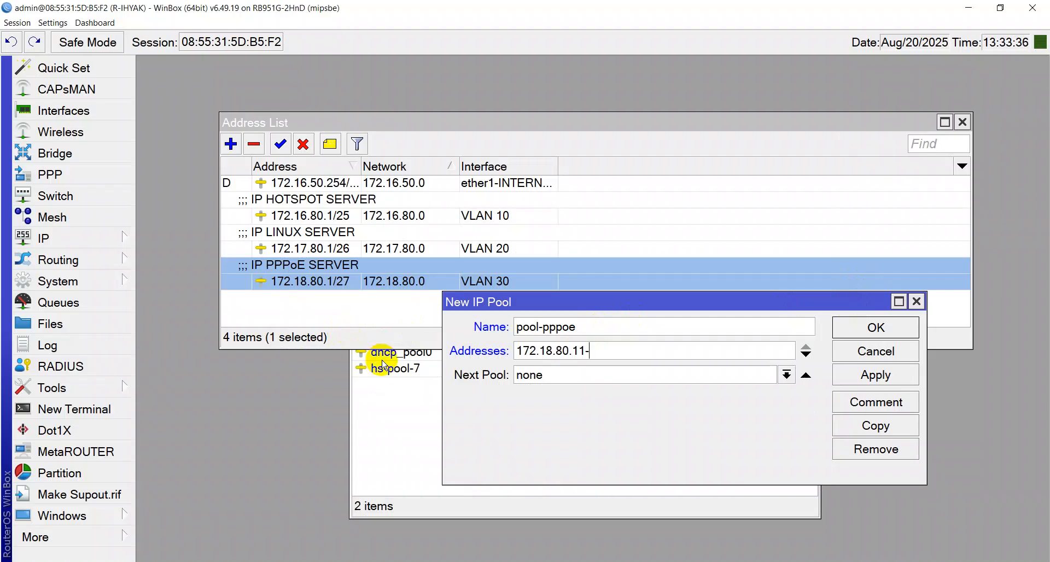
key("Right")
key("shift+Left")
key("shift+Left")
key("shift+Left")
key("shift+Left")
key("shift+Left")
key("shift+Left")
key("shift+Left")
key("shift+Left")
key("shift+Left")
key("shift+Left")
key("shift+Left")
key("shift+Left")
key("Left")
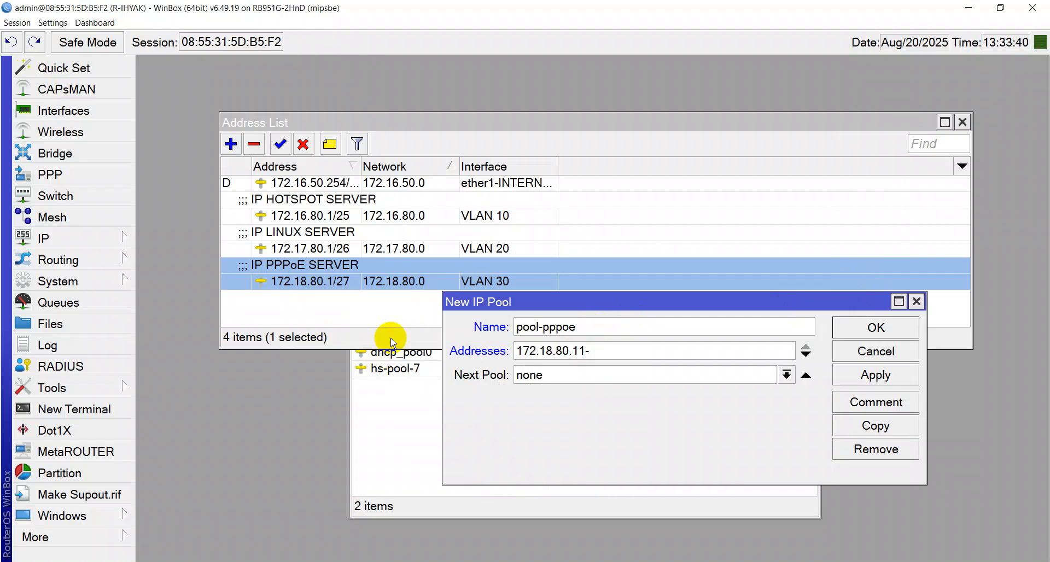
Complete the range end as 172.18.80.30 by pasting the start address and editing it
left_click(608, 349)
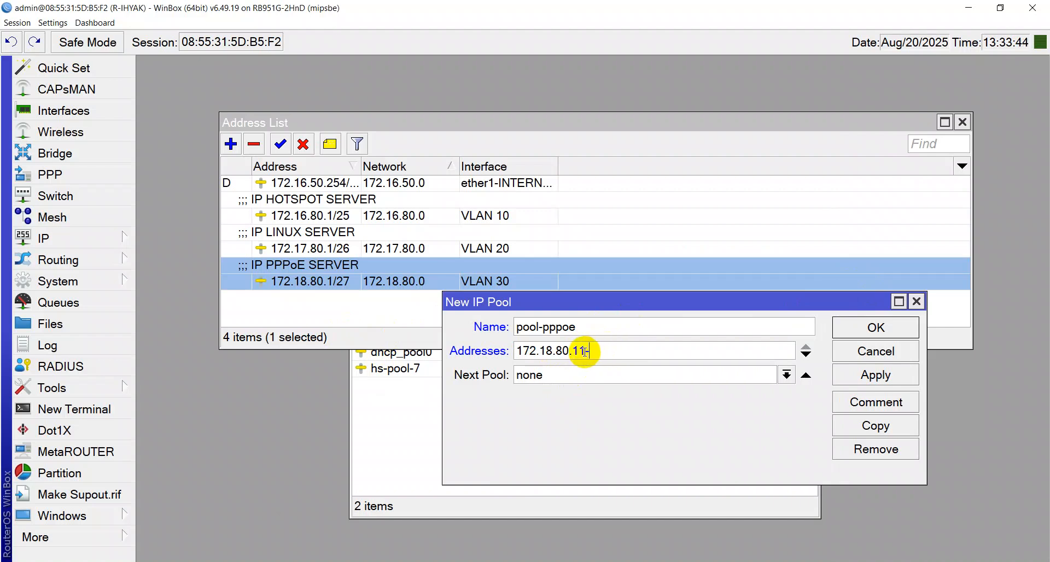
left_click_drag(586, 351, 481, 351)
right_click(531, 351)
left_click(547, 371)
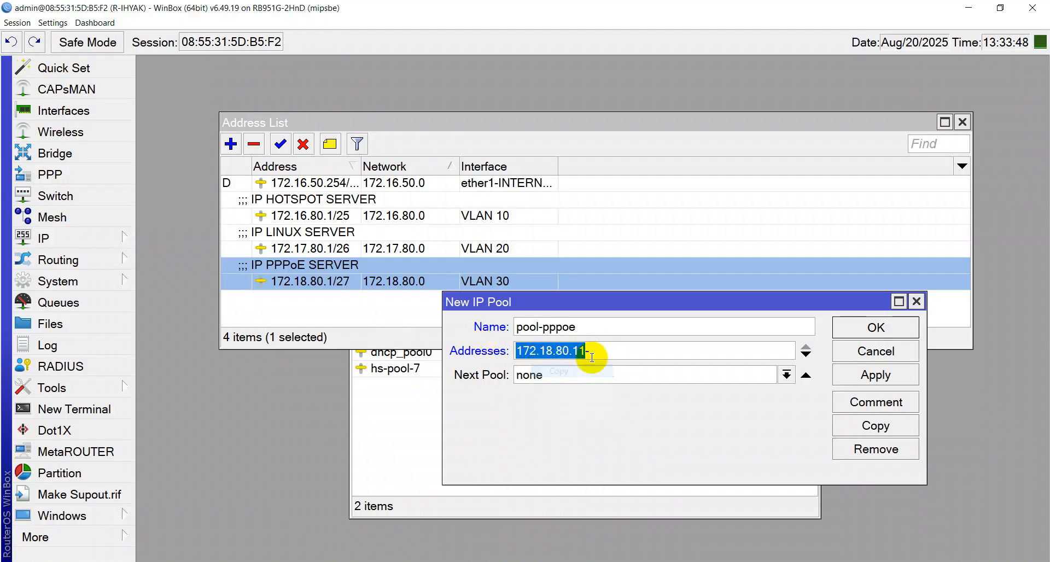
left_click(607, 350)
key("ctrl+v")
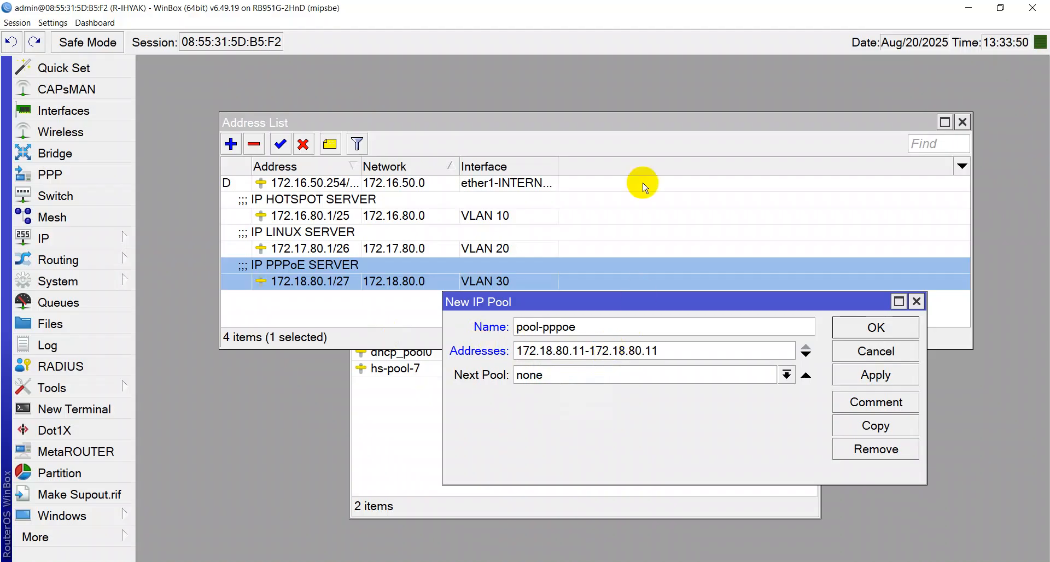
key("BackSpace")
key("BackSpace")
type("30")
key("shift+Tab")
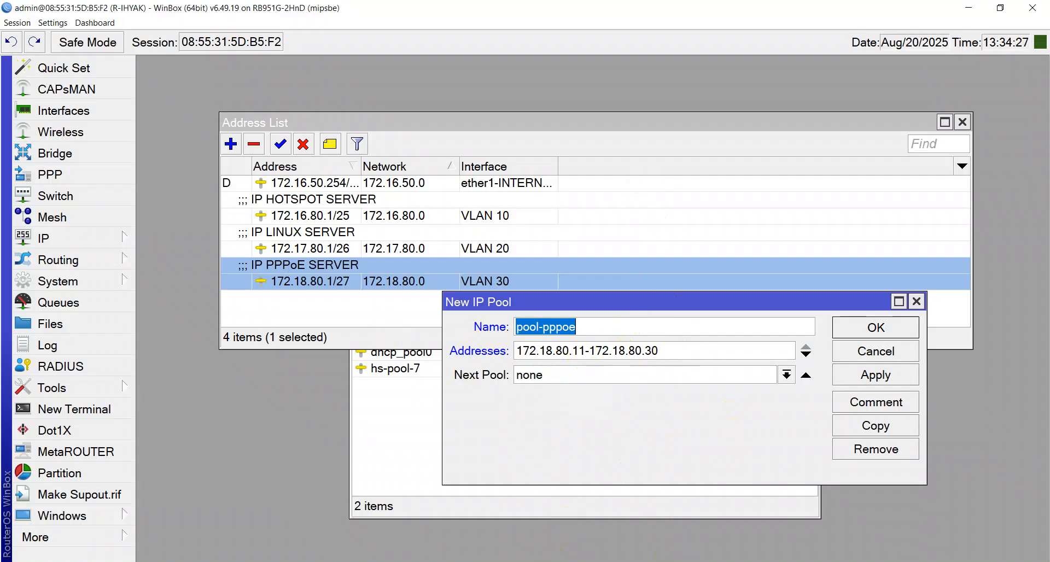
key("alt+Tab")
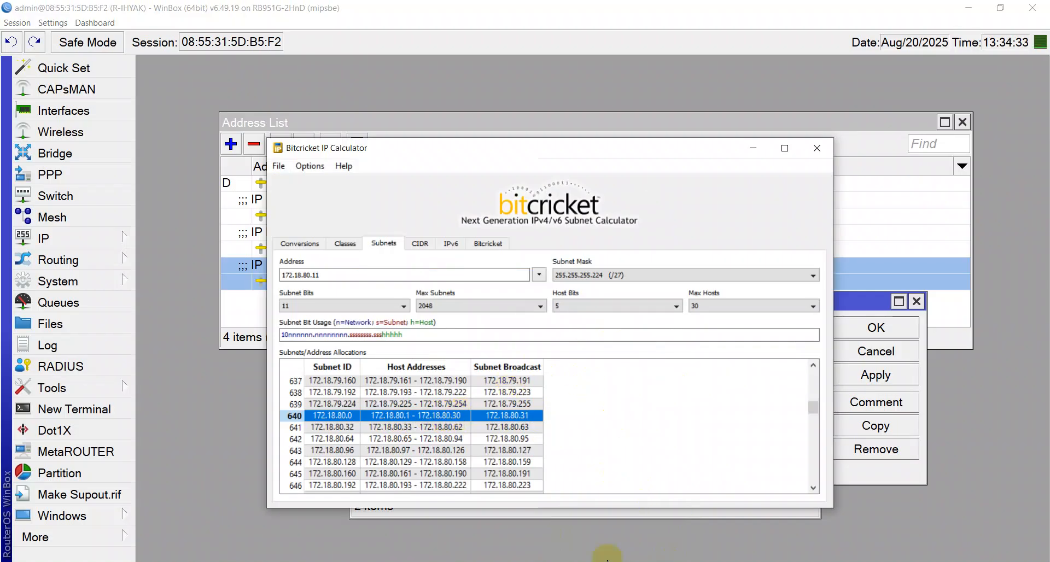
Search for an IP calculator in Chrome to reach the jodies.de IP Calculator
left_click(250, 555)
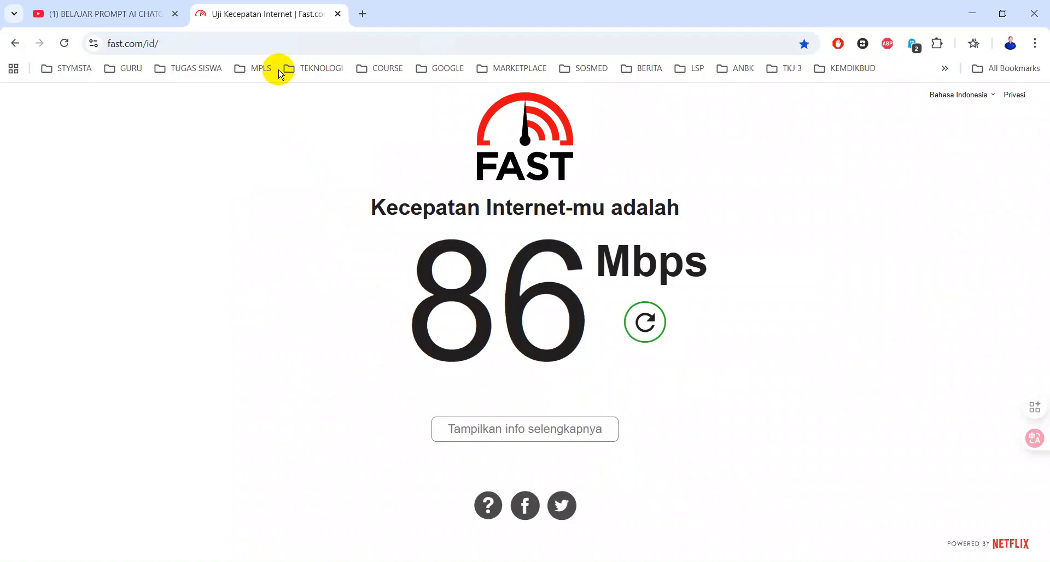
left_click(273, 43)
type("ip ca")
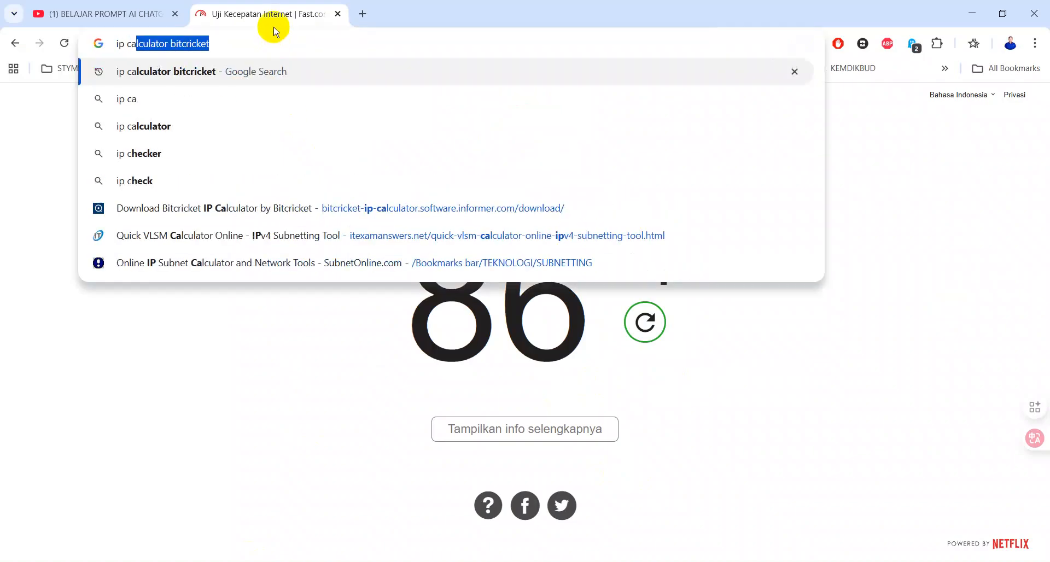
type("lculator bitcric")
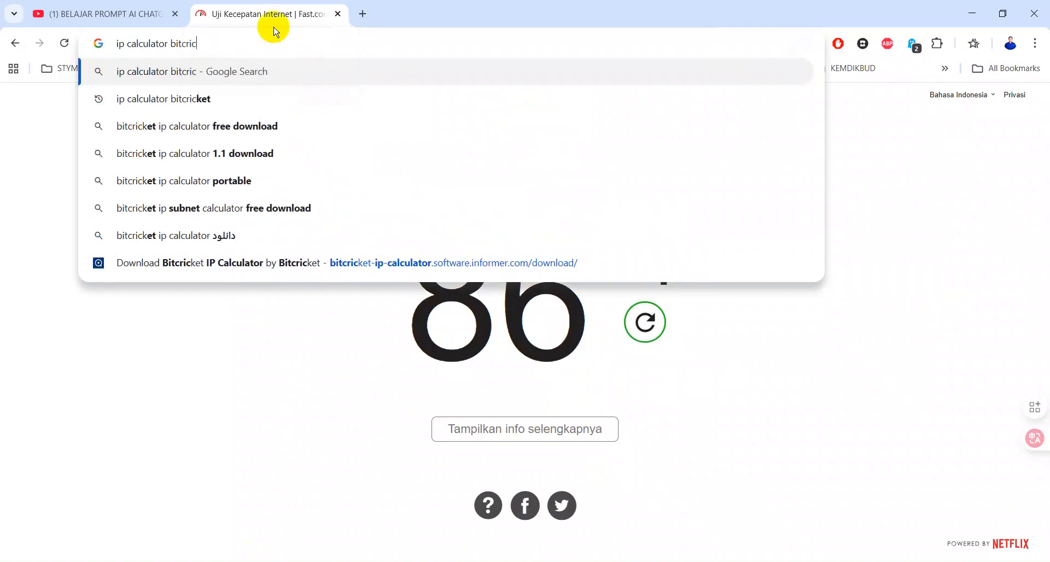
key("BackSpace")
key("BackSpace")
key("BackSpace")
key("BackSpace")
key("Return")
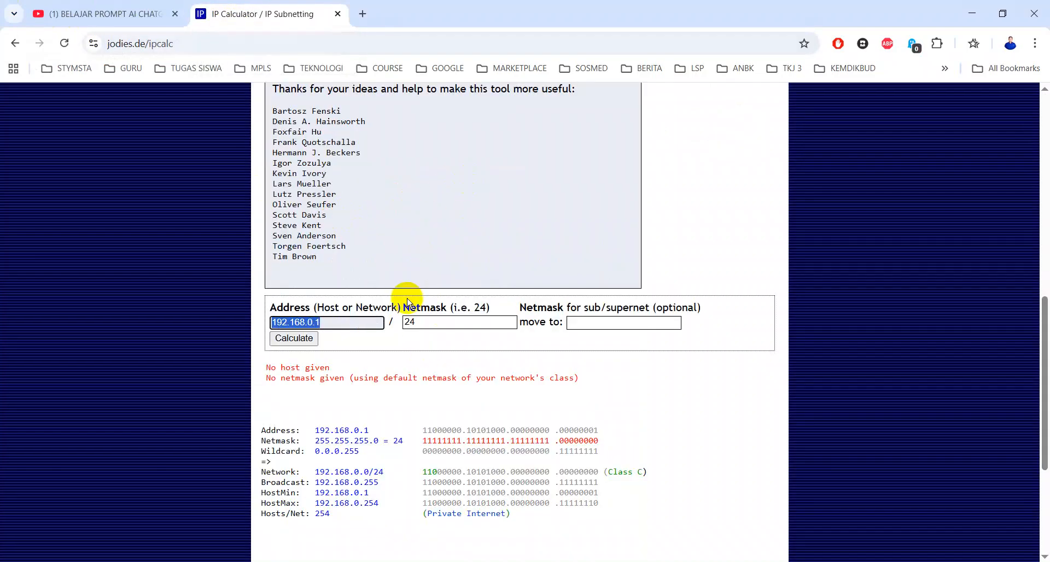
Calculate 172.18.80.1/27 and check HostMin/HostMax 172.18.80.1–172.18.80.30 and broadcast 172.18.80.31
type("19")
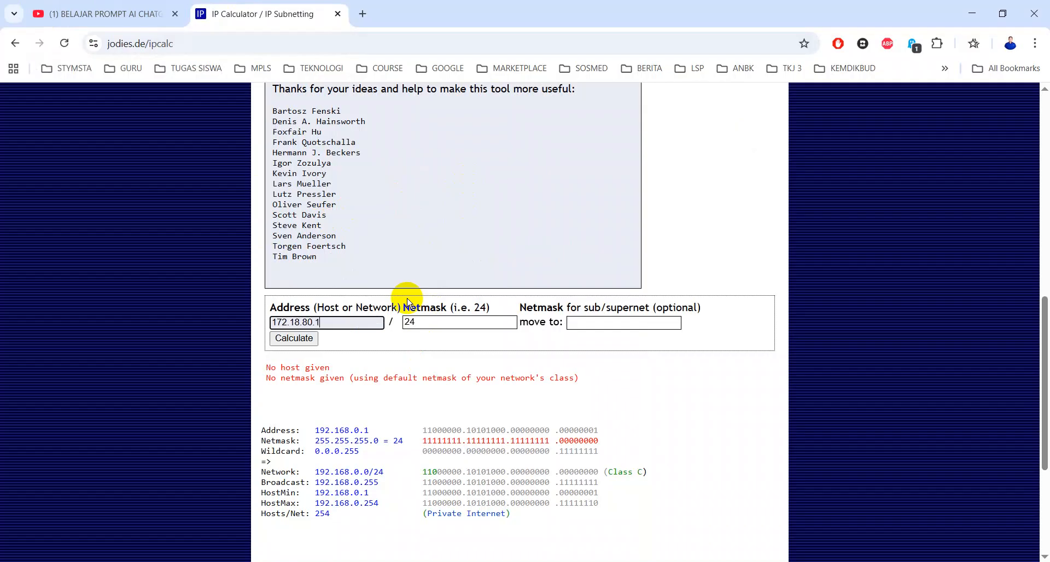
left_click(421, 324)
key("BackSpace")
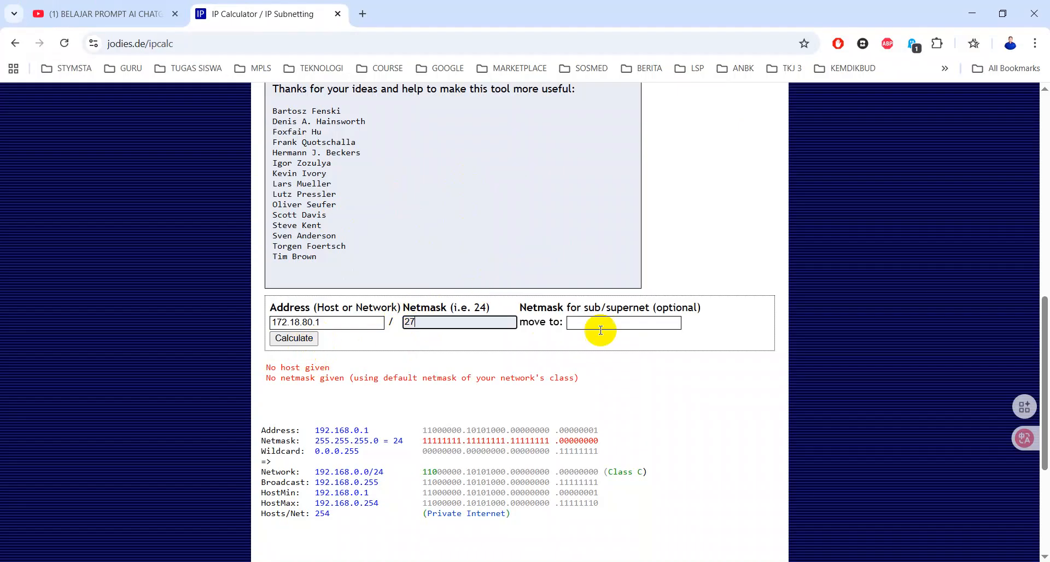
left_click(293, 338)
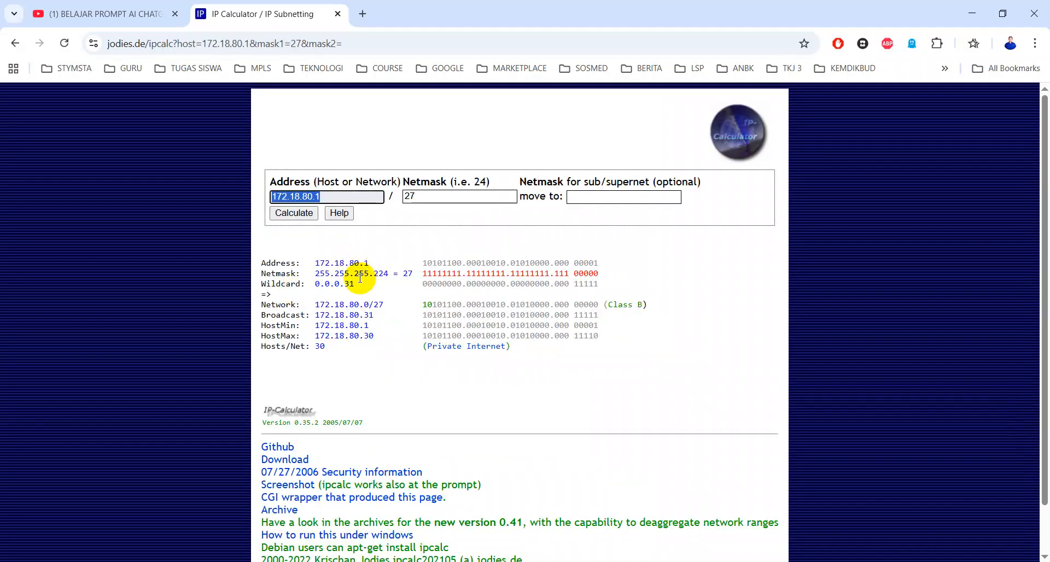
left_click_drag(260, 330, 383, 332)
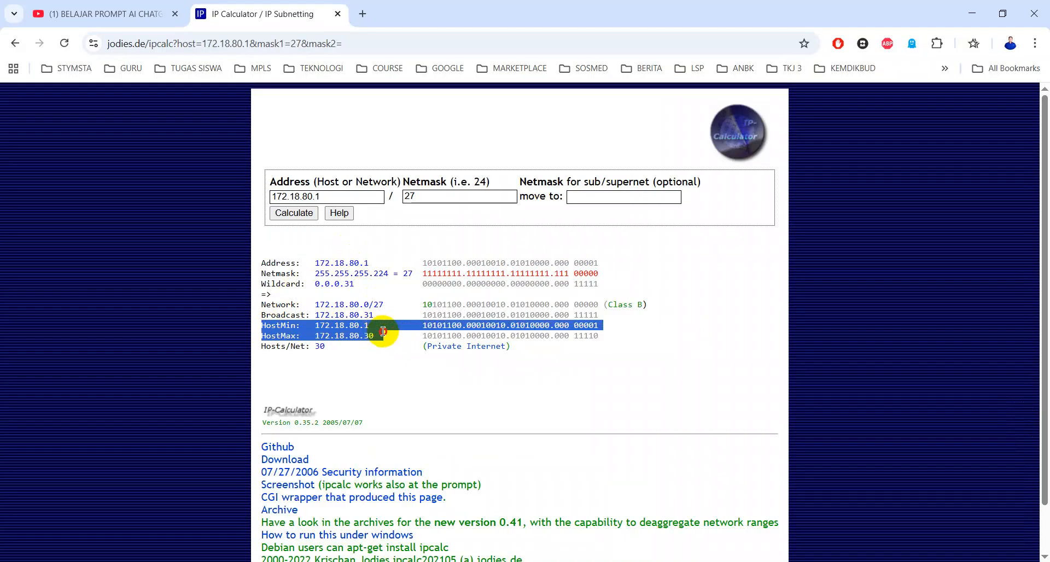
left_click(293, 331)
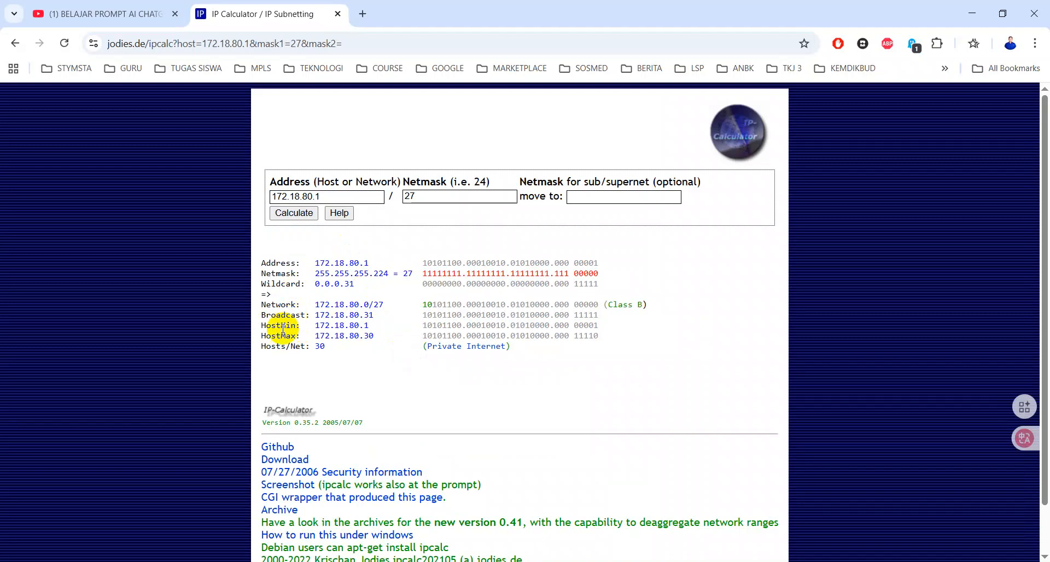
scroll(306, 350, "down", 1)
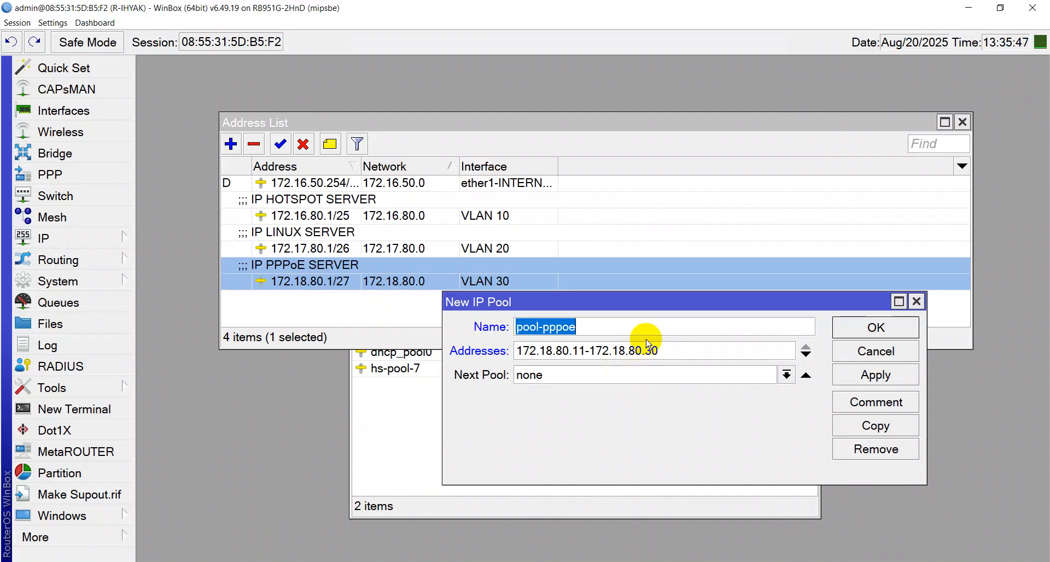
Save pool-pppoe with range 172.18.80.11-172.18.80.30 and close the pool and address windows
left_click(585, 353)
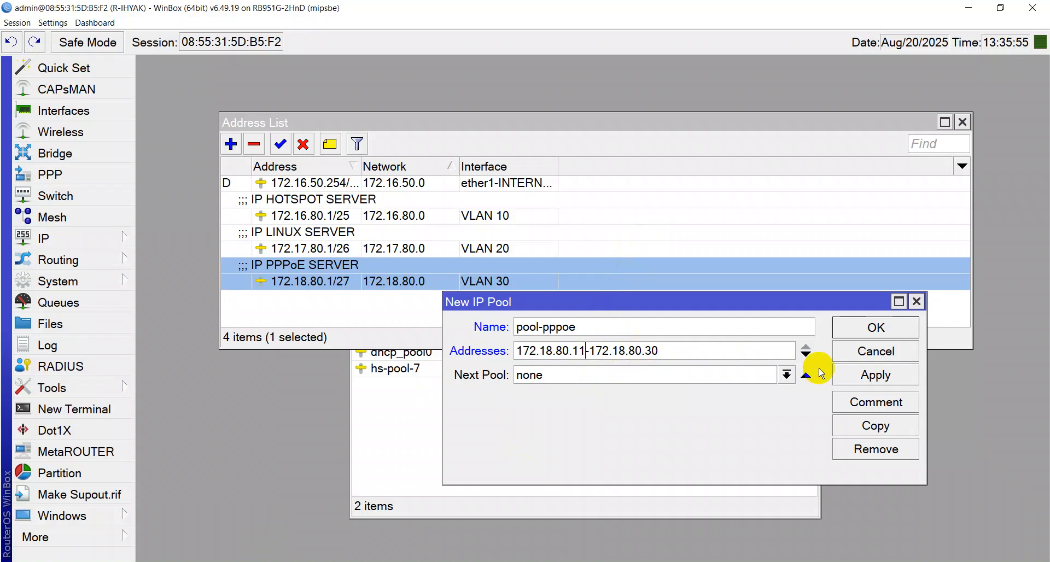
left_click(875, 375)
left_click(876, 327)
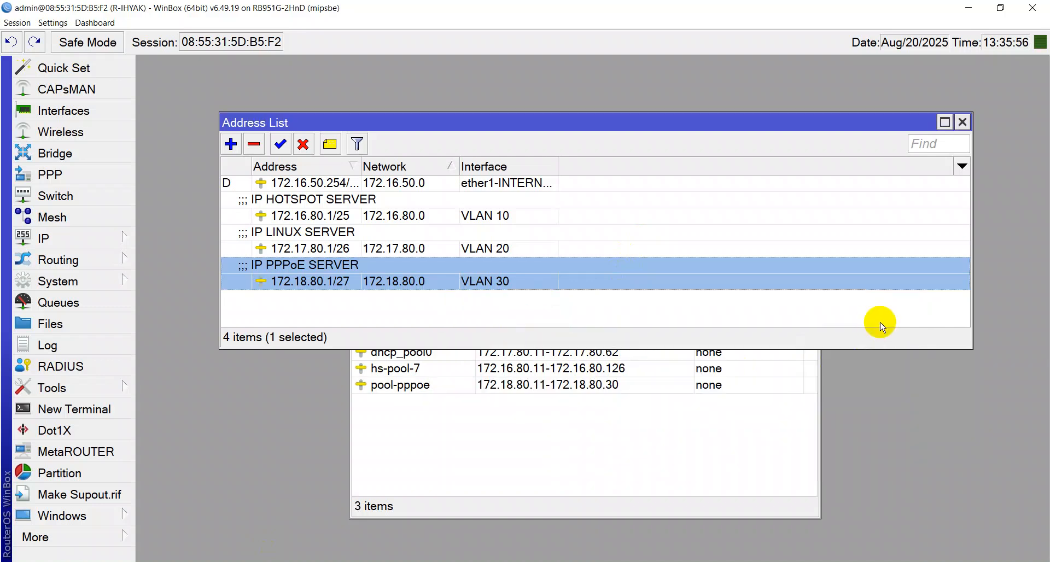
left_click(685, 493)
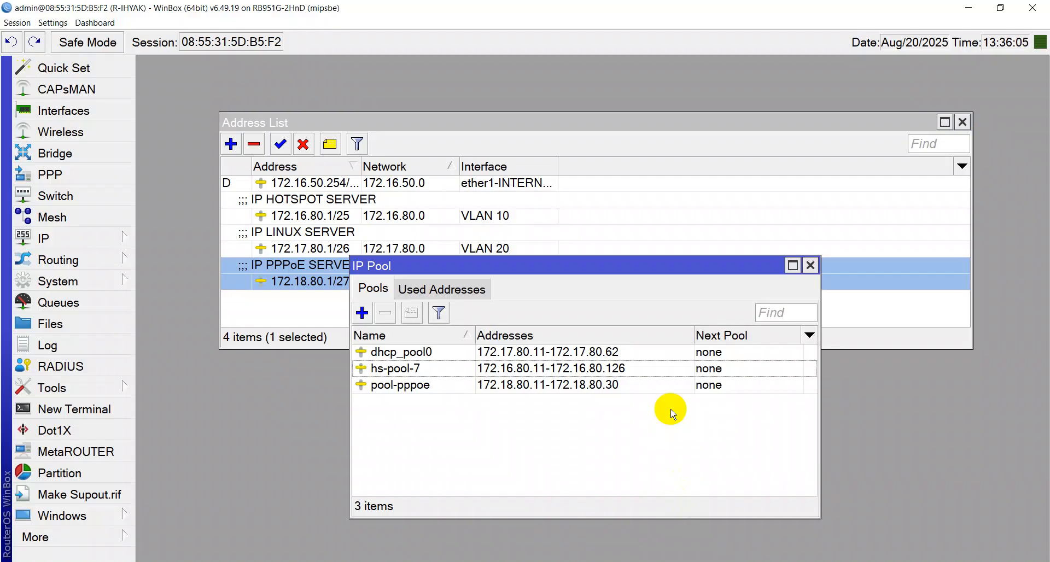
key("Escape")
key("Escape")
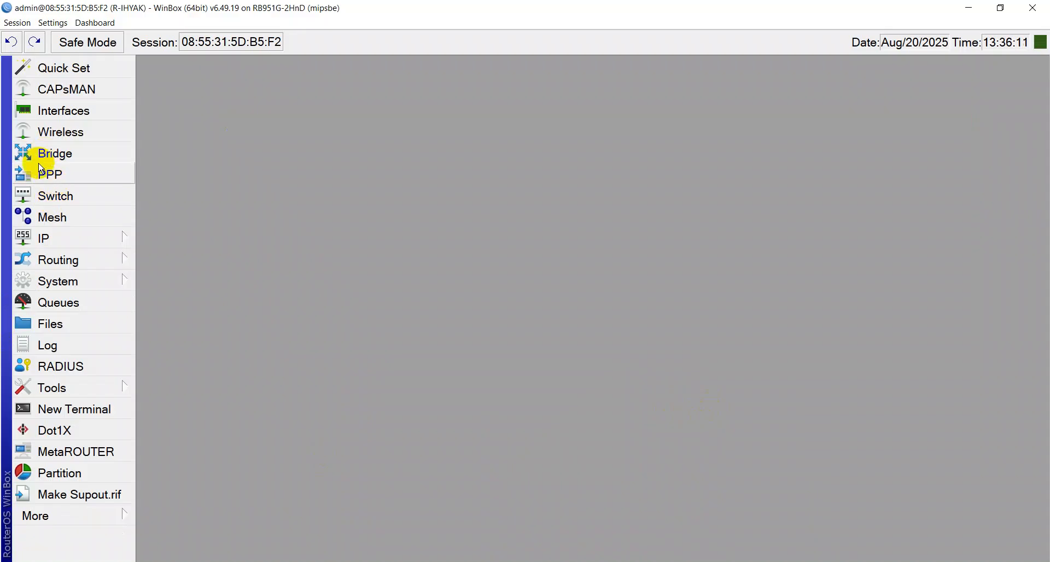
Open PPP's L2TP Secrets list and the WinBox Interface List
left_click(41, 171)
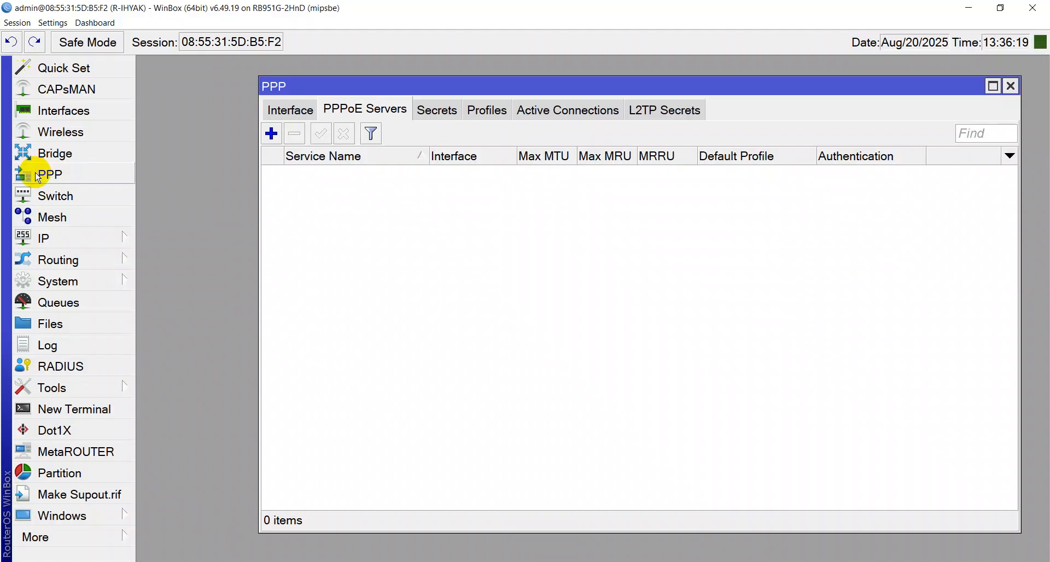
left_click(672, 115)
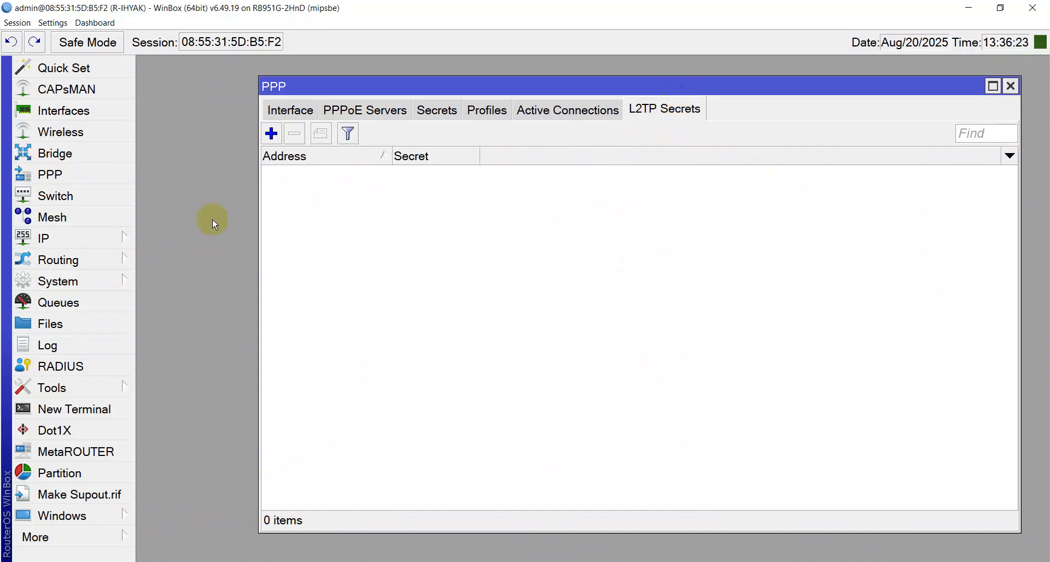
left_click(62, 112)
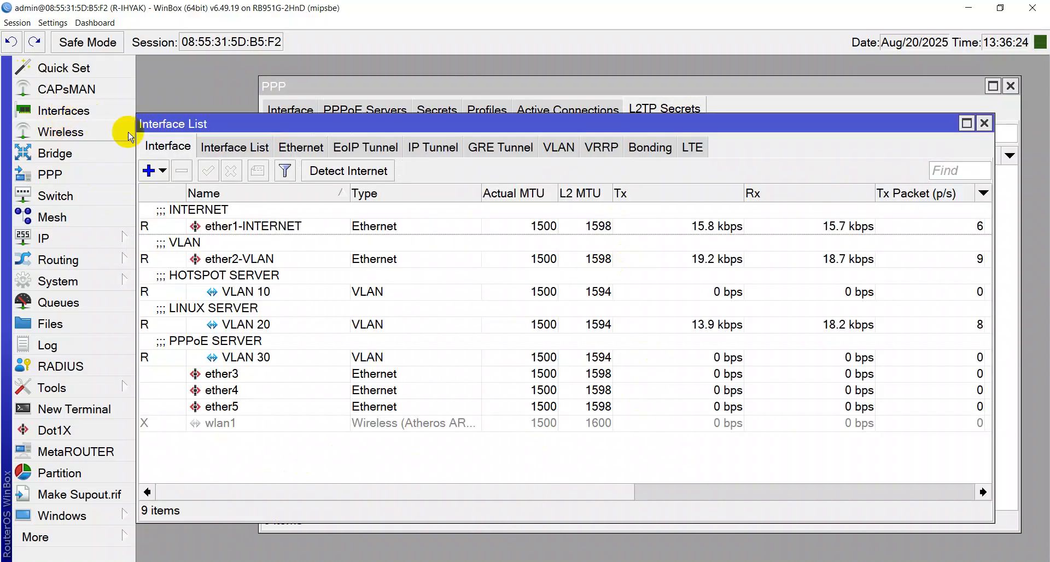
Look through the addable interface types without adding one, then return to Chrome's IP calculator
left_click(148, 171)
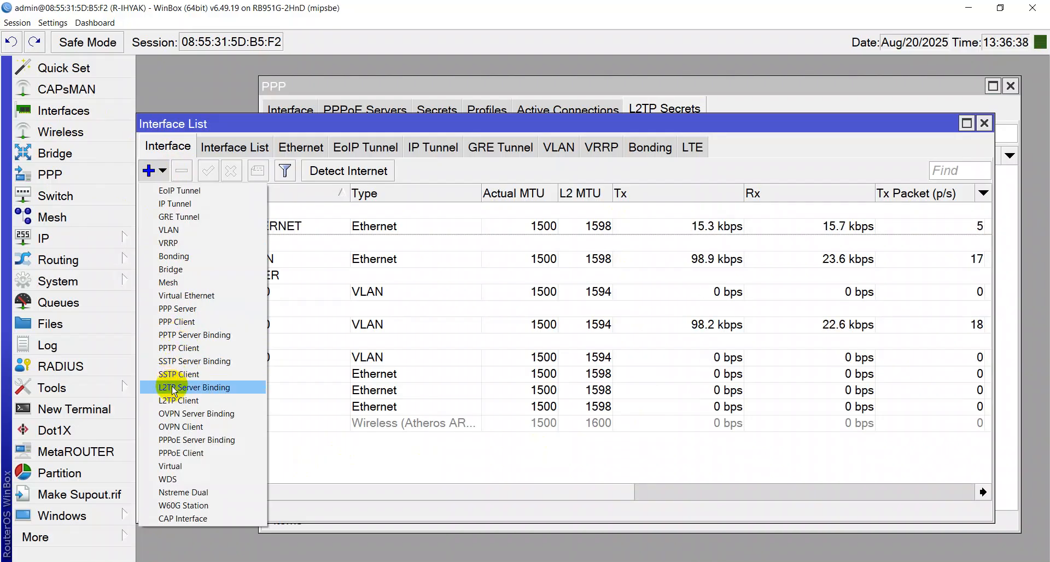
left_click(180, 452)
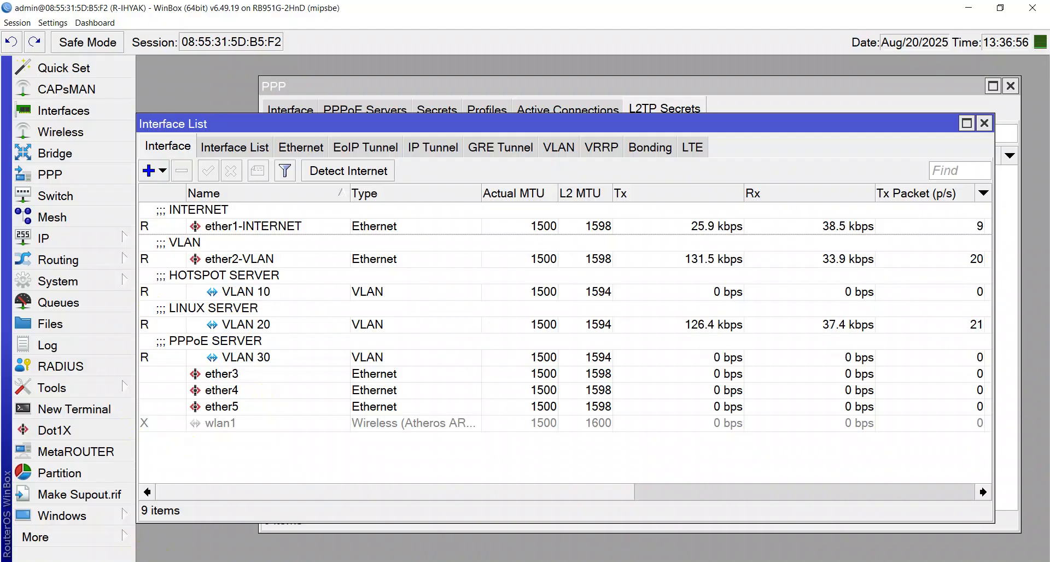
left_click(153, 561)
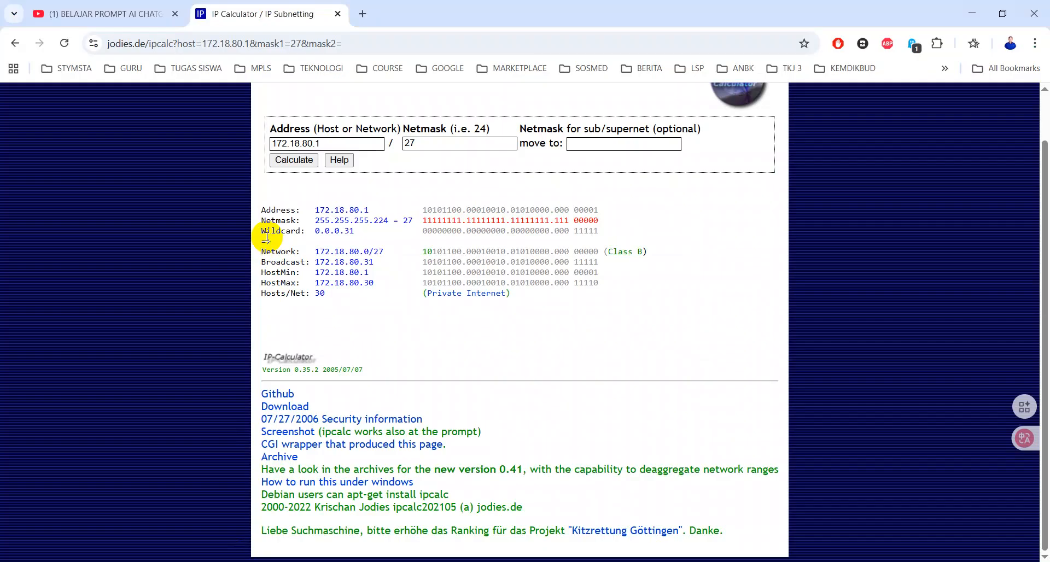
Search for 'emulator tl wr820n' and open the TL-WR820N TP-Link emulator result
left_click(176, 45)
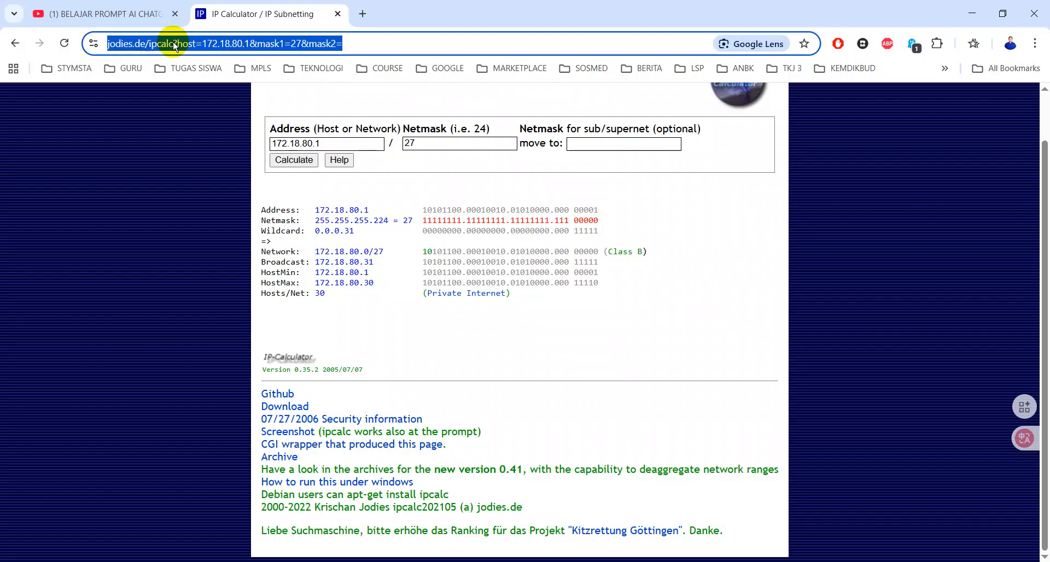
type("emu")
key("End")
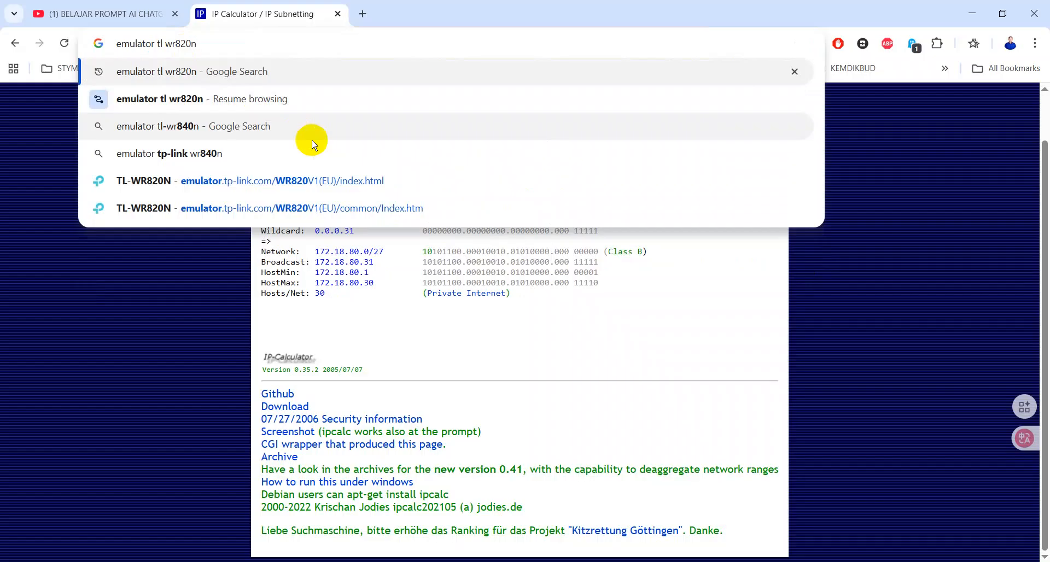
key("Return")
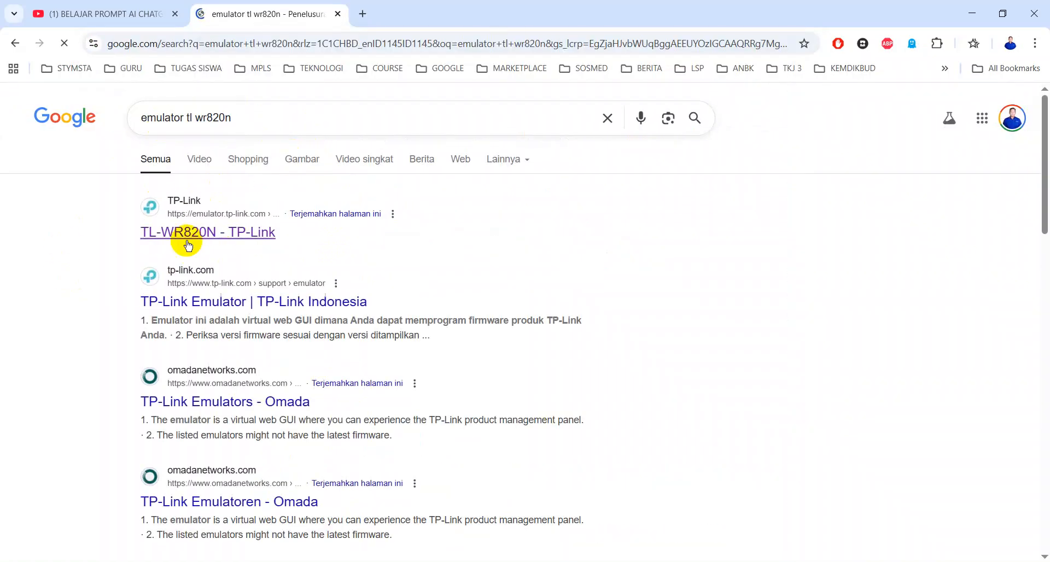
left_click(201, 238)
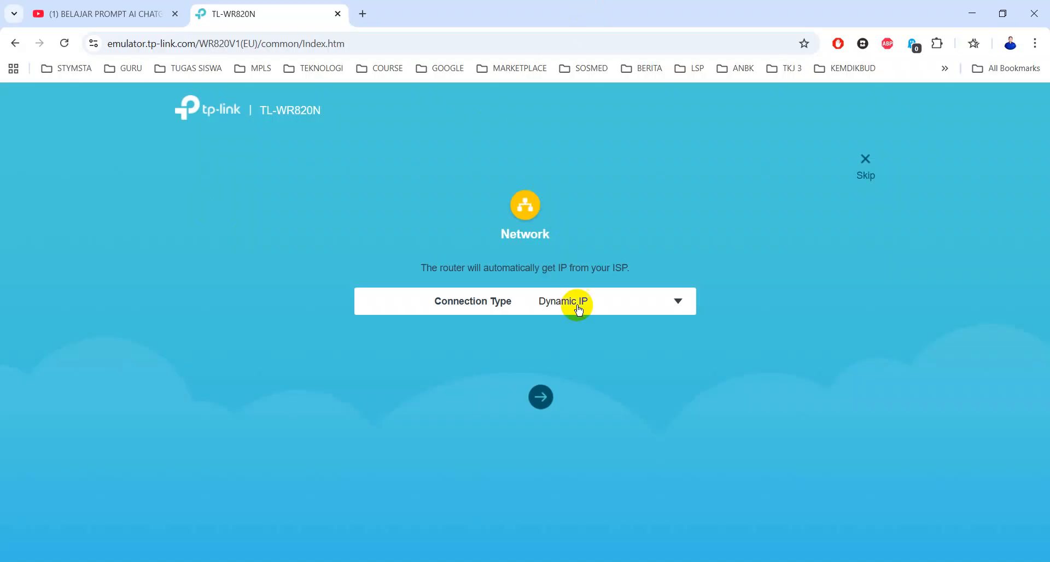
Check the WAN Connection Type options on the emulator's Network page
left_click(622, 307)
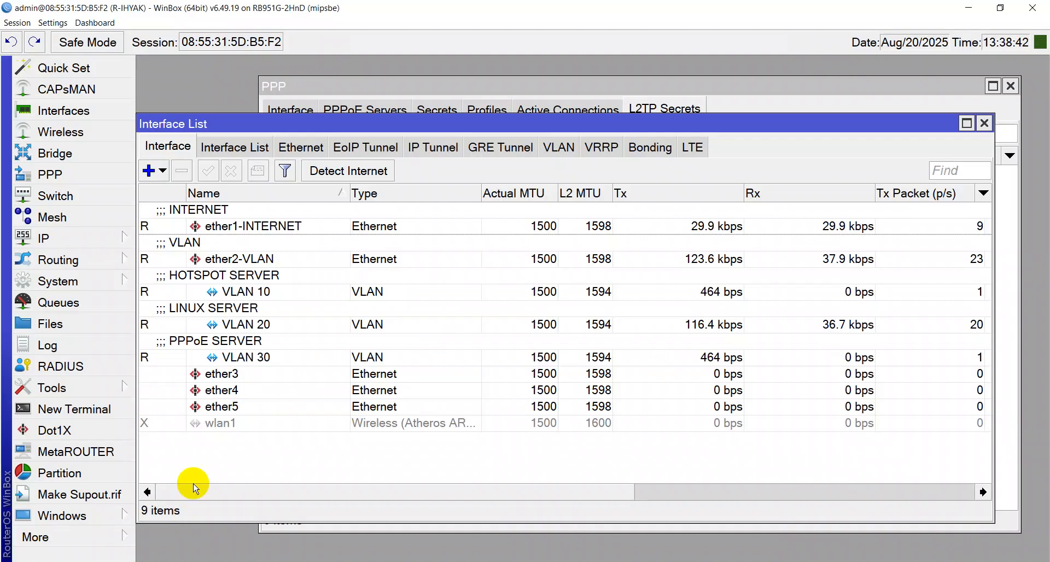
Close the PPP windows, select ether1-INTERNET in IP > DHCP Client, and open a new terminal
key("Escape")
key("Escape")
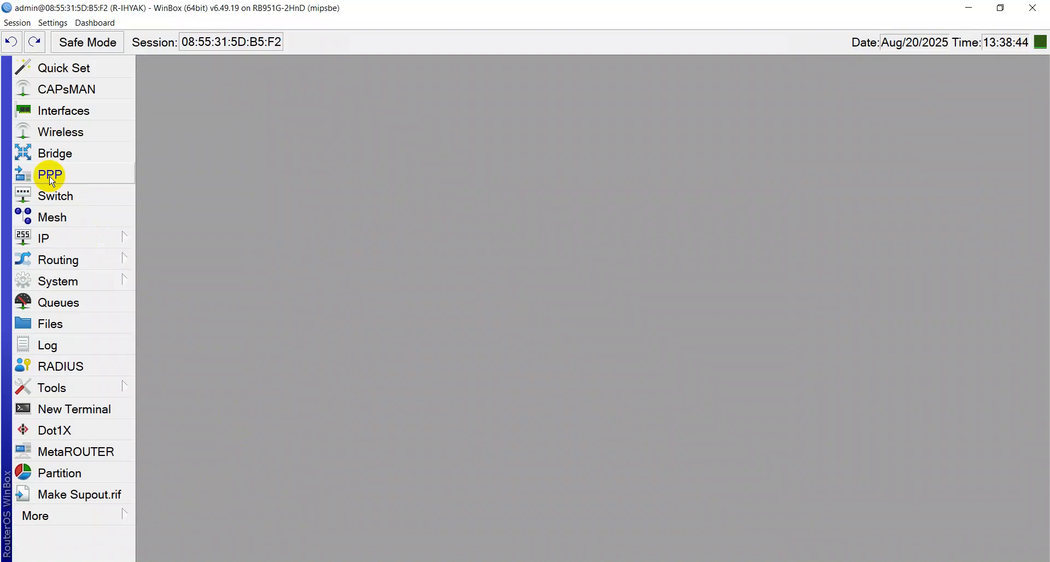
left_click(80, 246)
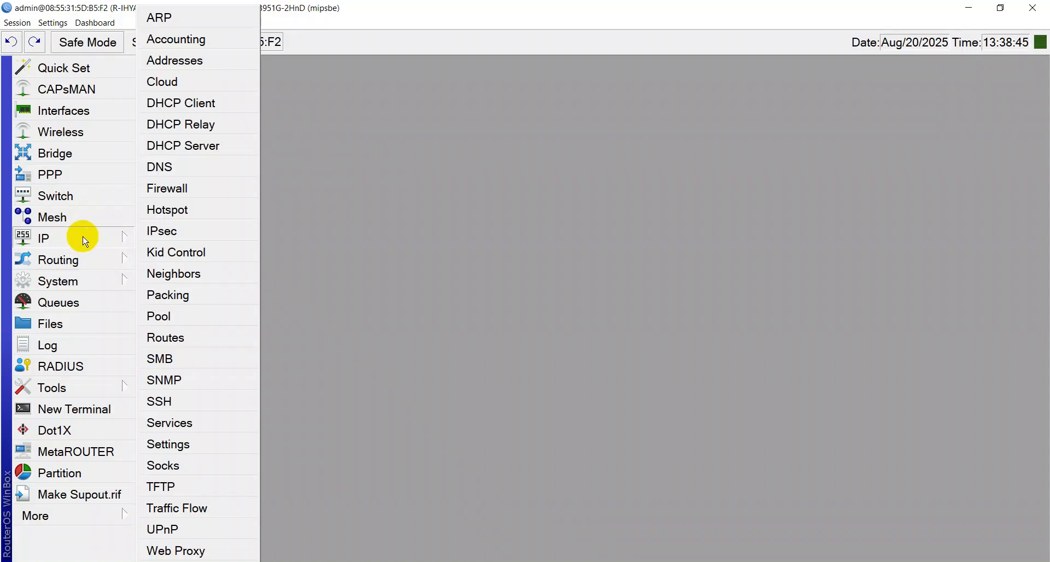
left_click(222, 102)
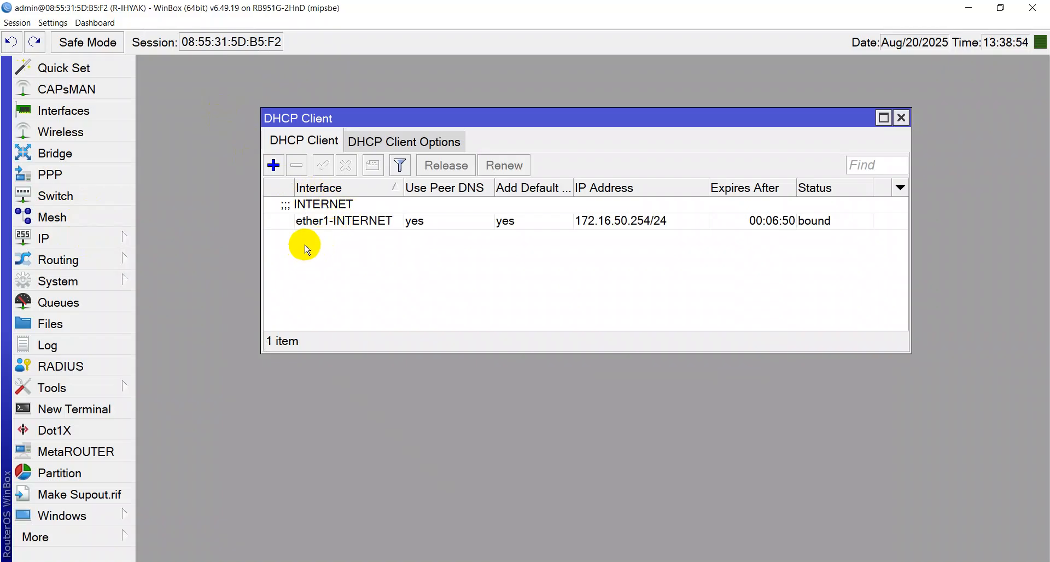
left_click(327, 225)
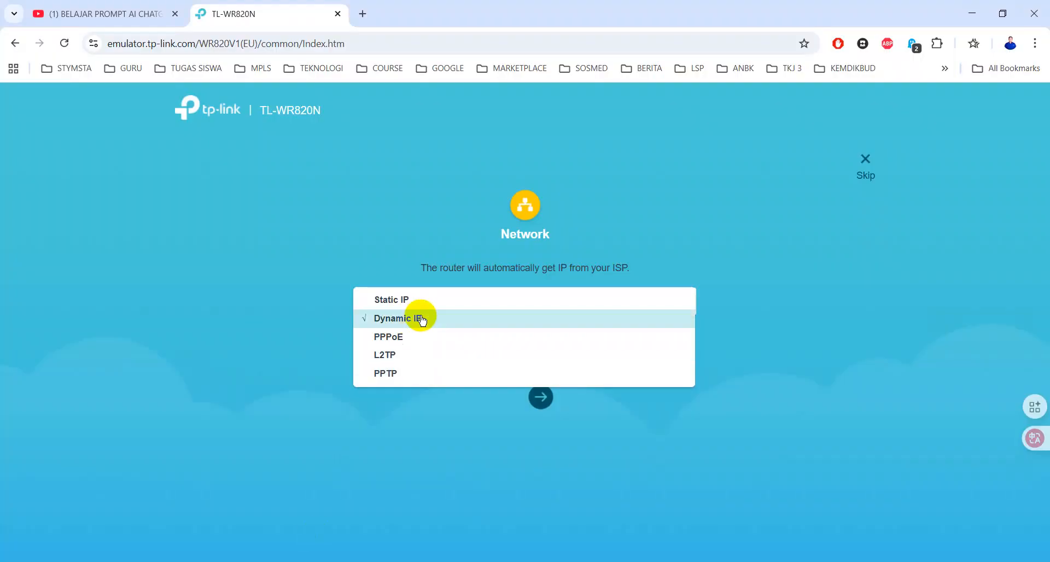
left_click(419, 316)
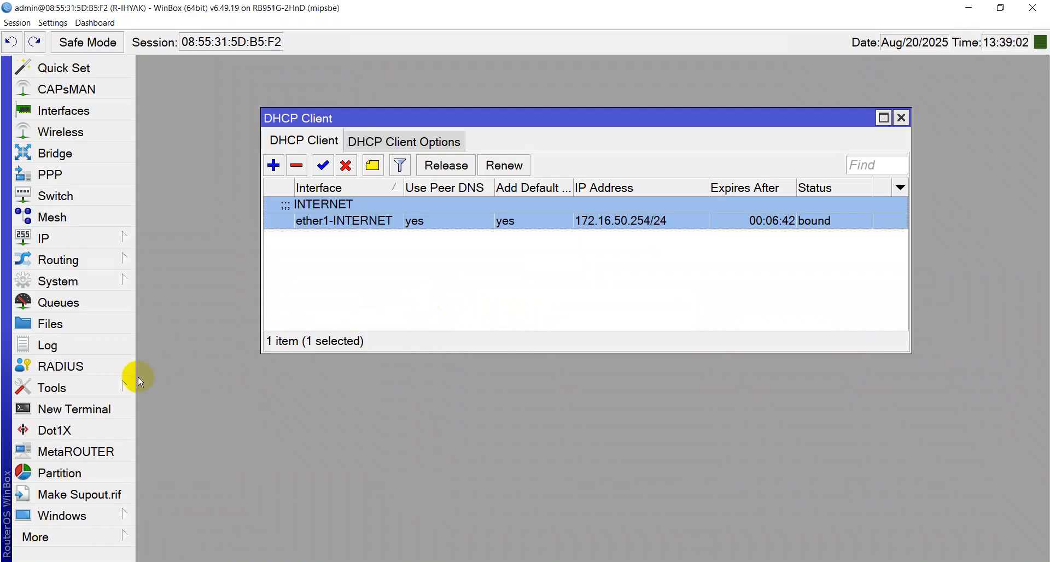
left_click(105, 408)
Ping google.com, remove the ether1-INTERNET DHCP client while watching the ping, then start adding a client
type("ping ")
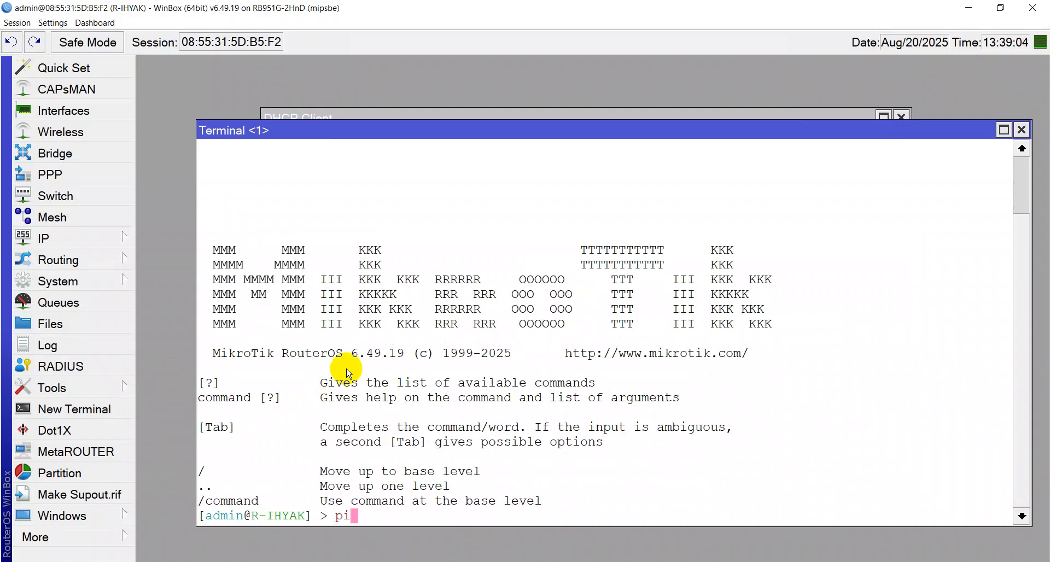
type("google.com")
key("Return")
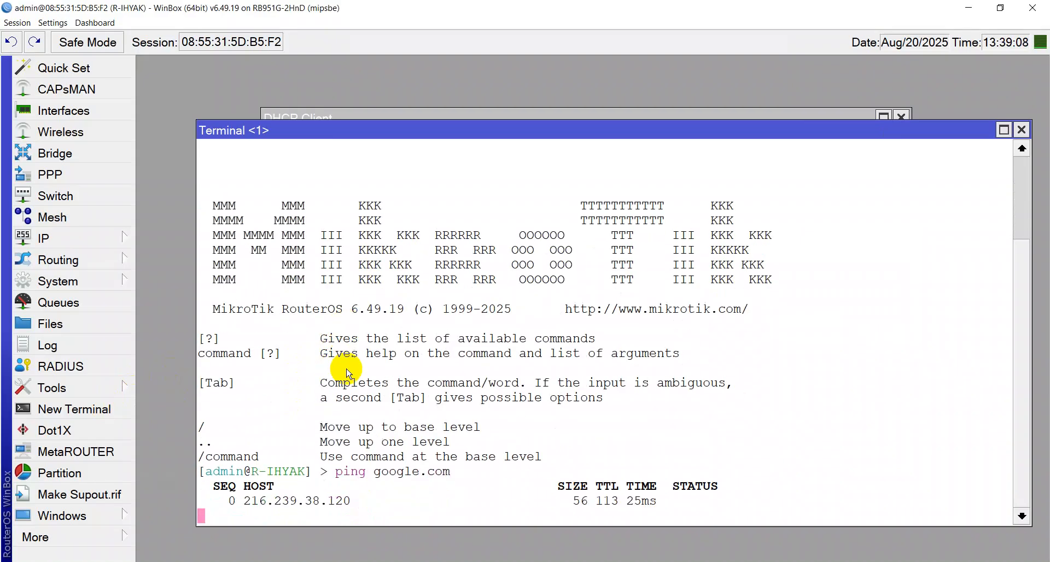
left_click(330, 113)
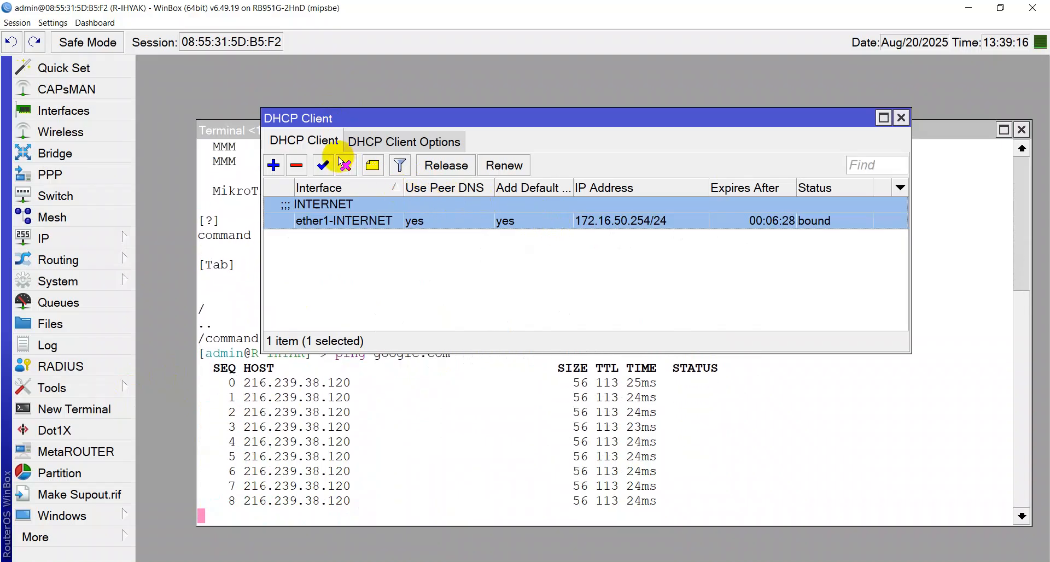
left_click(300, 166)
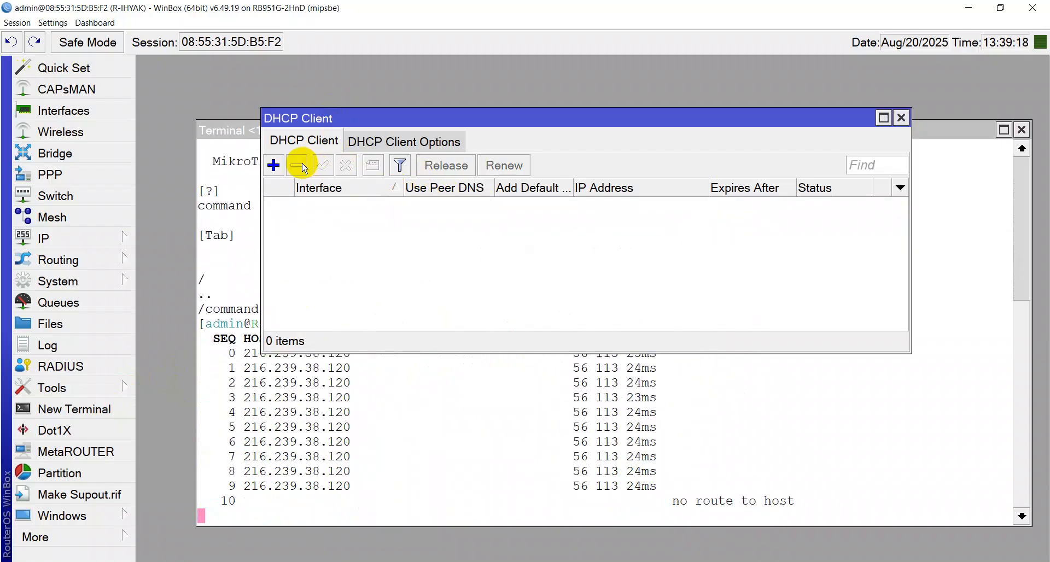
left_click(793, 513)
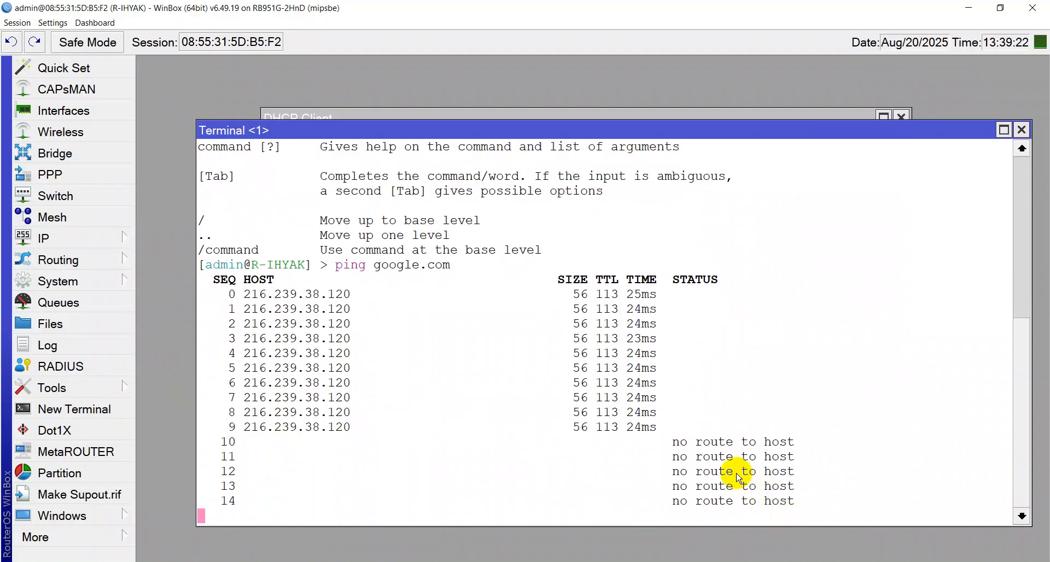
left_click(359, 113)
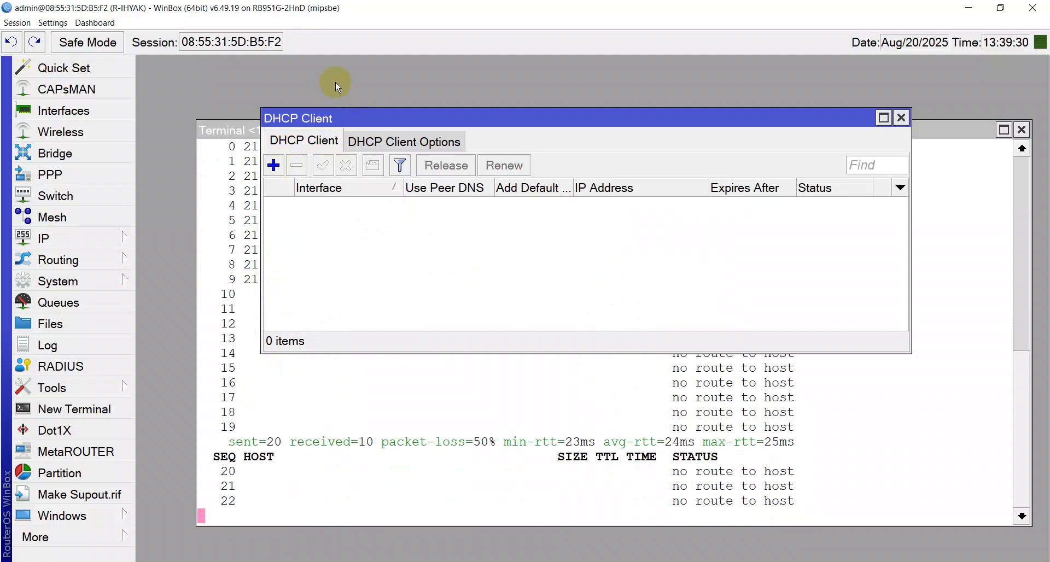
left_click(274, 165)
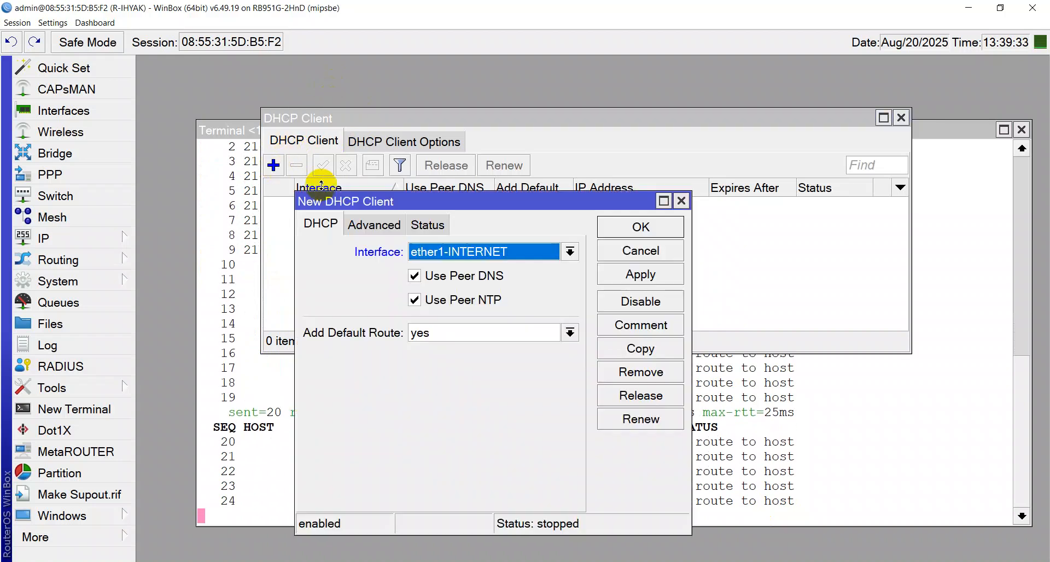
Re-add the DHCP client on ether1-INTERNET and check the running ping
left_click(658, 281)
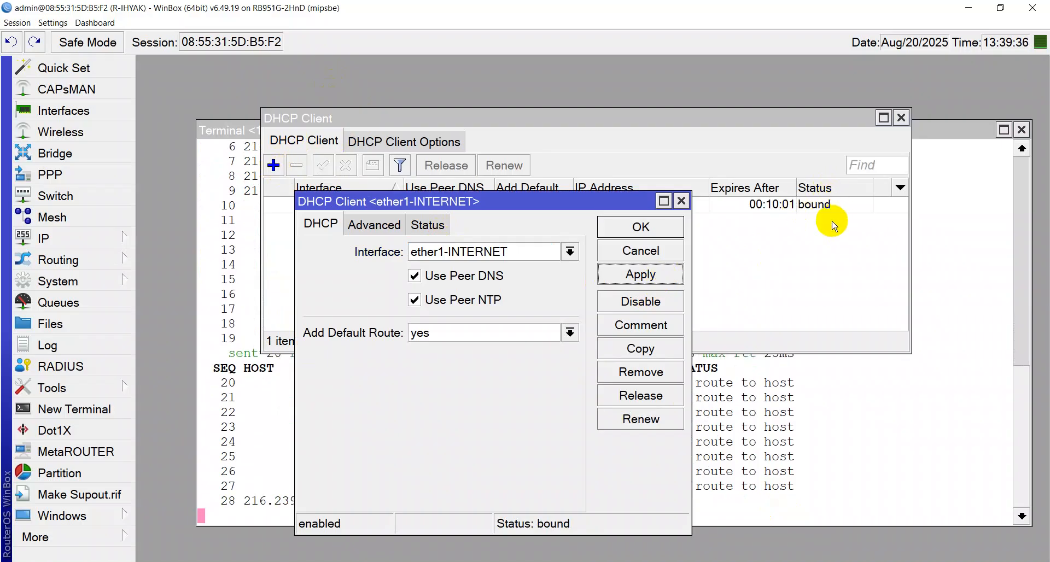
left_click(682, 201)
left_click(705, 432)
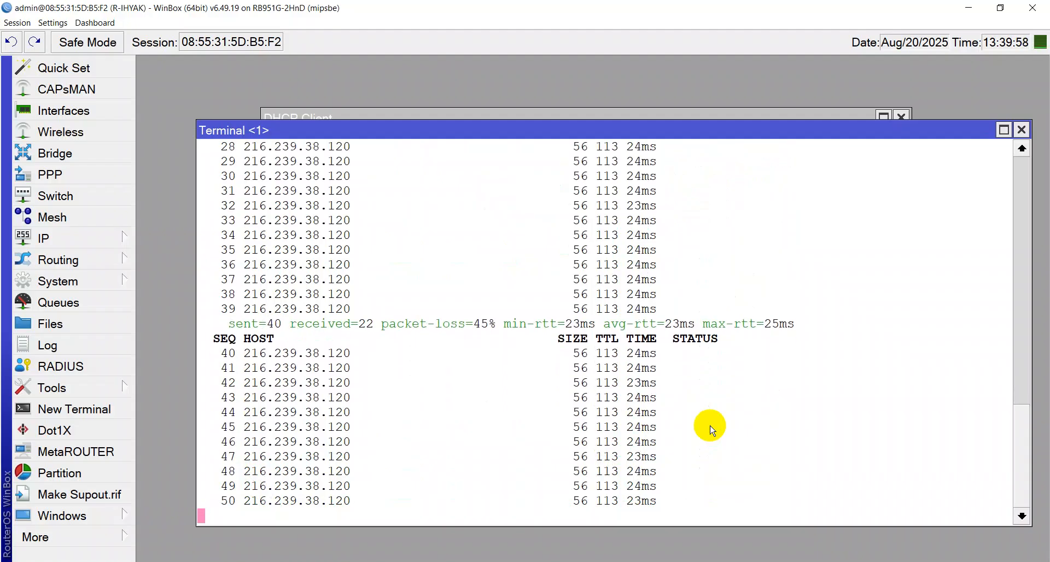
Copy gateway 172.16.50.1 from the client's Status tab, then delete the client and close the list
left_click(570, 113)
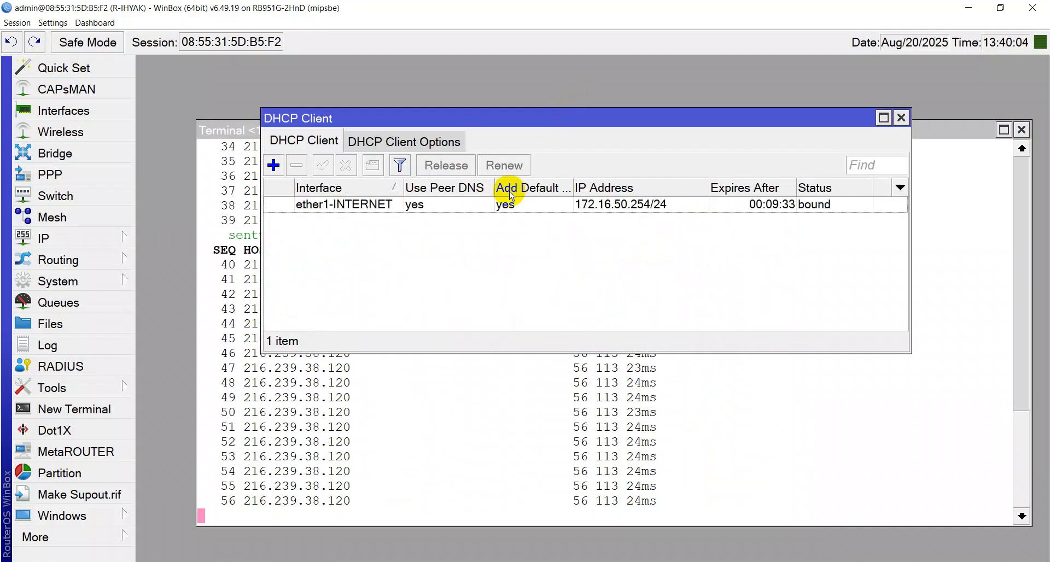
left_click(510, 211)
double_click(512, 216)
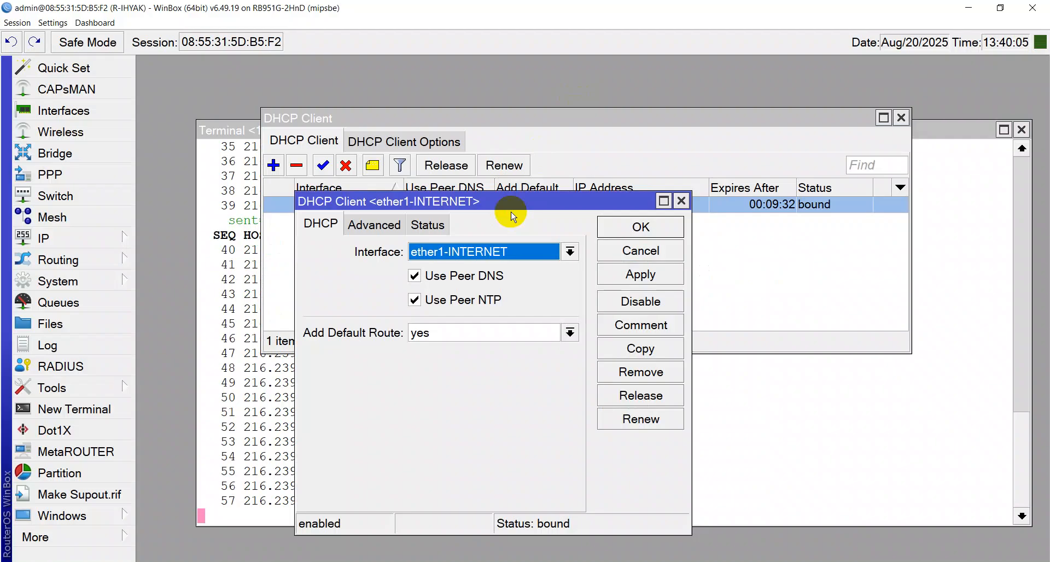
left_click(440, 228)
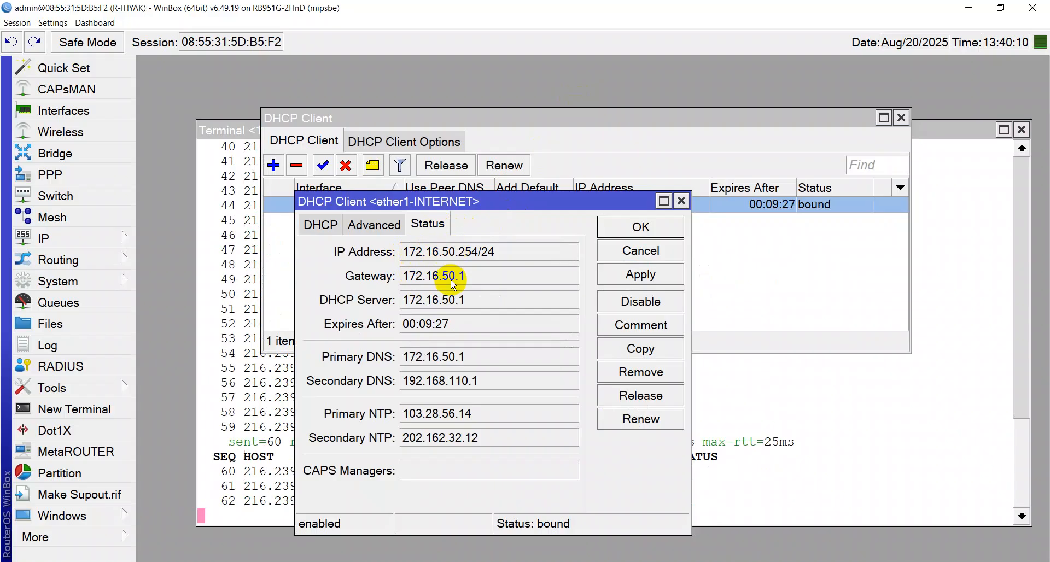
left_click(373, 267)
key("ctrl+c")
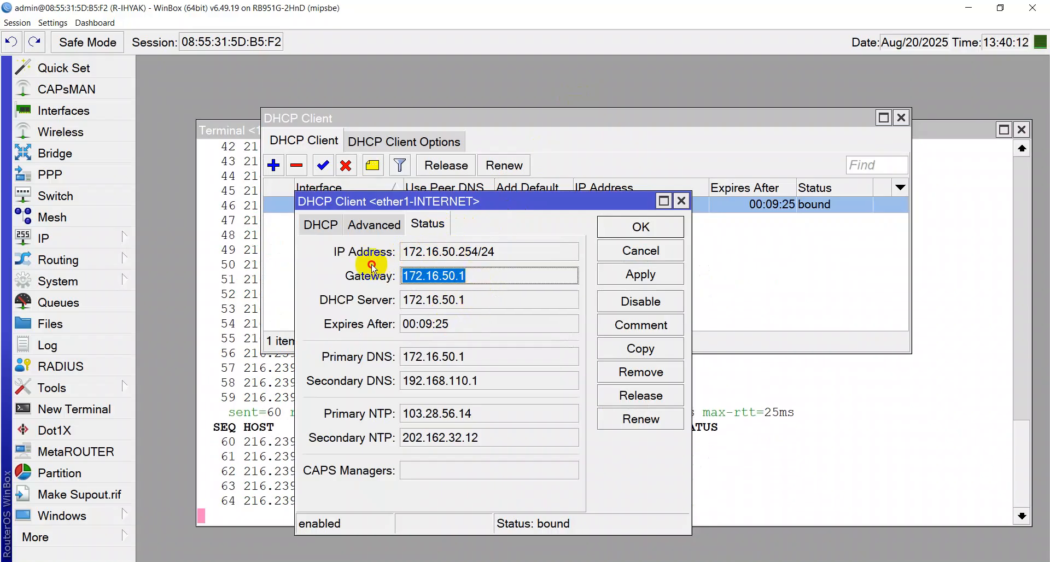
left_click(645, 227)
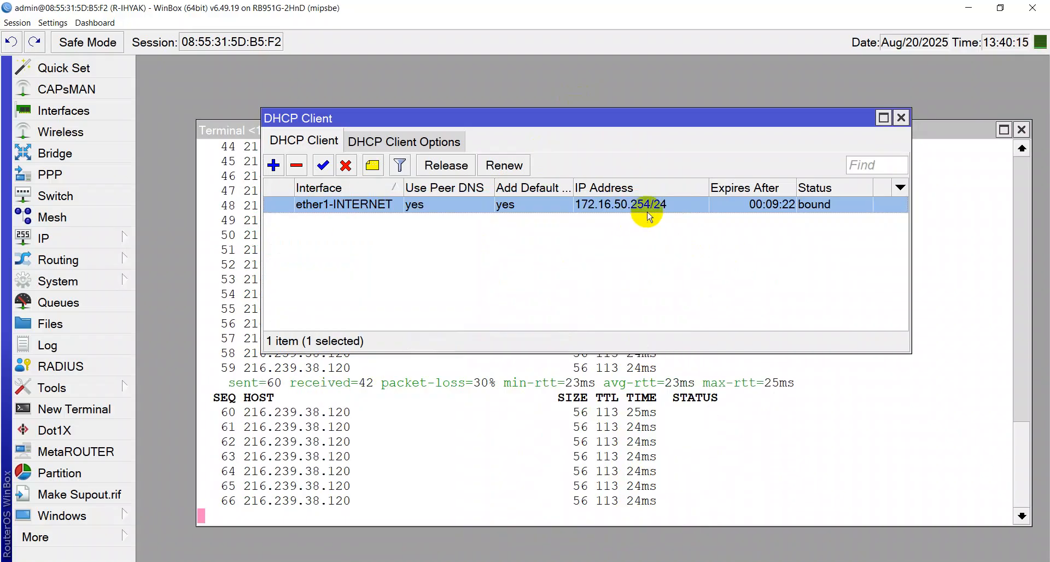
left_click(299, 166)
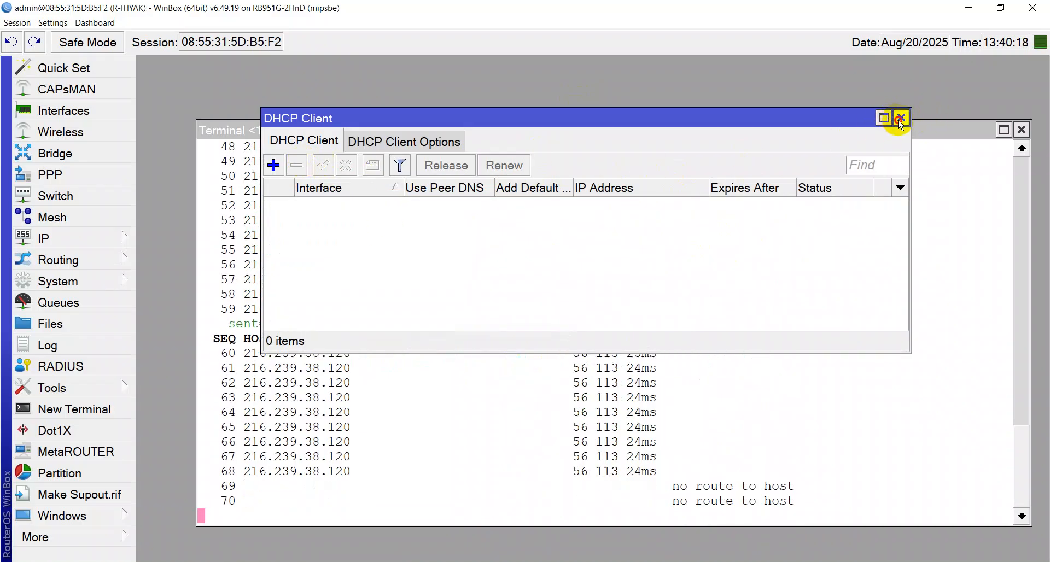
left_click(901, 117)
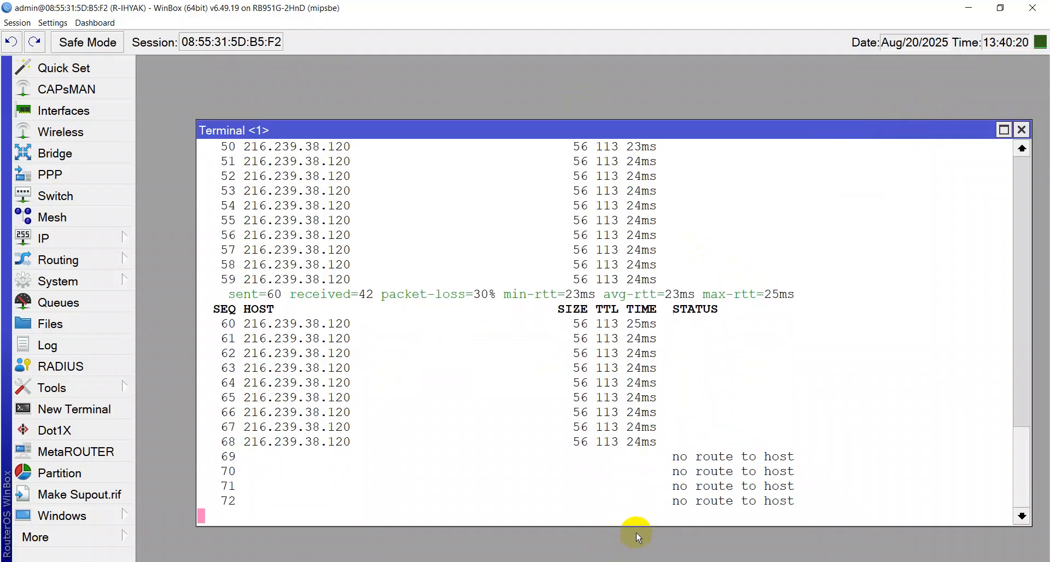
Set the TP-Link emulator's Connection Type to Static IP
left_click(339, 558)
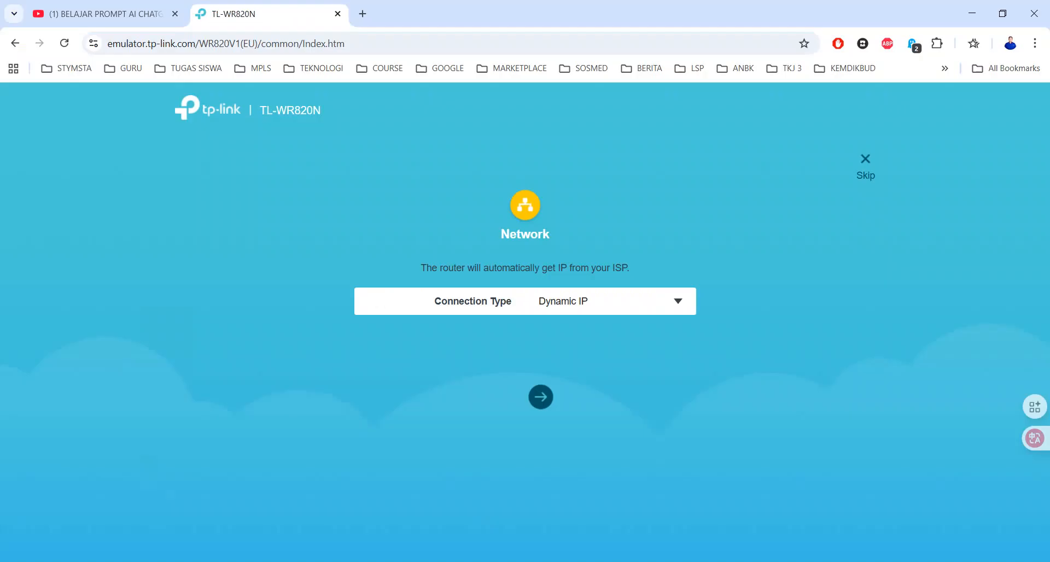
left_click(557, 303)
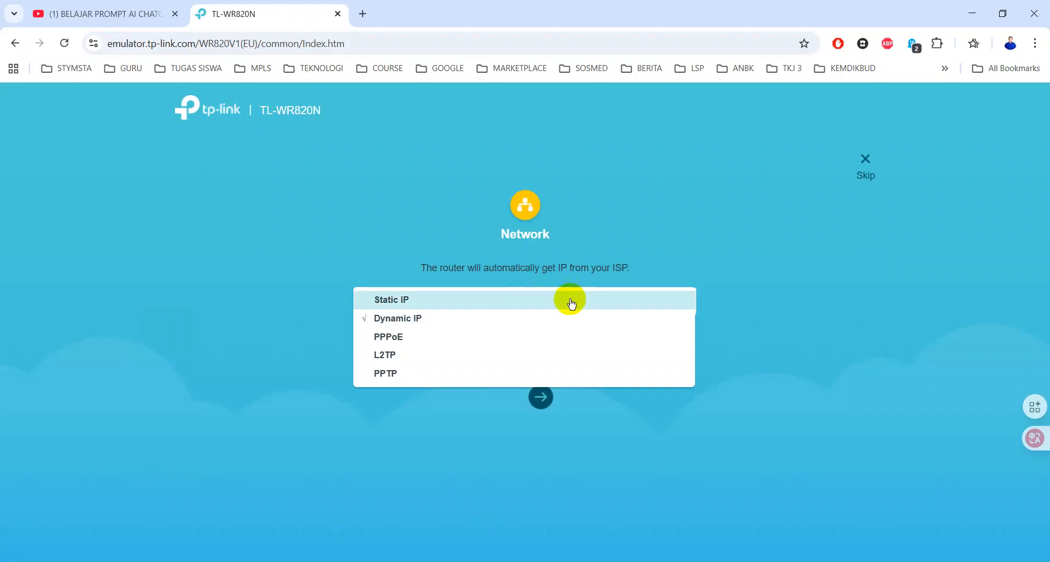
left_click(571, 305)
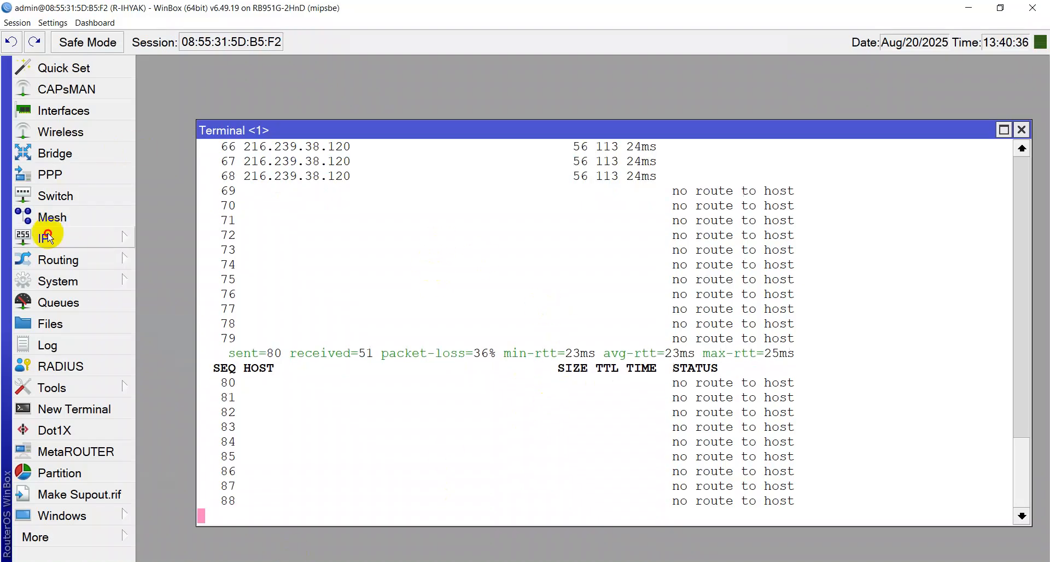
Re-add a DHCP client on ether1-INTERNET in WinBox
left_click(48, 237)
left_click(175, 101)
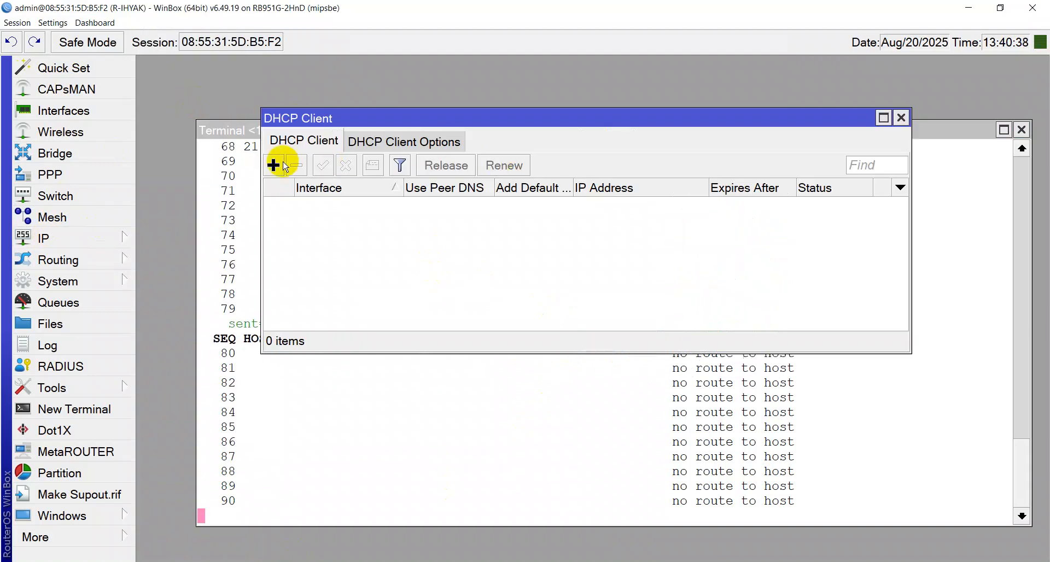
left_click(273, 165)
left_click(319, 225)
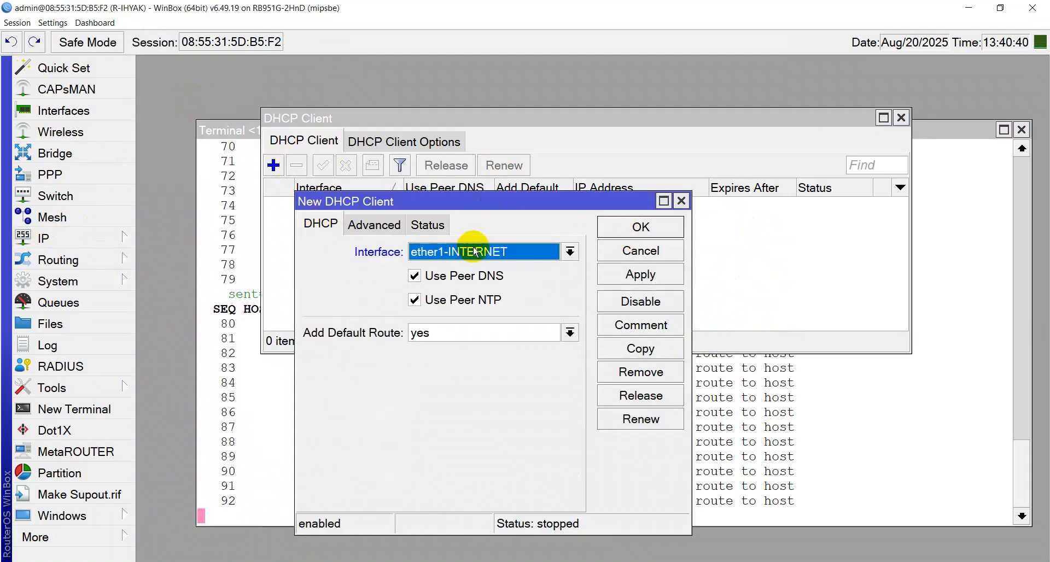
left_click(618, 275)
left_click(624, 227)
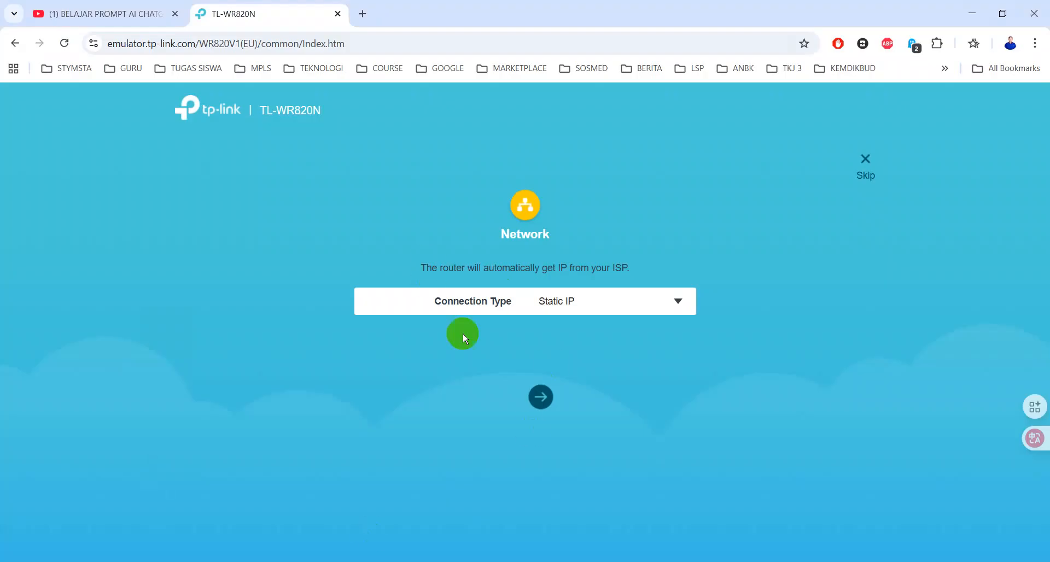
Reload the emulator page and choose Static IP as the Connection Type again
left_click(64, 44)
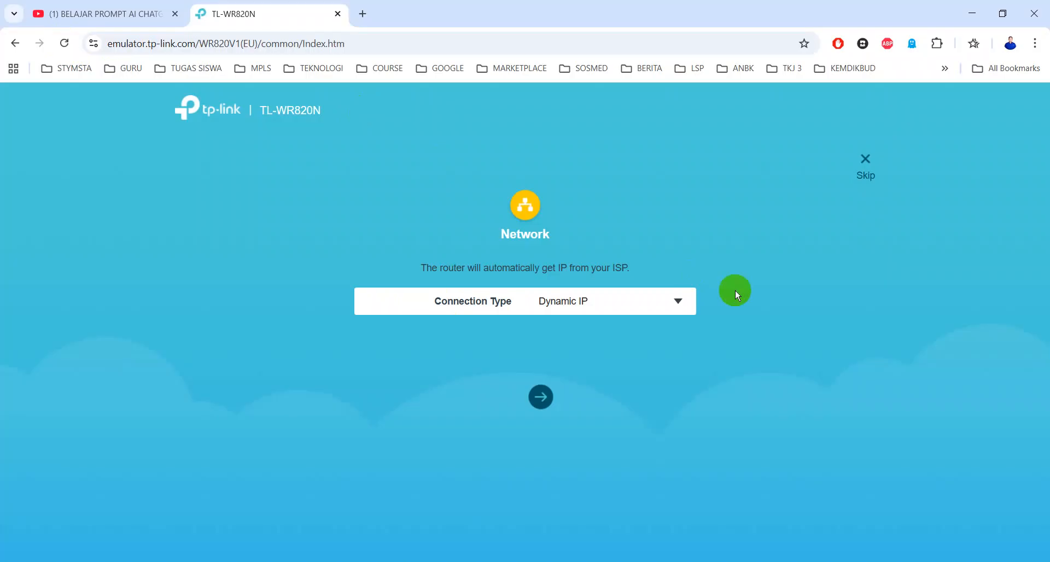
left_click(635, 304)
left_click(505, 303)
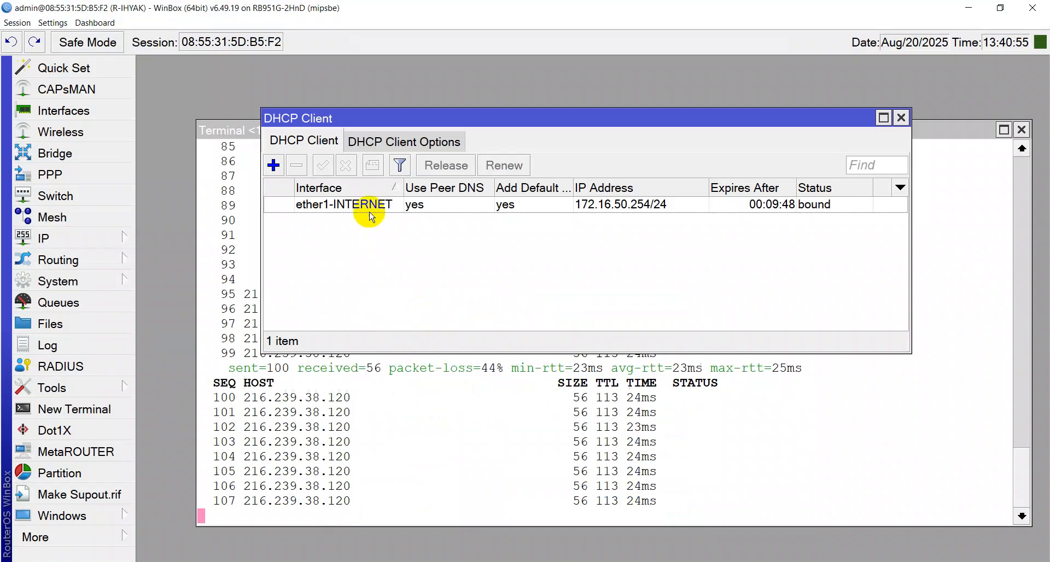
Remove the ether1-INTERNET DHCP client and launch Command Prompt through Win+R
left_click(369, 207)
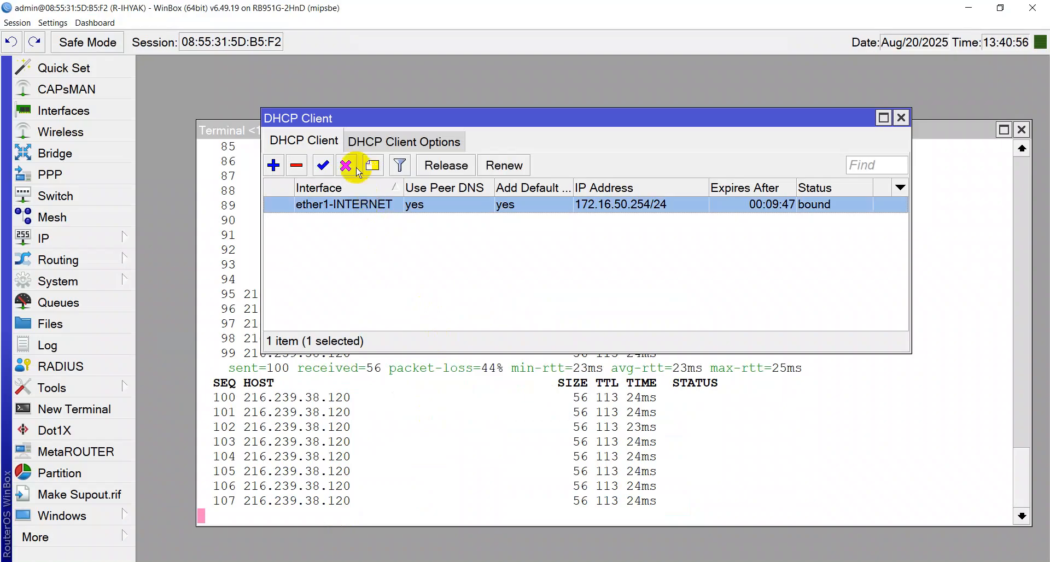
left_click(306, 166)
left_click(899, 117)
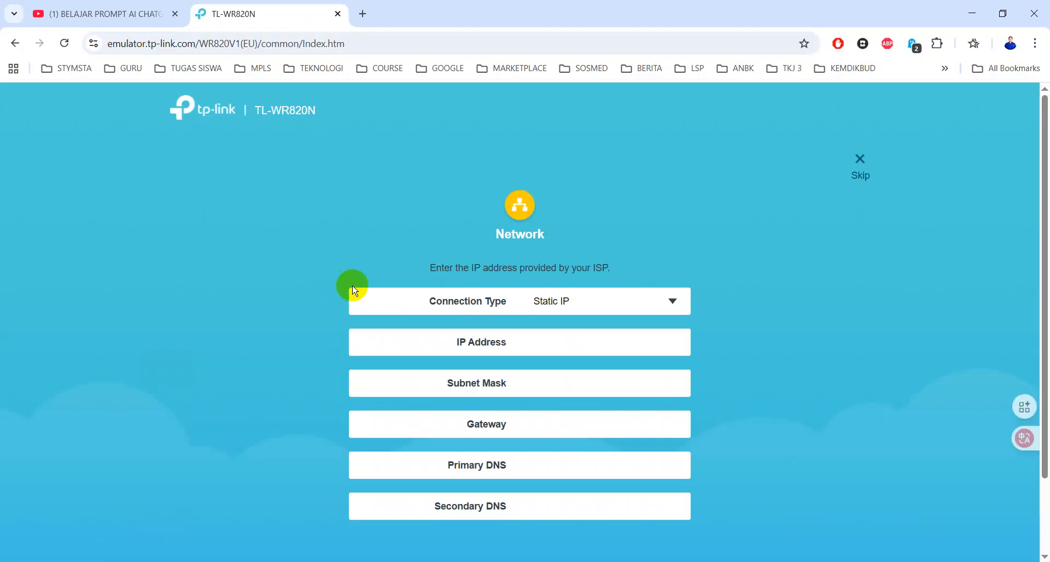
key("super+r")
key("Return")
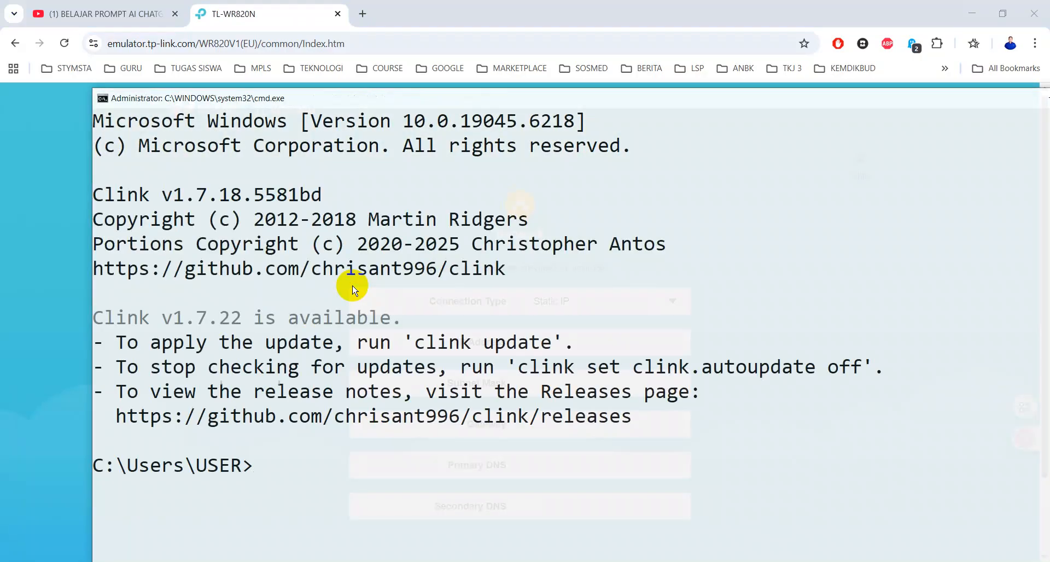
Maximize Command Prompt and run a continuous ping to 8.8.4.4 (-t)
key("super+Up")
type("ping ")
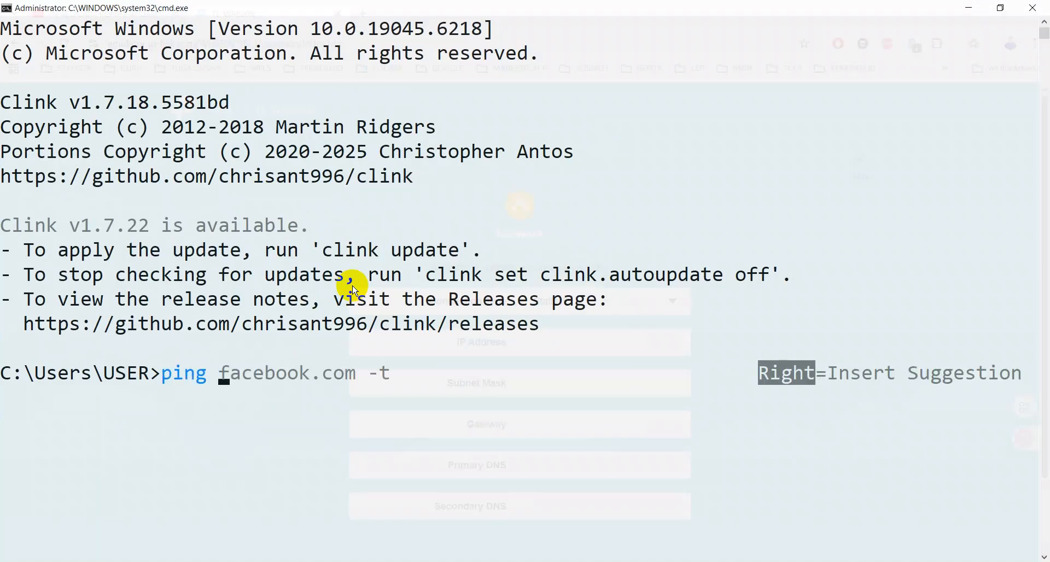
type("8")
key("Right")
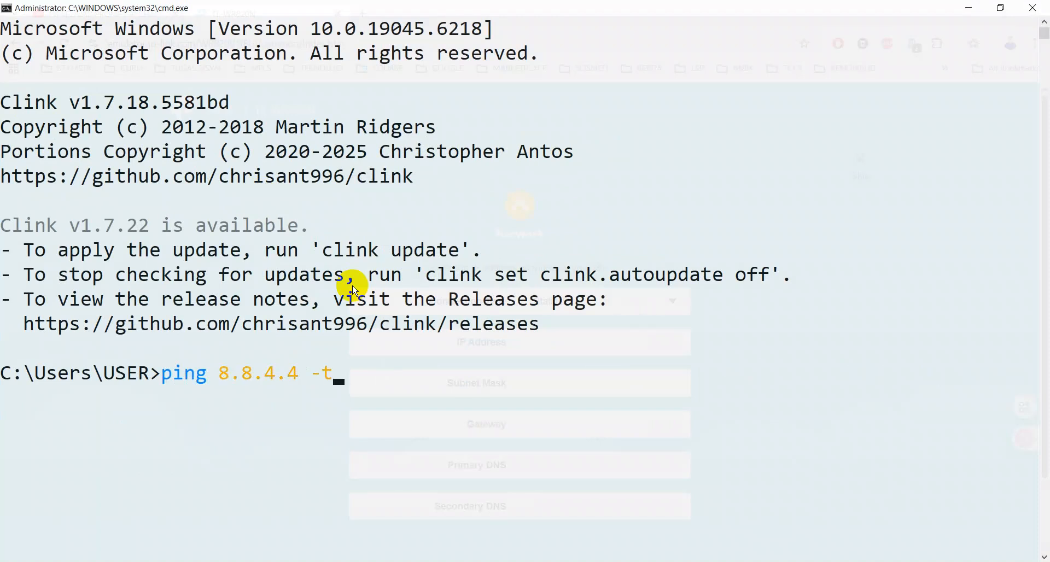
key("Return")
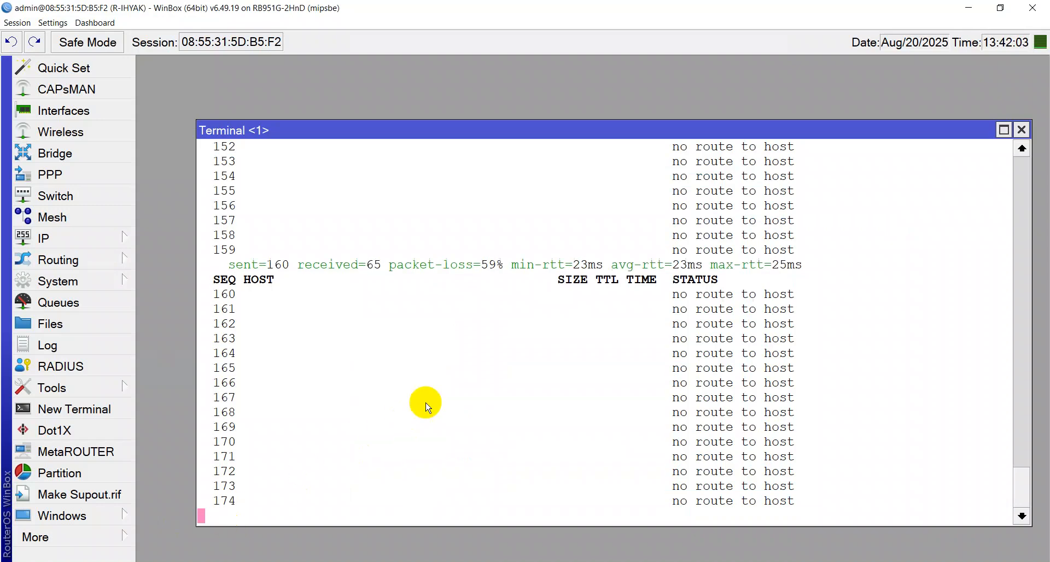
left_click(44, 236)
Add IP address 172.16.50.254/24 on ether1-INTERNET under IP > Addresses
left_click(166, 59)
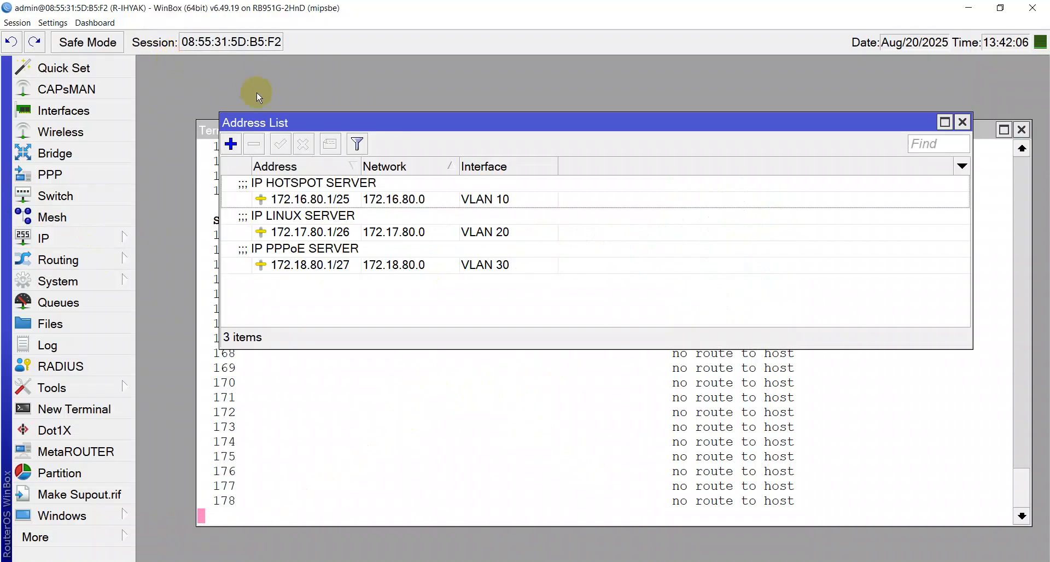
left_click(232, 146)
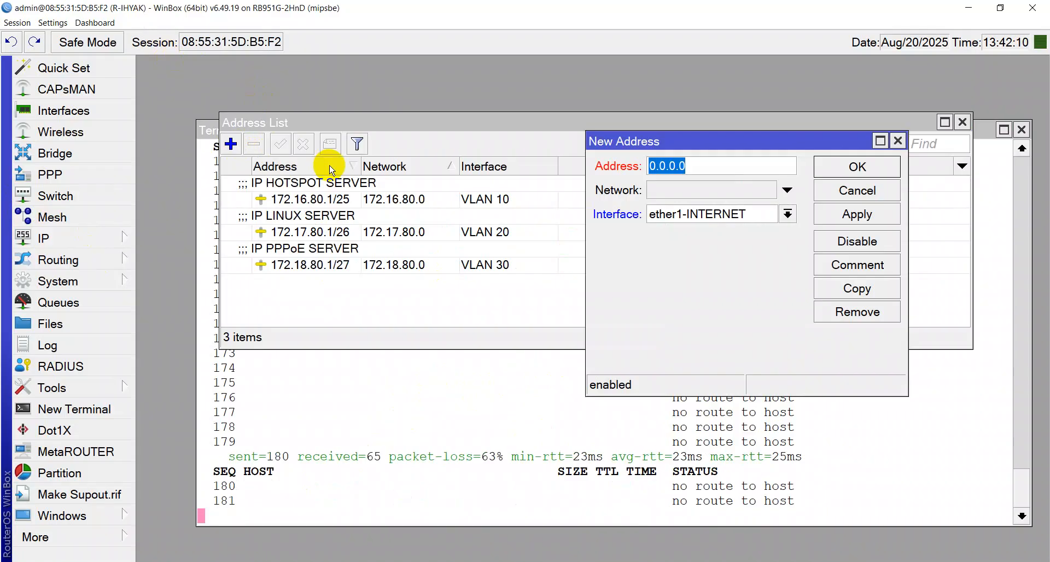
key("ctrl+v")
key("BackSpace")
type("254")
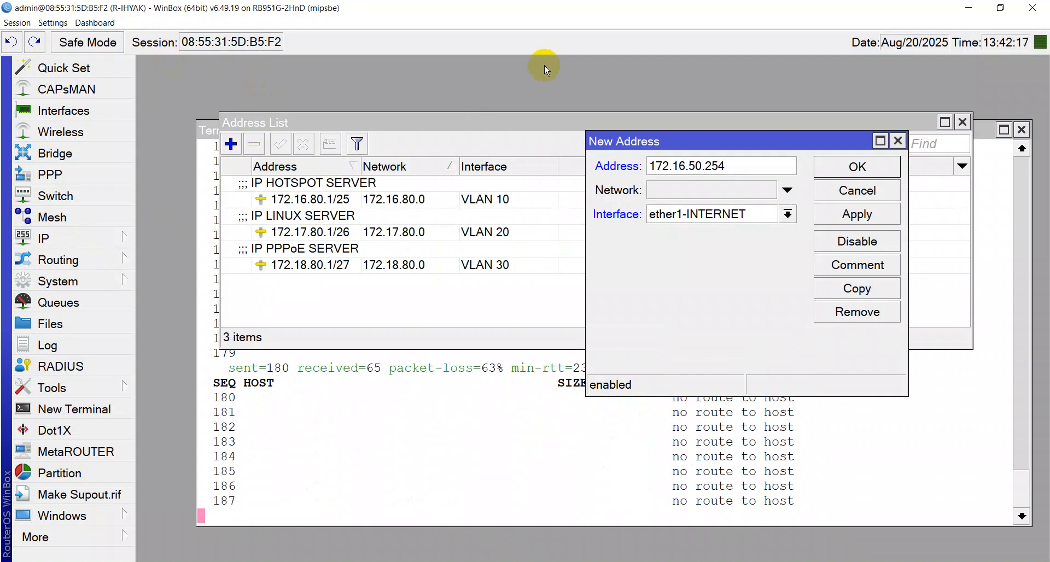
type("/24")
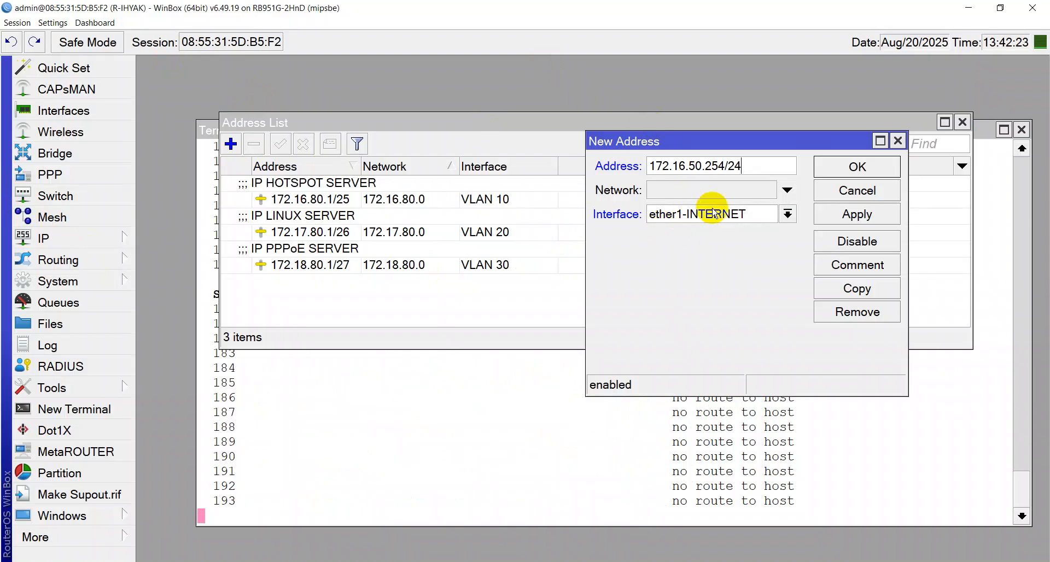
left_click(854, 215)
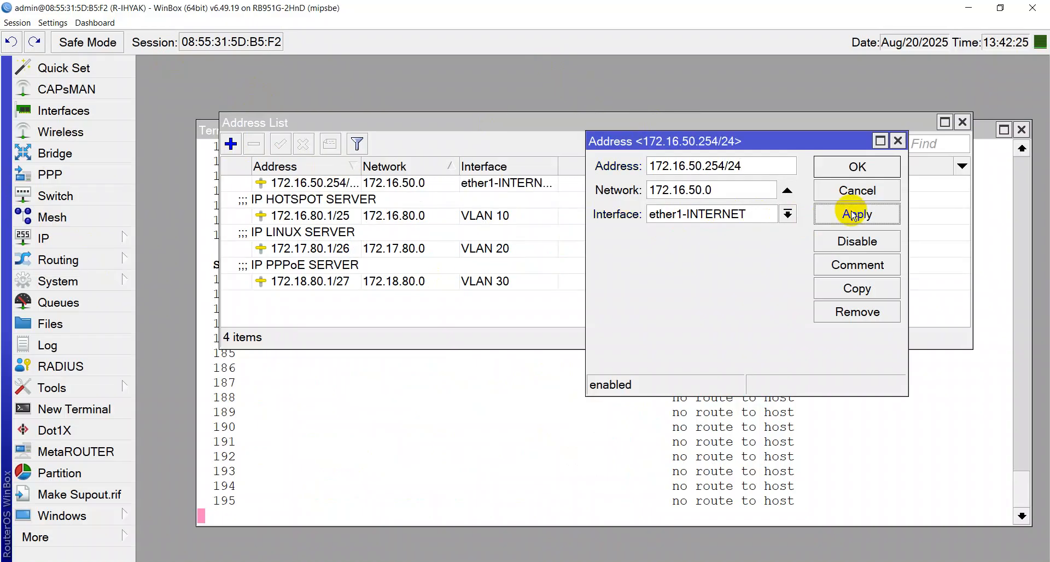
Give the new address the comment INTERNET and save it
left_click(860, 264)
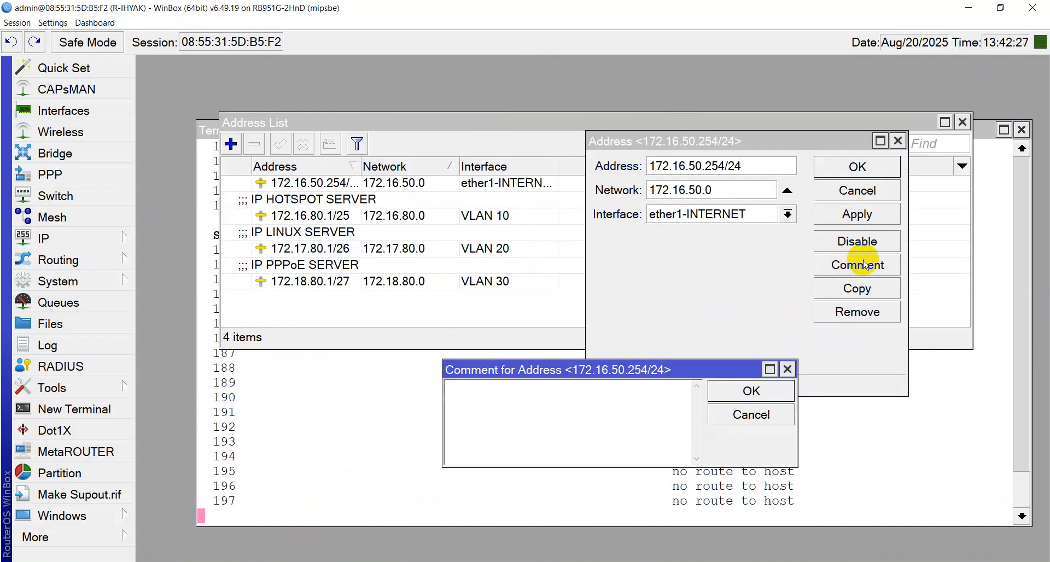
key("Caps_Lock")
type("INTERNET")
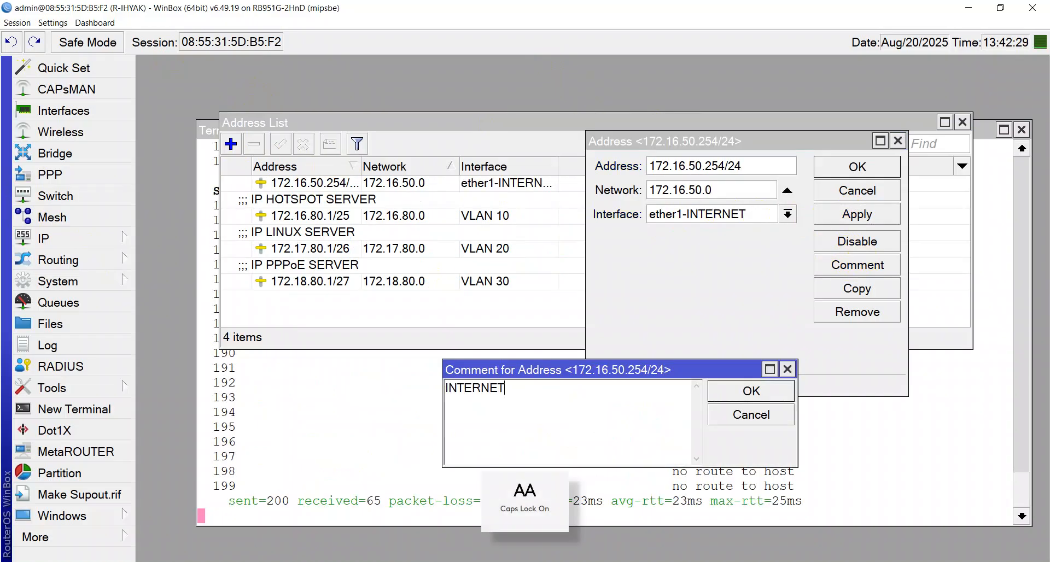
key("Return")
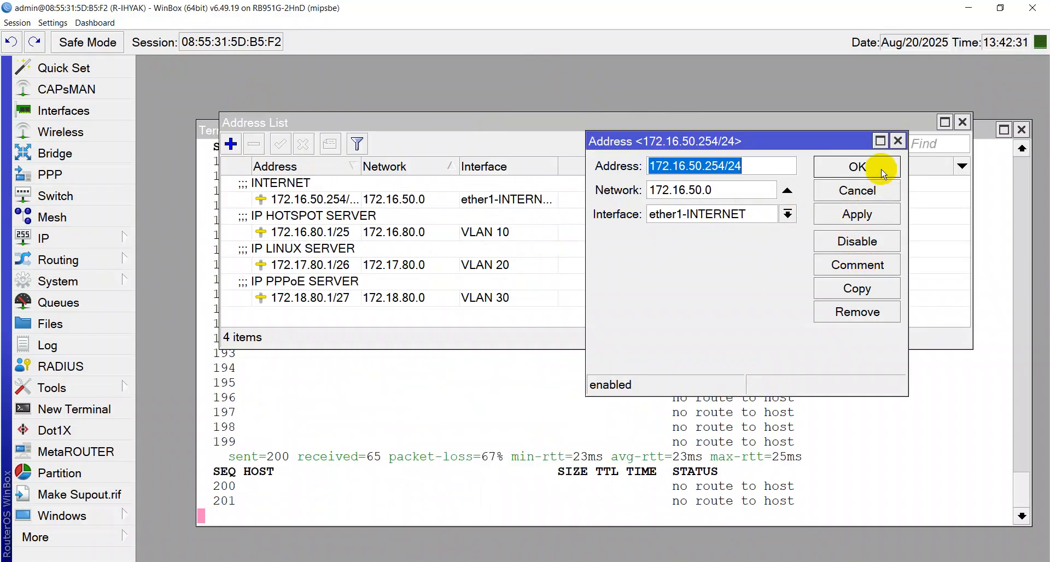
left_click(883, 174)
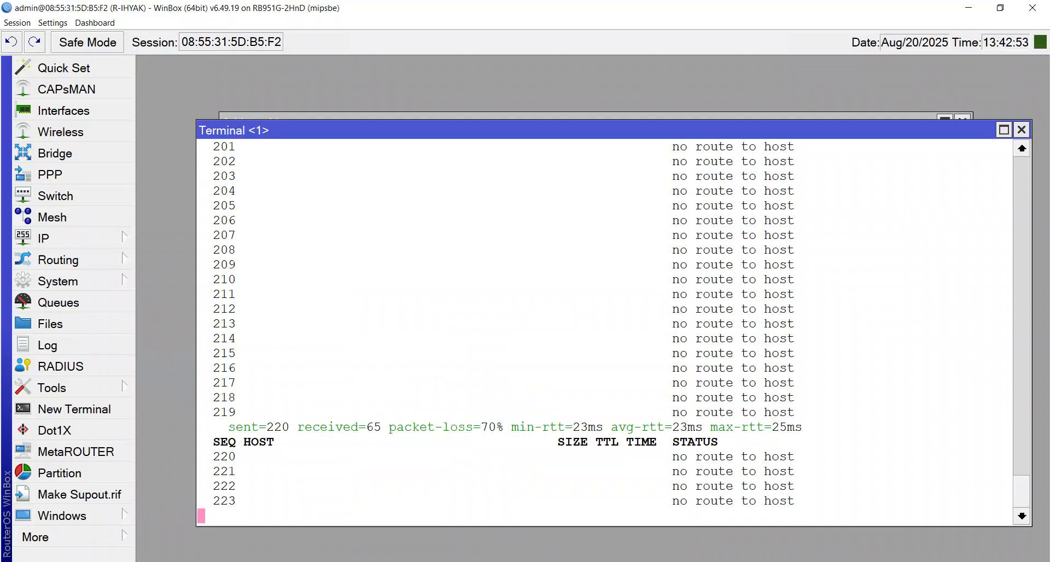
Set the router's DNS servers to 8.8.4.4 and 1.1.1.1 under IP > DNS and apply
left_click(107, 239)
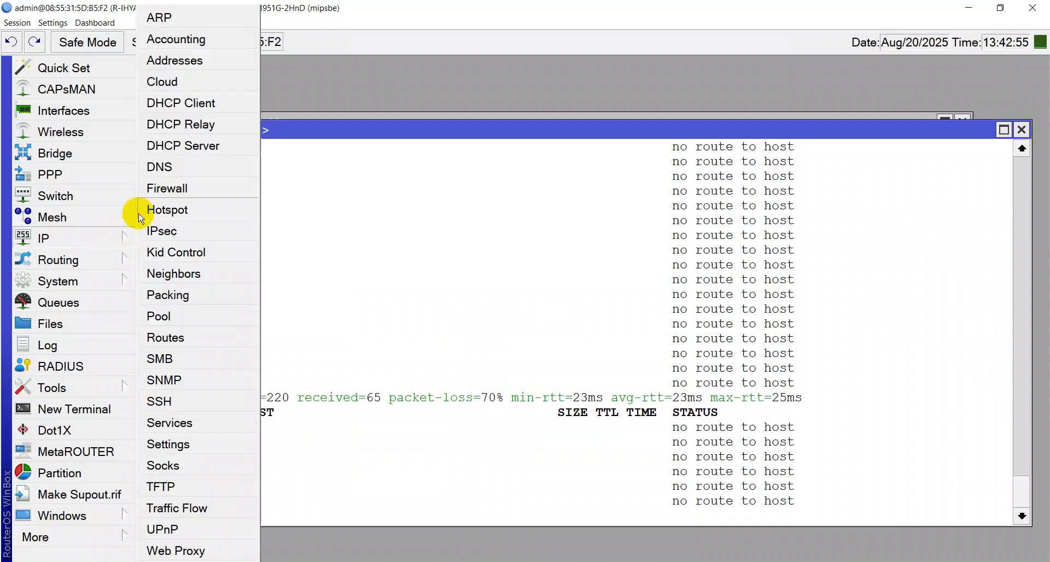
left_click(163, 168)
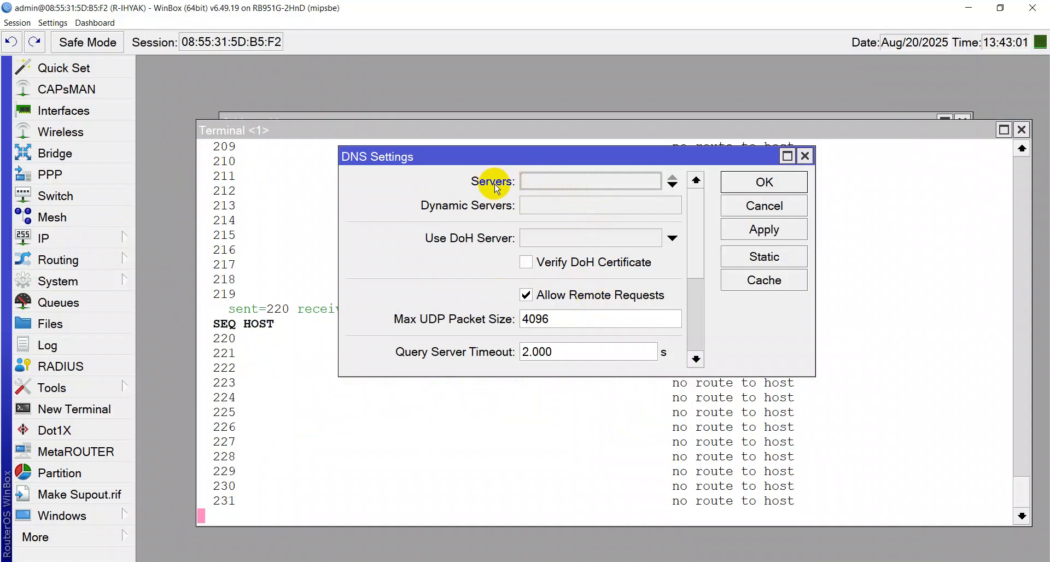
left_click(527, 181)
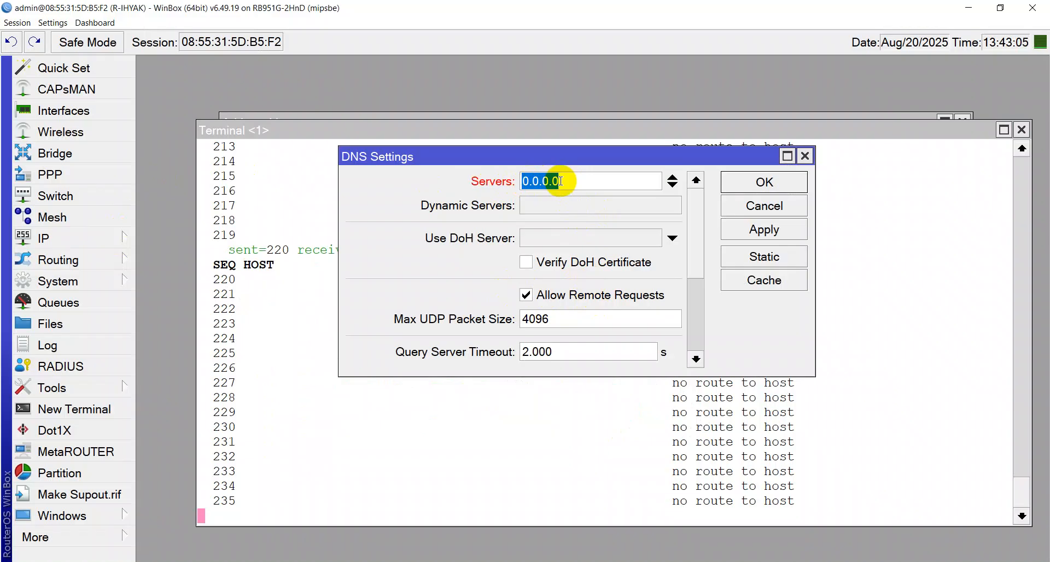
type("8.8.")
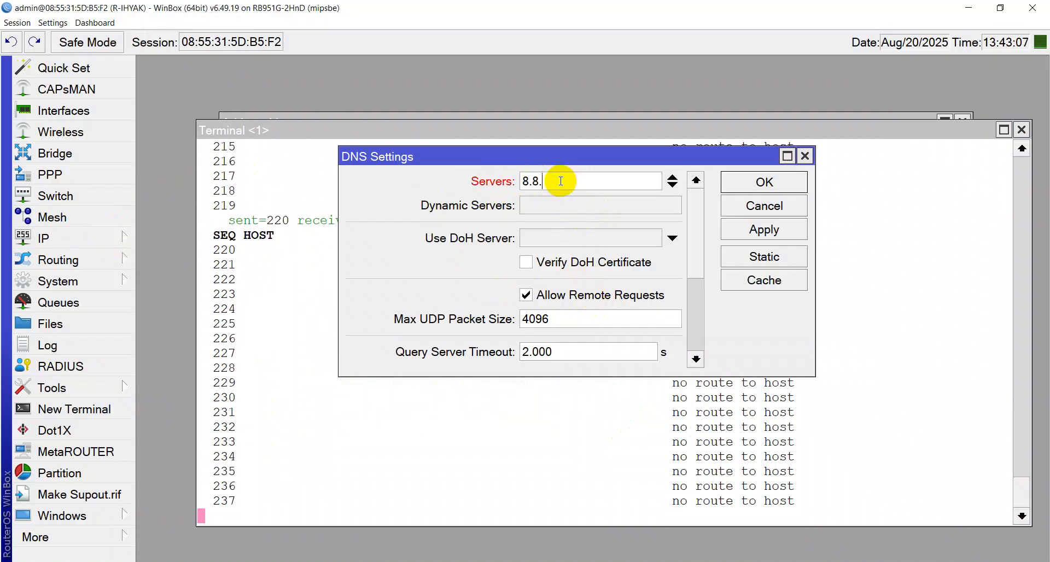
type("4.4")
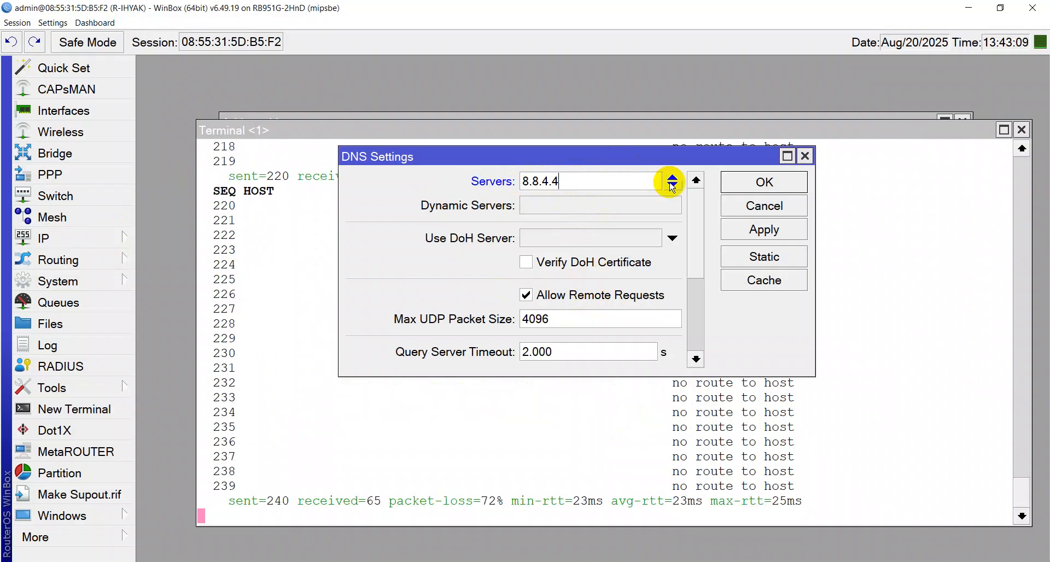
left_click(674, 187)
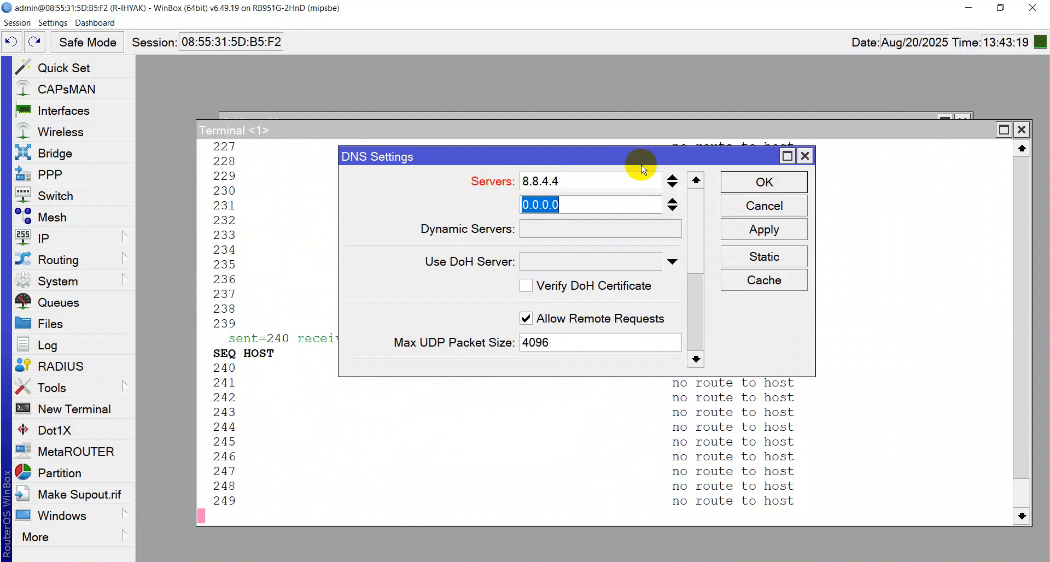
type("1.1.1.1")
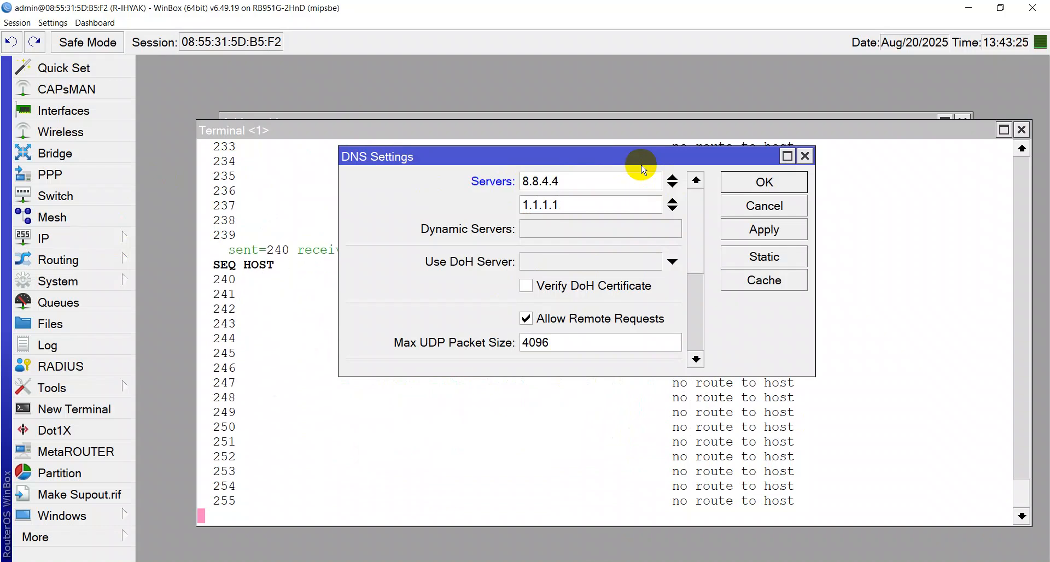
left_click(741, 241)
left_click(745, 182)
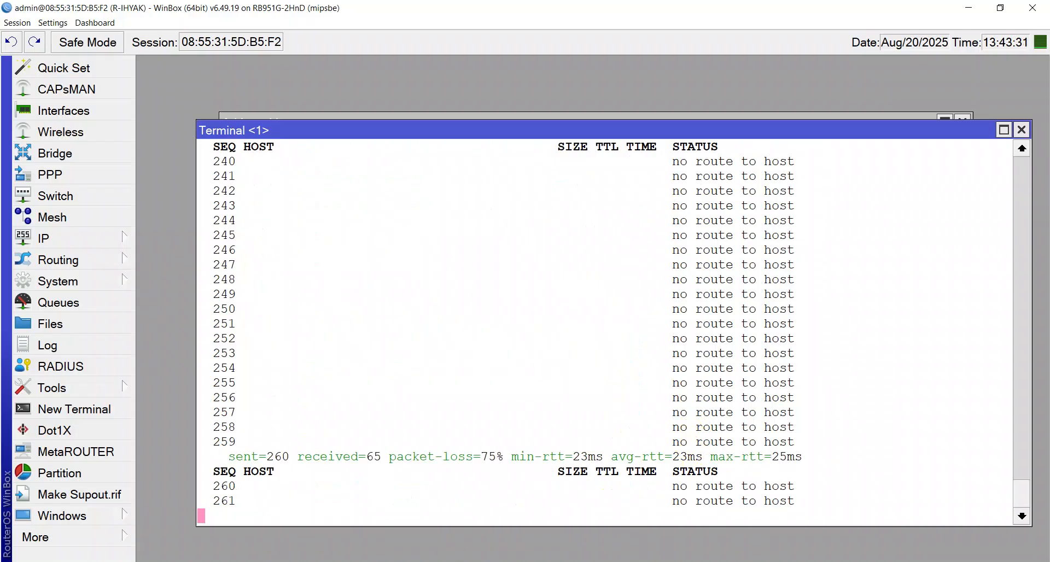
key("alt+Tab")
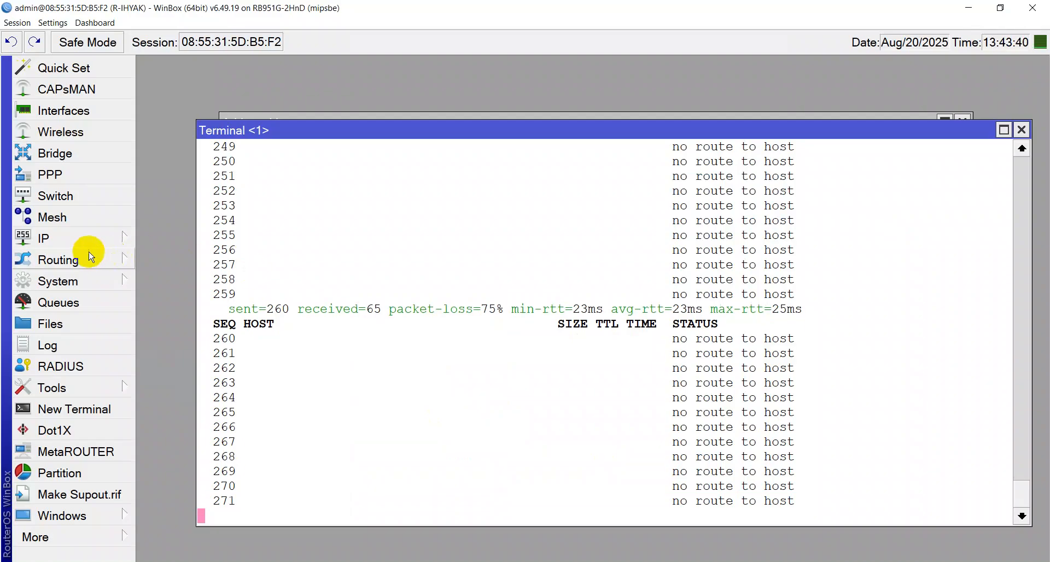
Add a default route 0.0.0.0/0 with gateway 172.16.50.1 and close the Route List
left_click(87, 240)
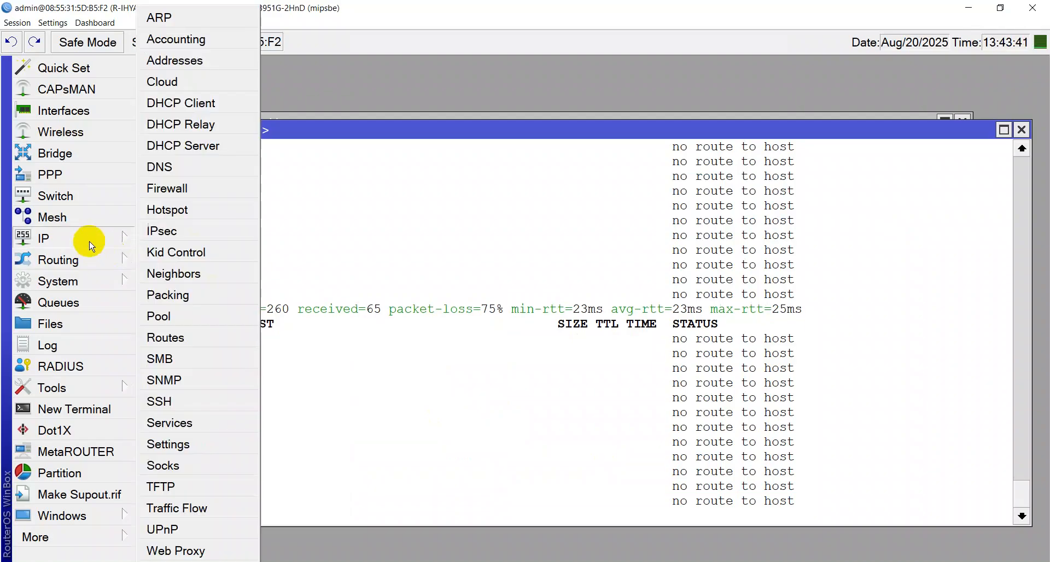
left_click(159, 337)
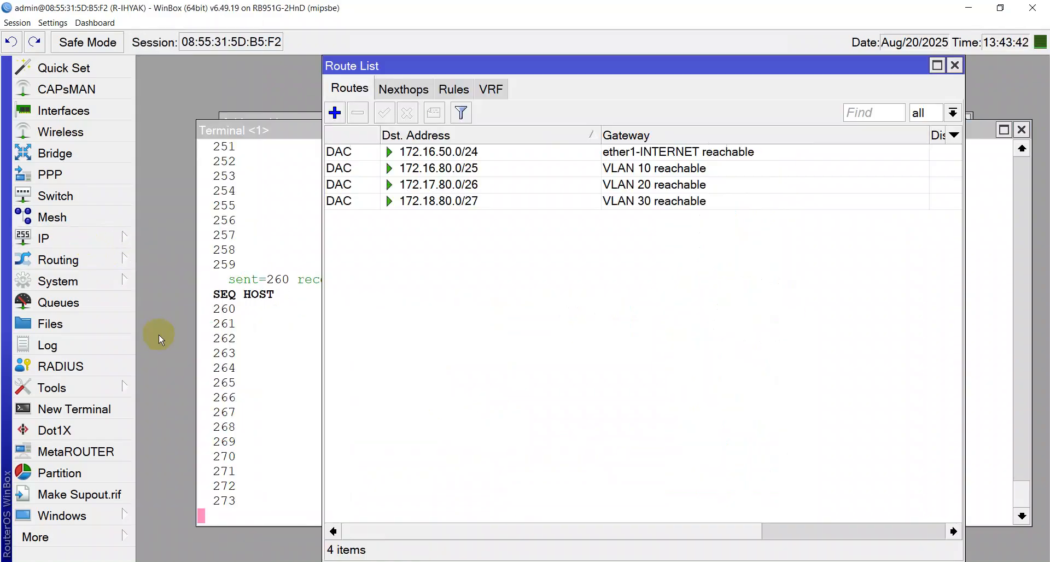
left_click(335, 113)
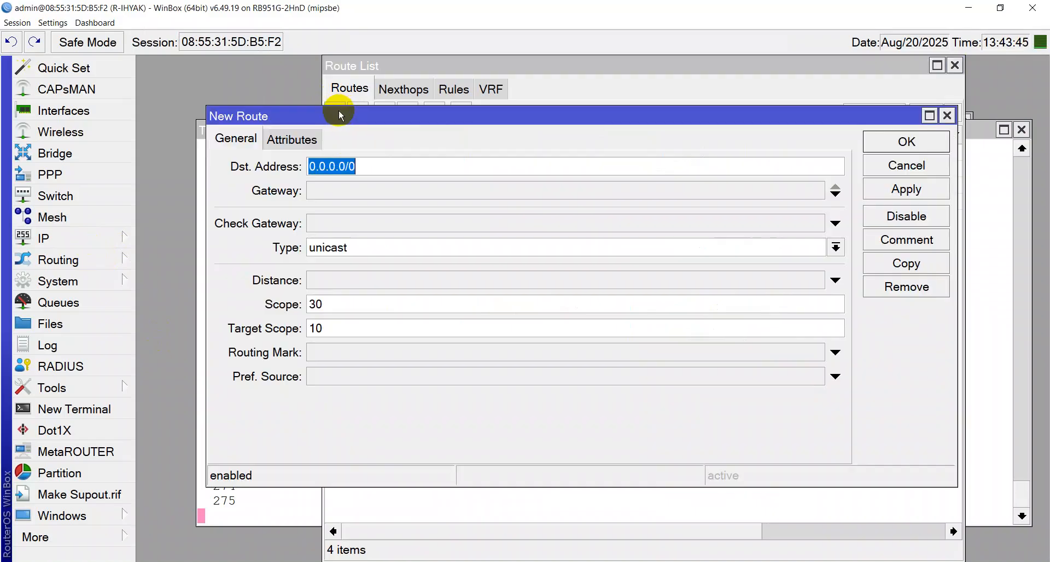
left_click(346, 193)
type("172.16.50.1")
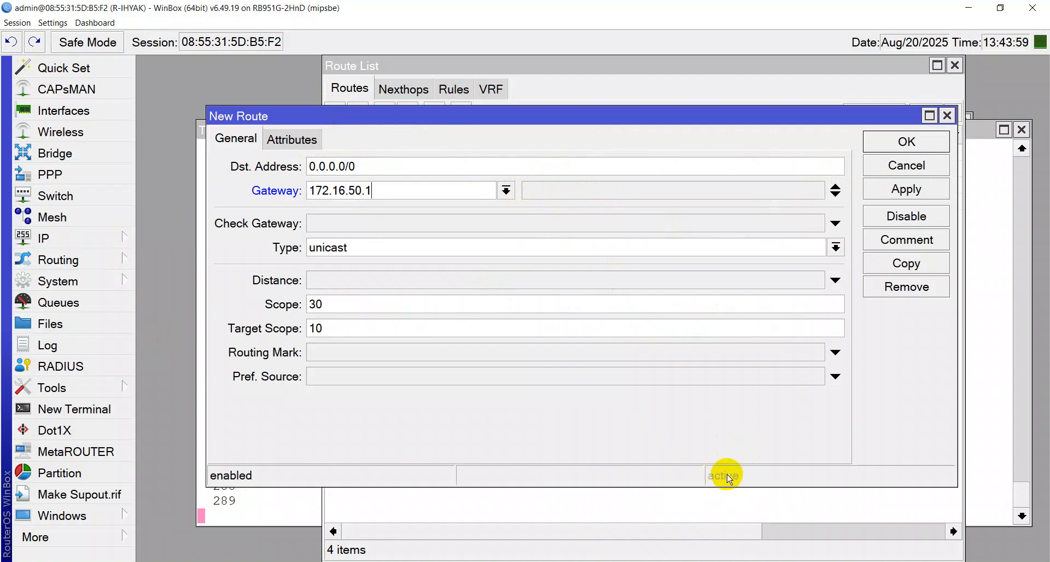
left_click(883, 194)
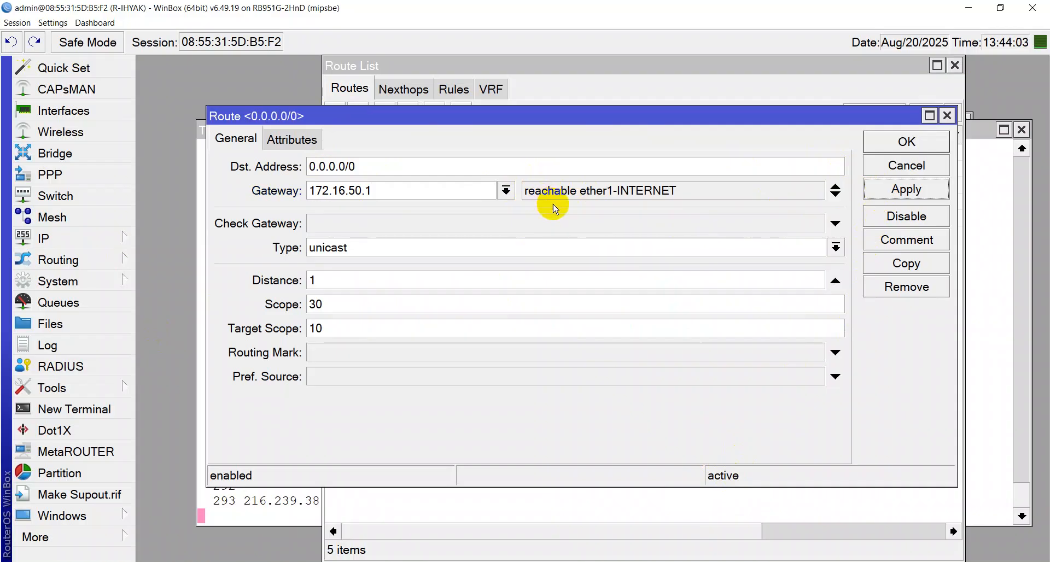
left_click(882, 143)
left_click(955, 65)
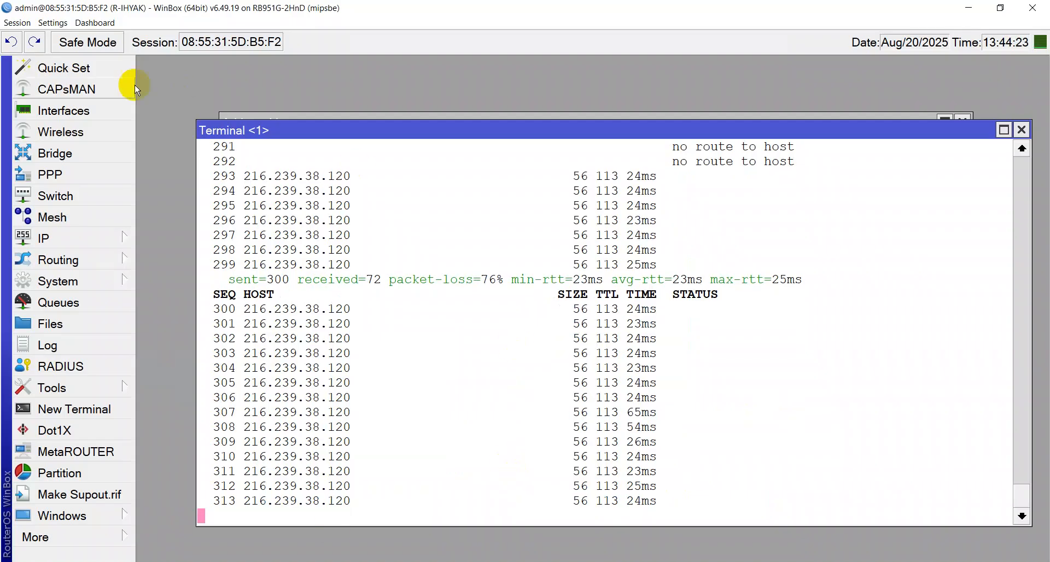
Disable the INTERNET address 172.16.50.254 in the IP Address List
left_click(86, 237)
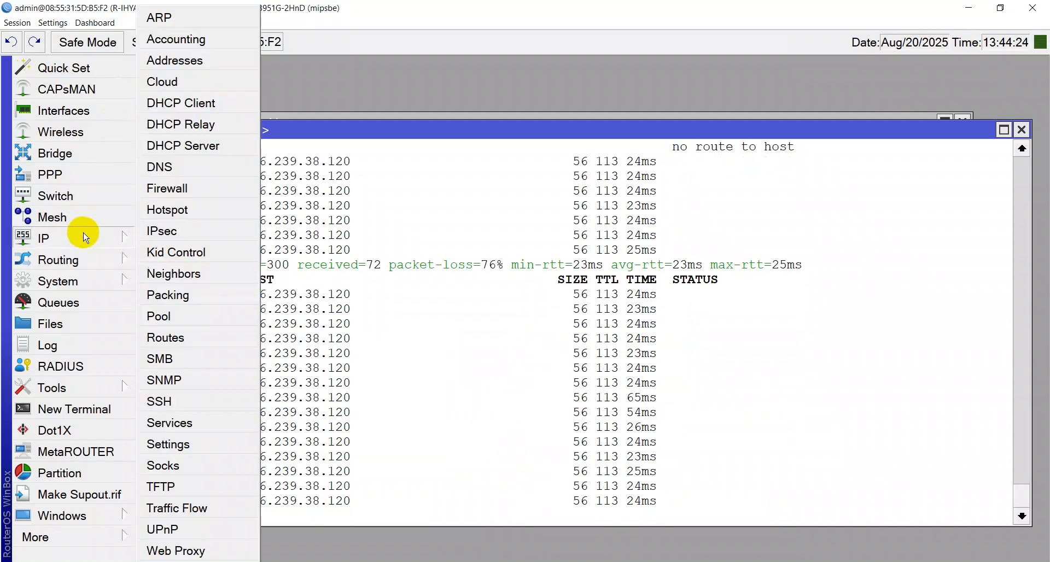
left_click(200, 61)
left_click_drag(393, 125, 675, 125)
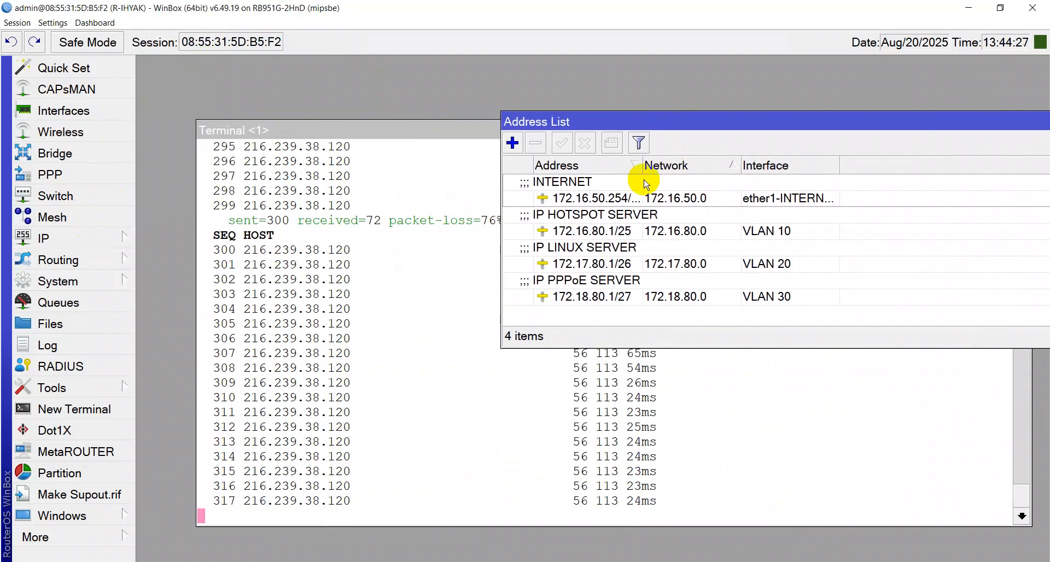
left_click(632, 197)
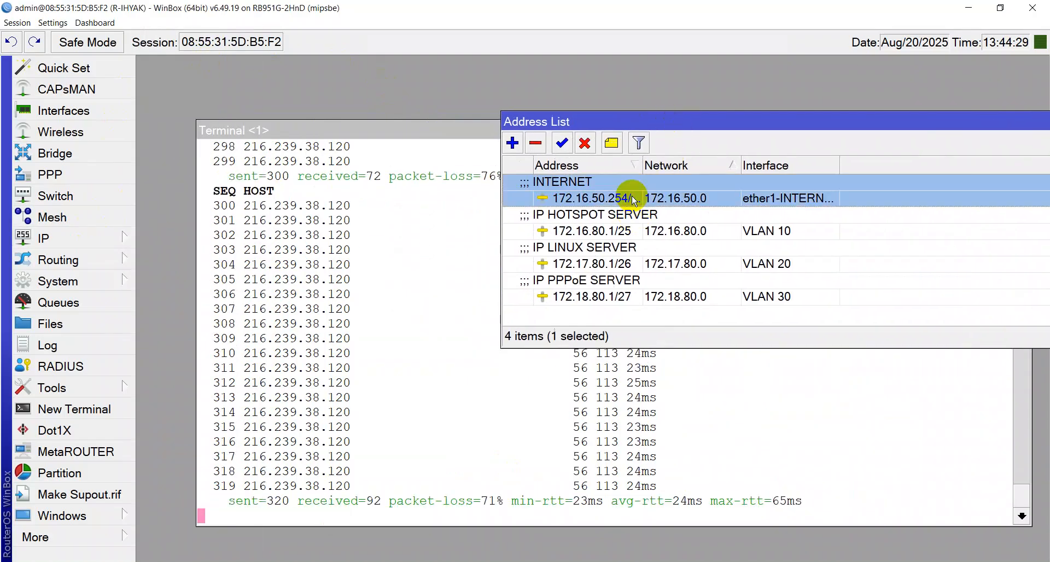
left_click(583, 144)
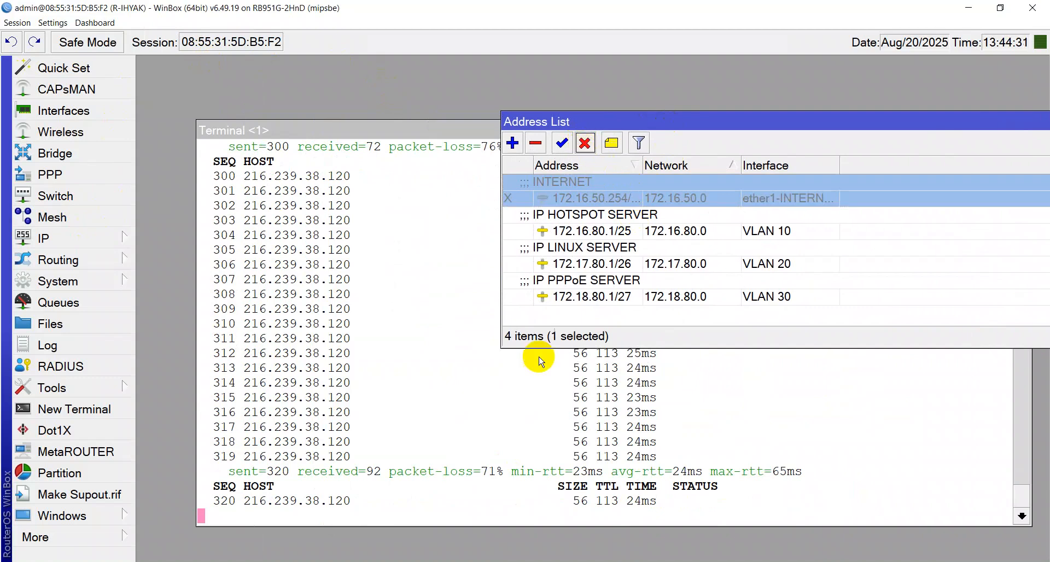
Check that the router's terminal ping and the PC's ping to 8.8.4.4 now fail
left_click(518, 414)
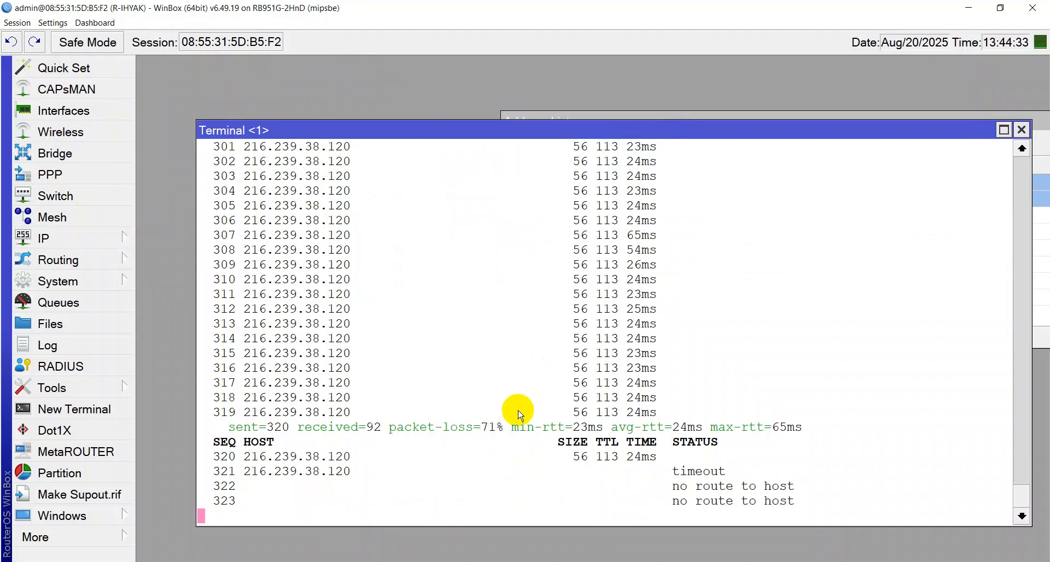
left_click(690, 561)
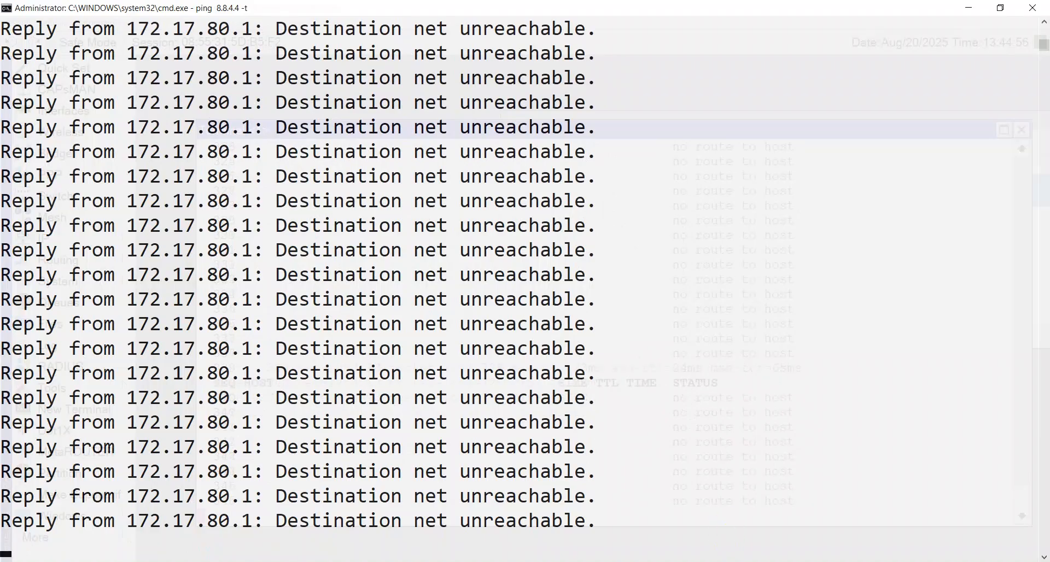
key("alt+Tab")
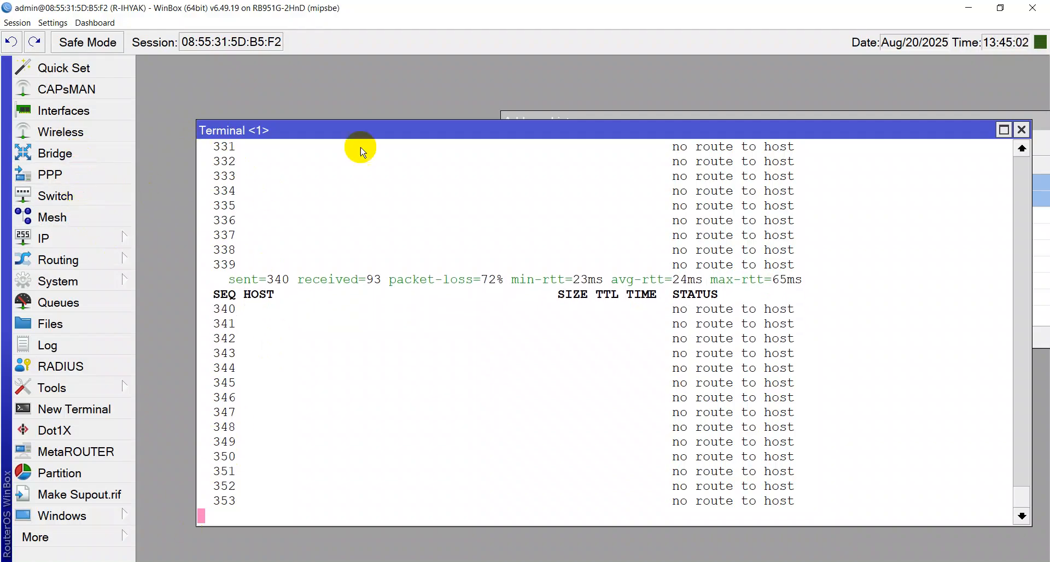
Re-enable the INTERNET address 172.16.50.254 in the Address List
left_click_drag(418, 129, 467, 291)
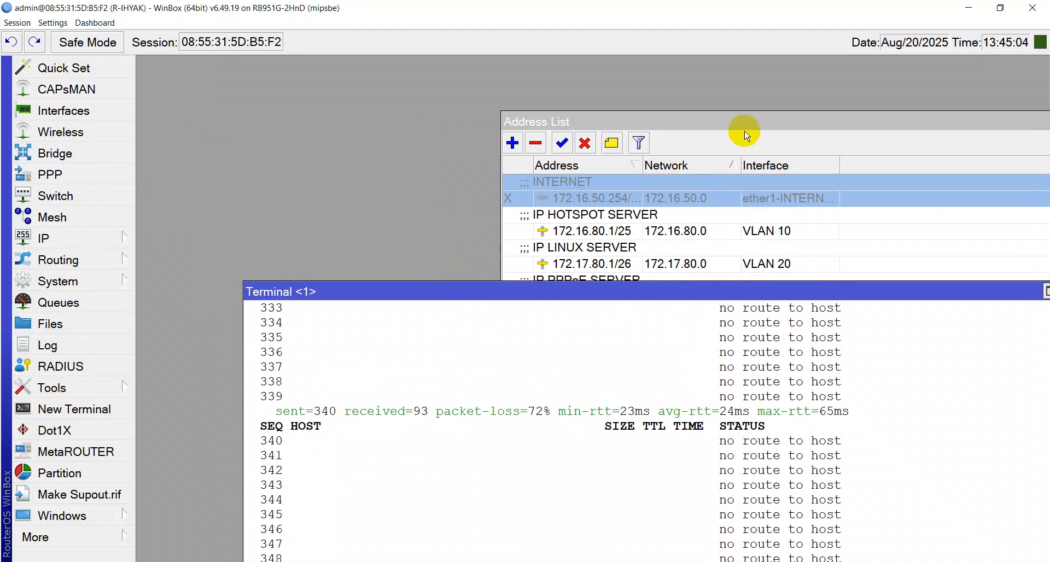
left_click(581, 112)
left_click_drag(584, 113, 392, 77)
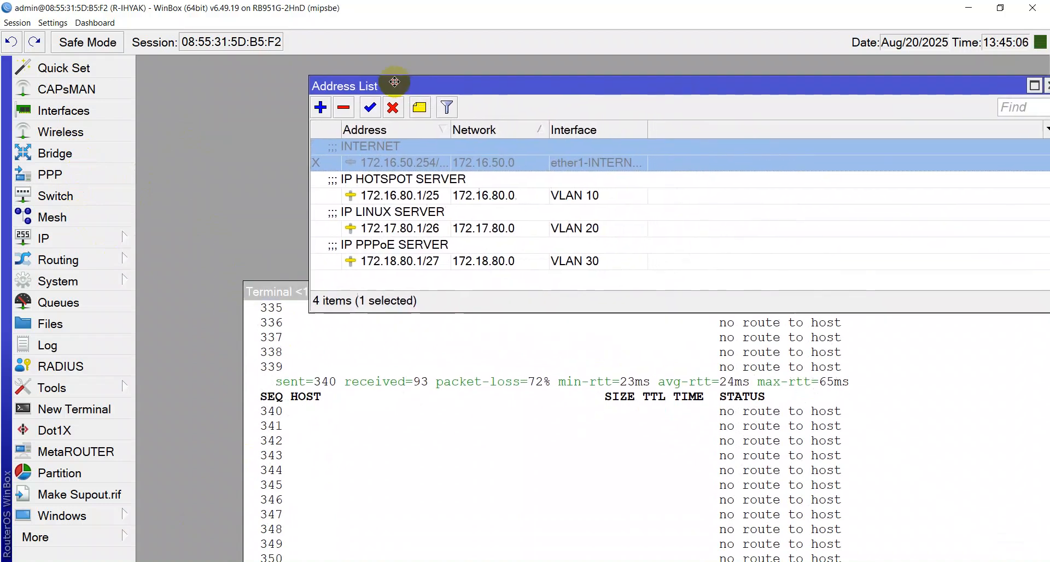
left_click(371, 108)
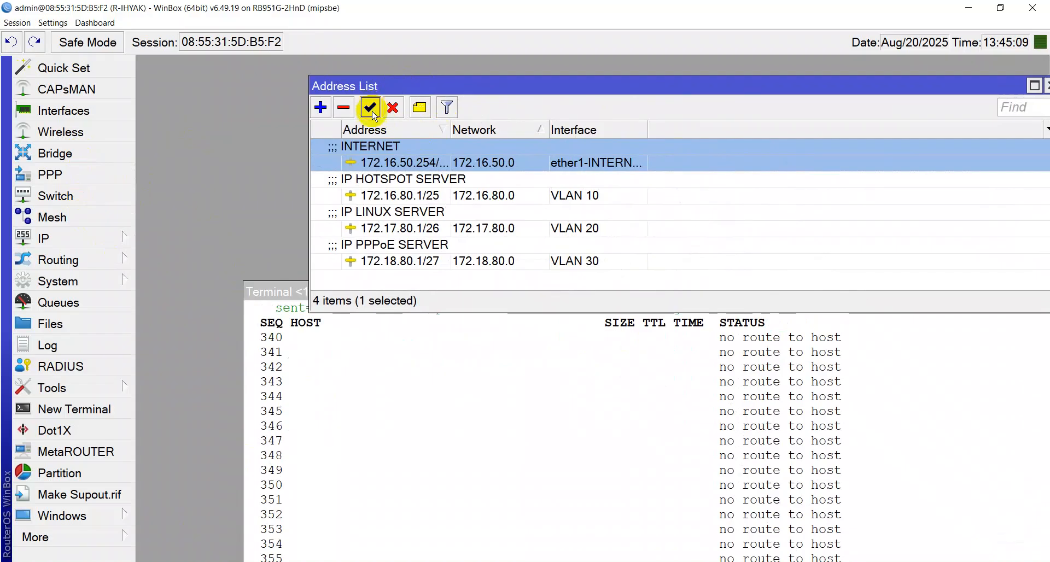
Confirm the pings reply again, then close the Terminal and Address List windows
left_click(695, 472)
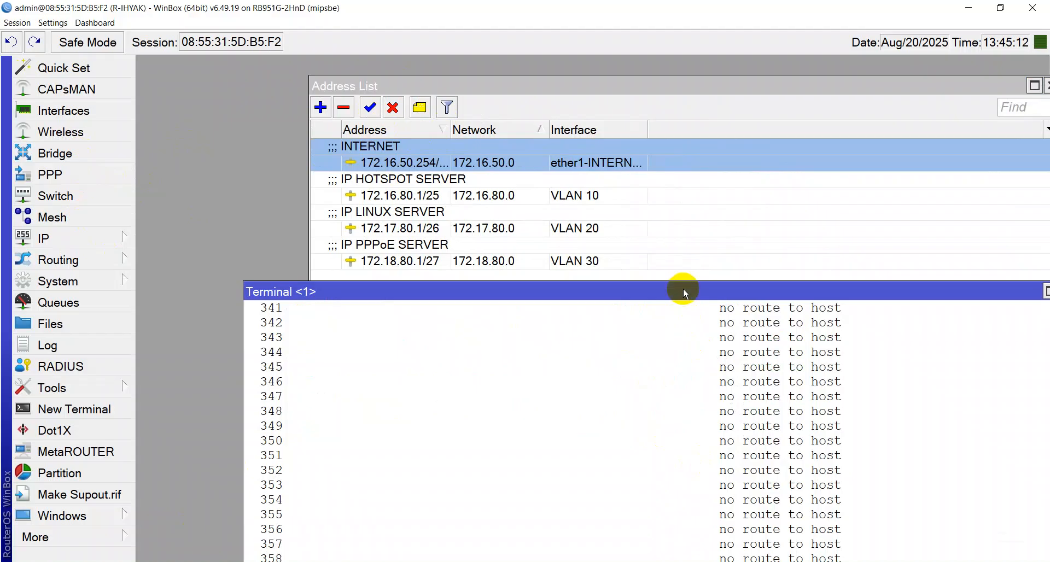
double_click(684, 291)
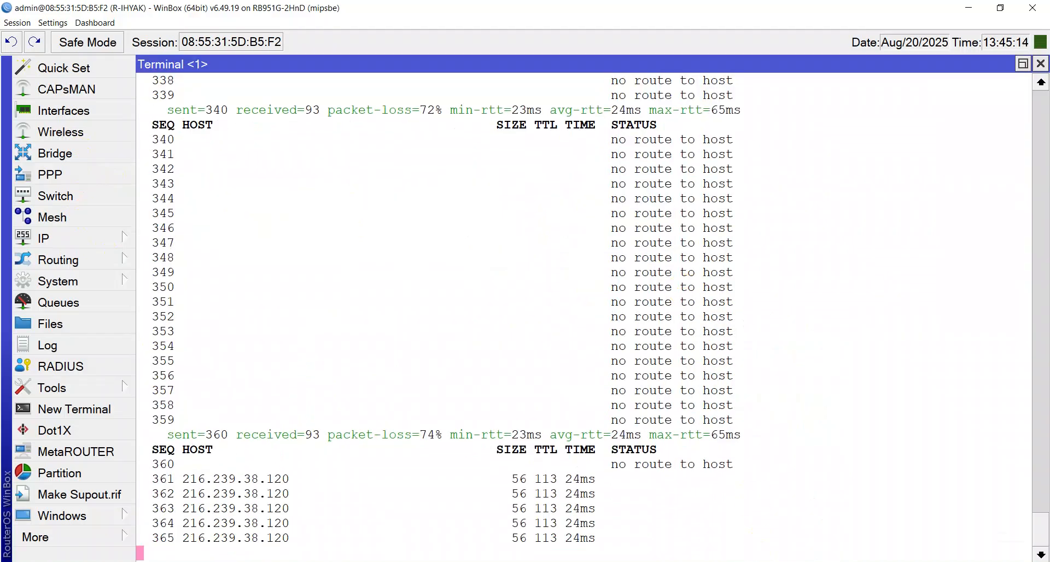
key("alt+Tab")
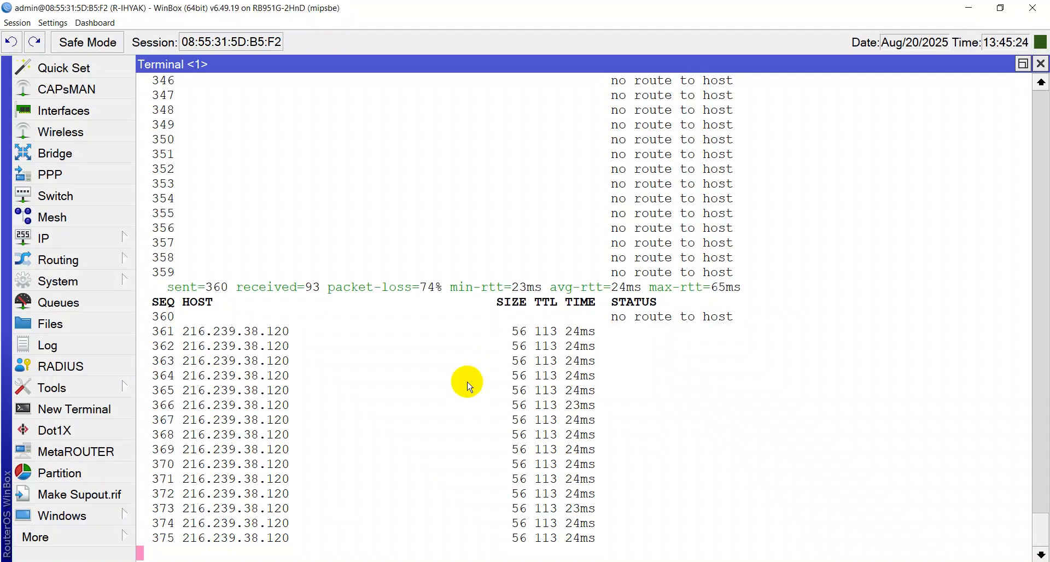
left_click(1043, 65)
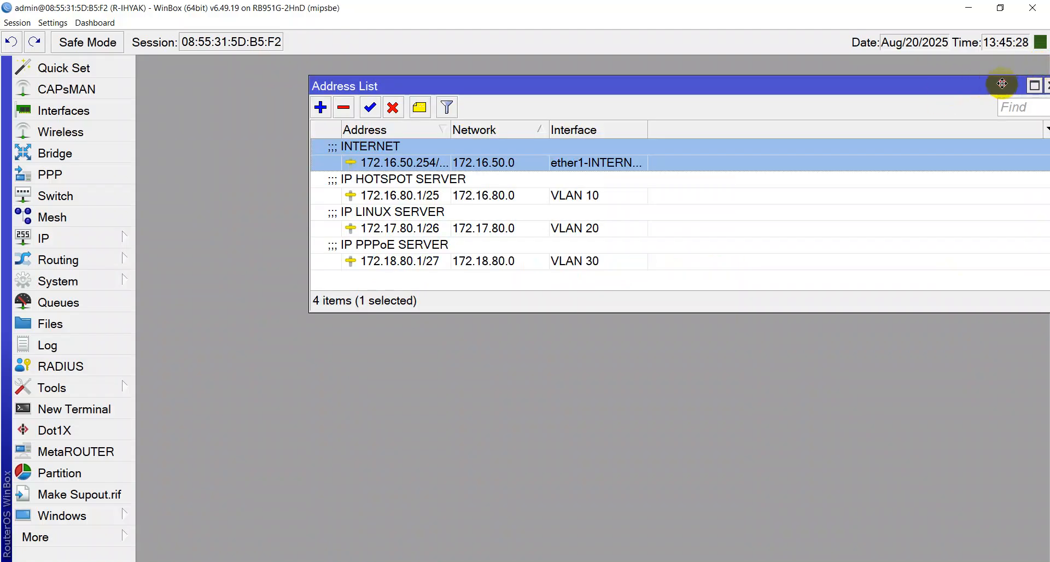
left_click_drag(1001, 85, 822, 105)
left_click(872, 105)
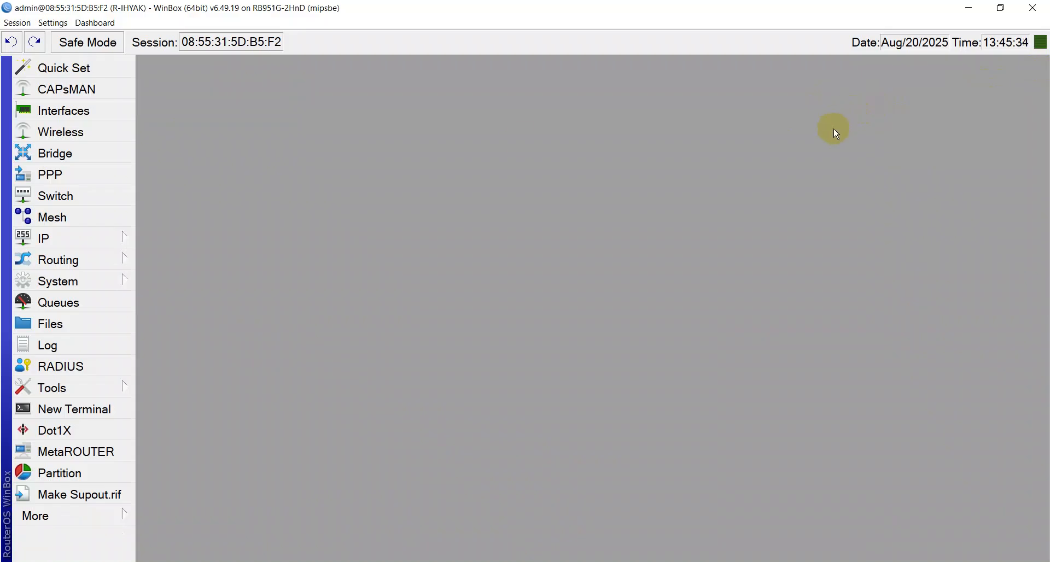
Add a new profile under PPP > Profiles and enter the name PAKET 3 MB
left_click(75, 180)
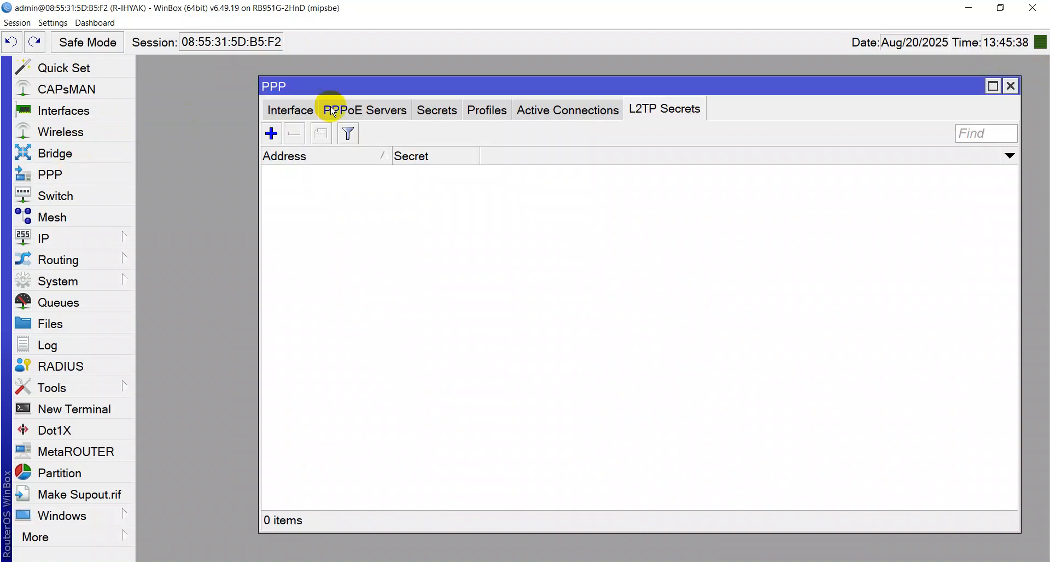
left_click(487, 114)
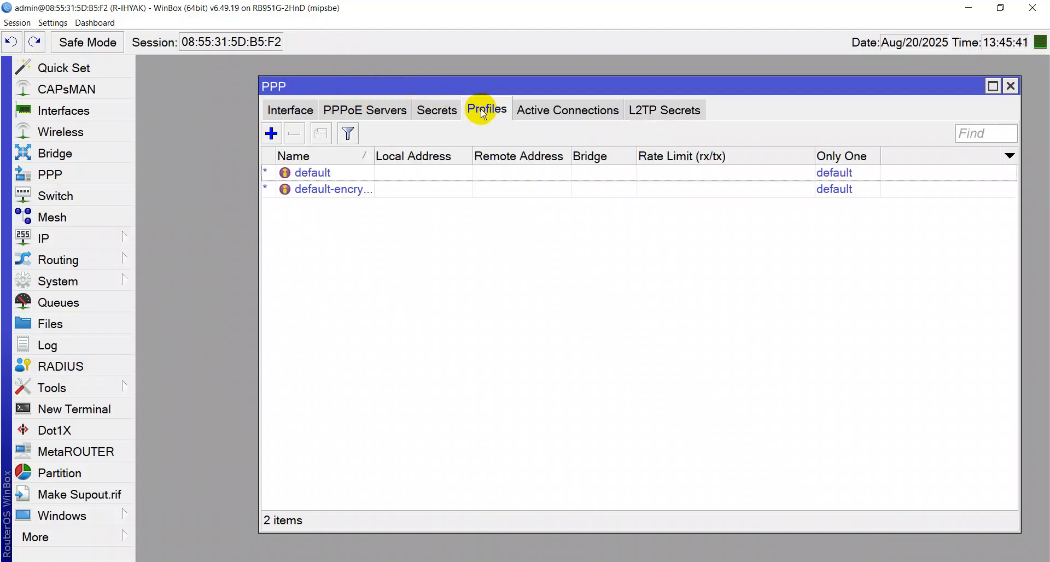
left_click(270, 135)
left_click(433, 91)
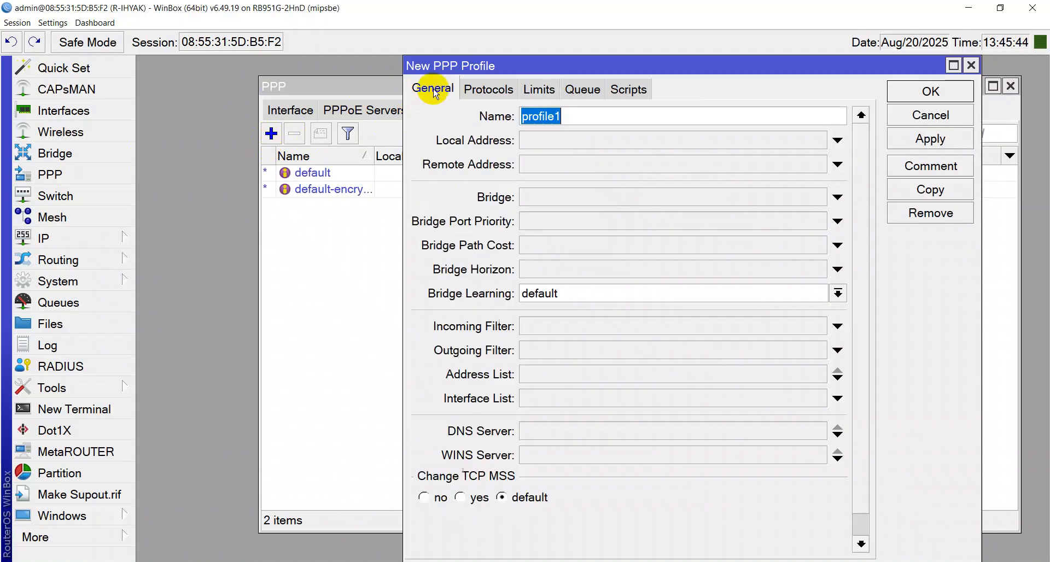
key("Caps_Lock")
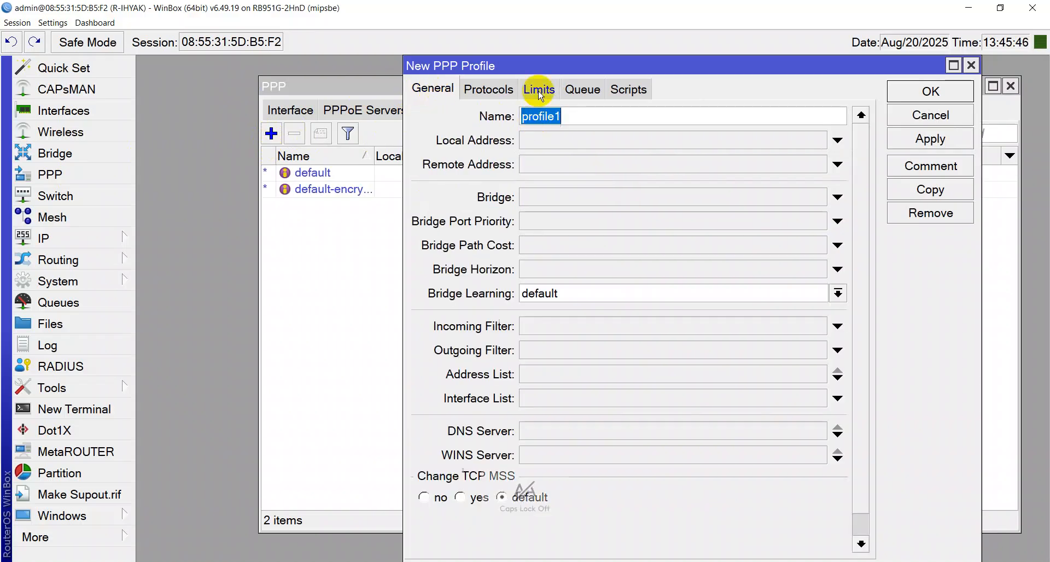
type("pa")
key("BackSpace")
key("BackSpace")
key("BackSpace")
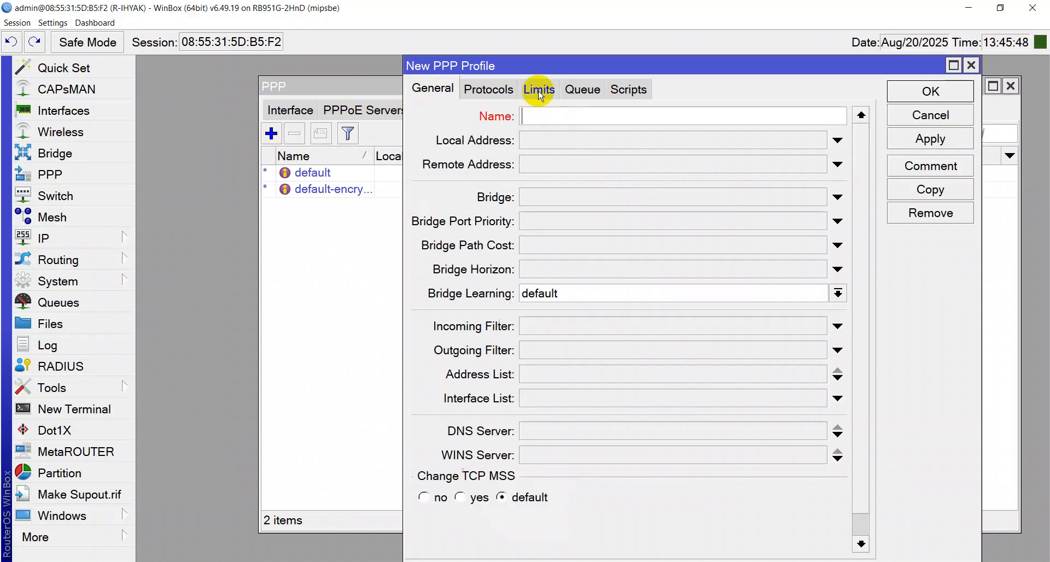
key("Caps_Lock")
type("PAKET")
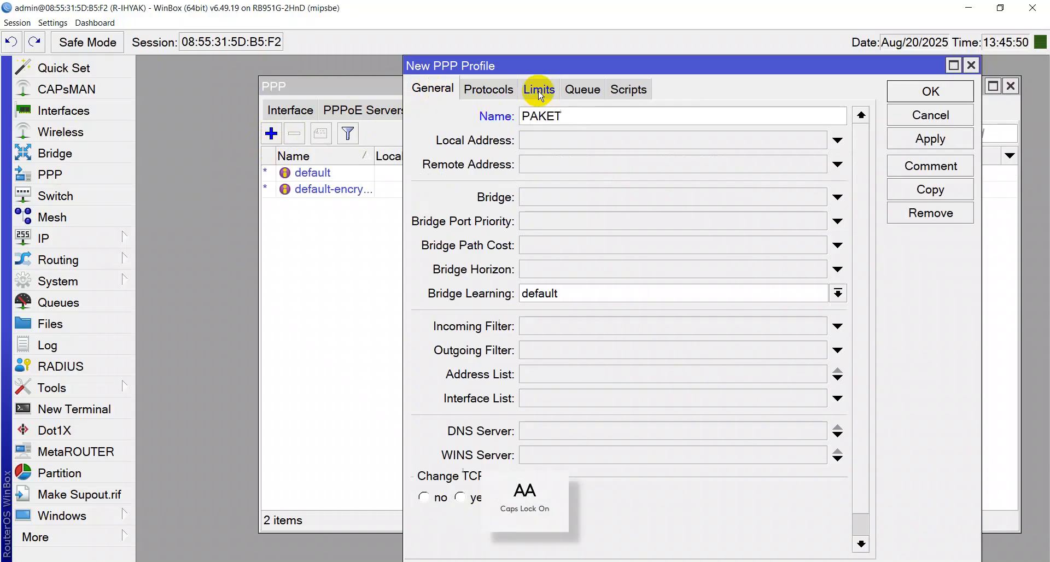
type("MB")
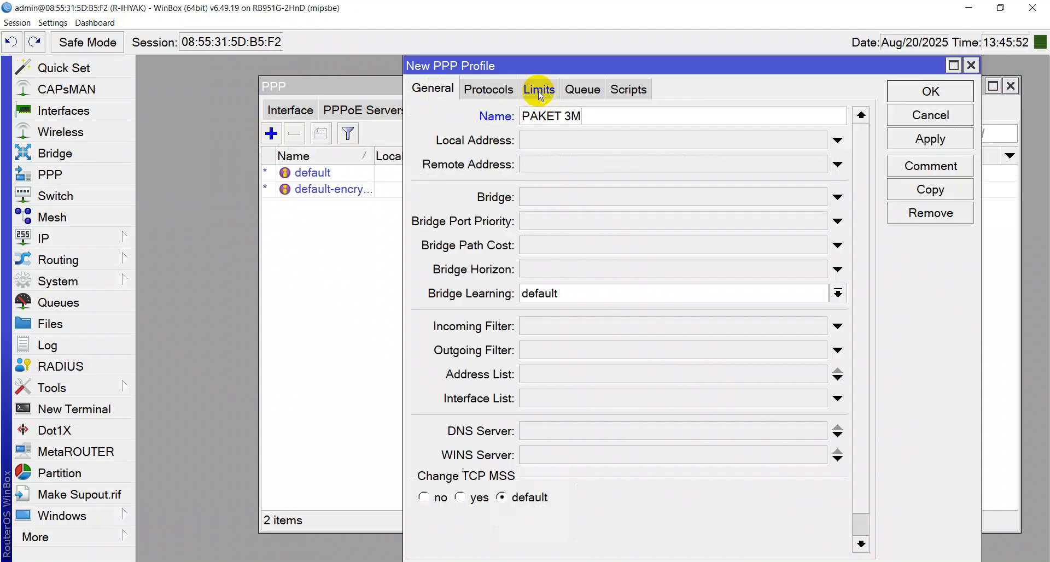
key("Left")
key("Left")
Run the Fast.com speed test from Chrome's TEST BANDWIDTH bookmarks, getting 78 Mbps
left_click(246, 561)
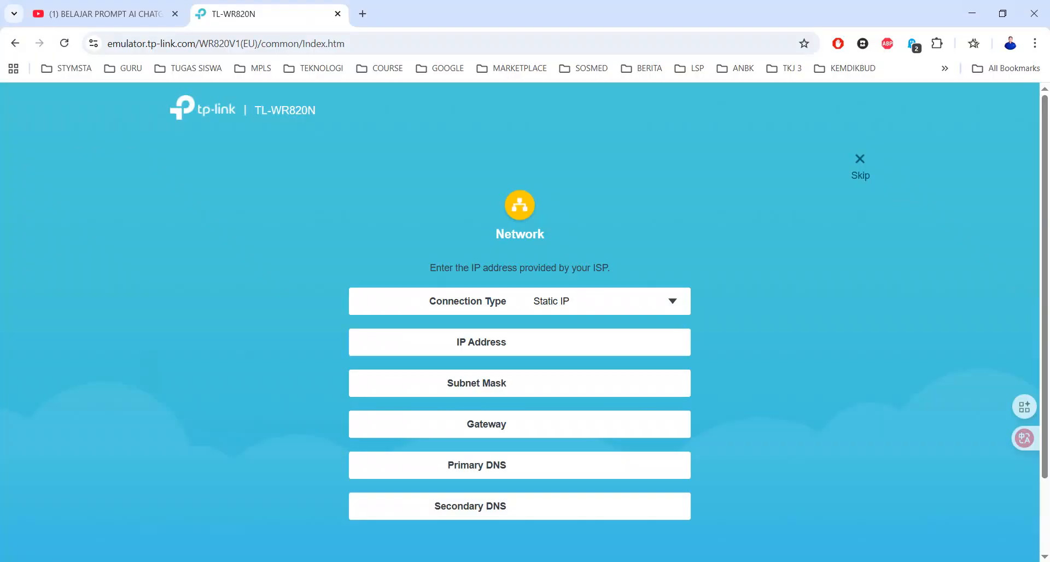
left_click(317, 68)
mouse_move(344, 111)
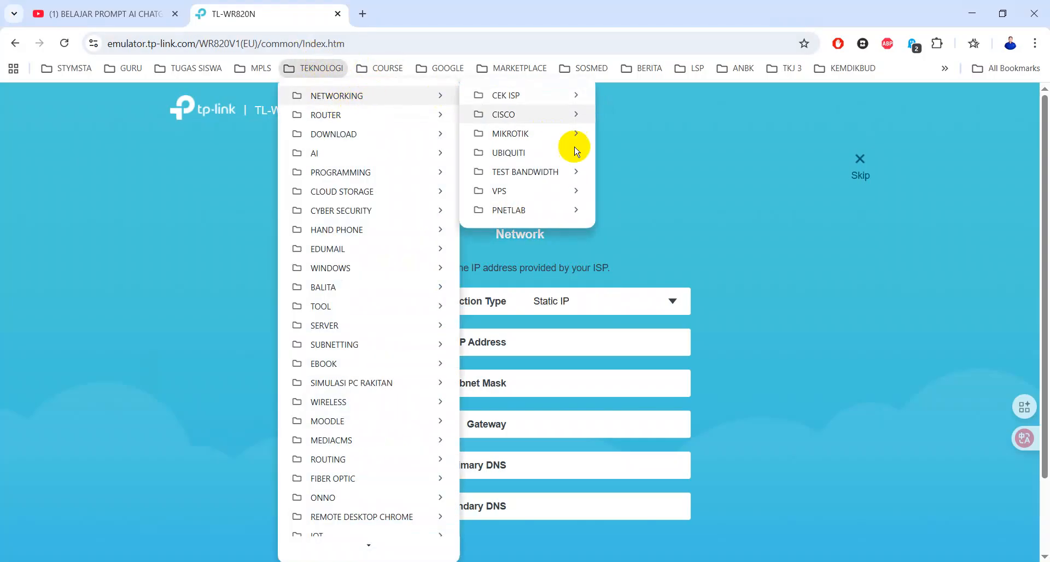
mouse_move(564, 173)
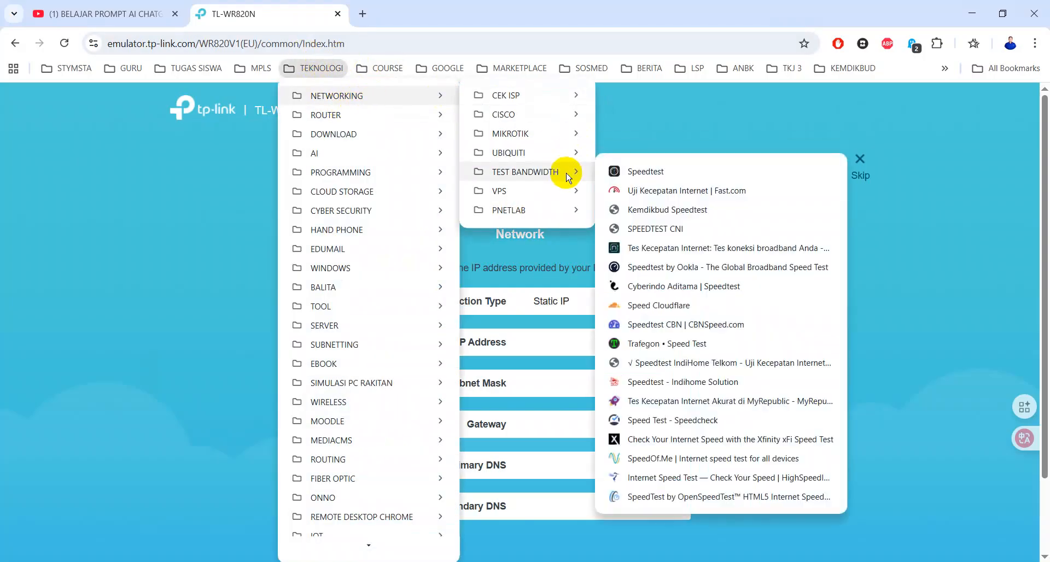
left_click(661, 196)
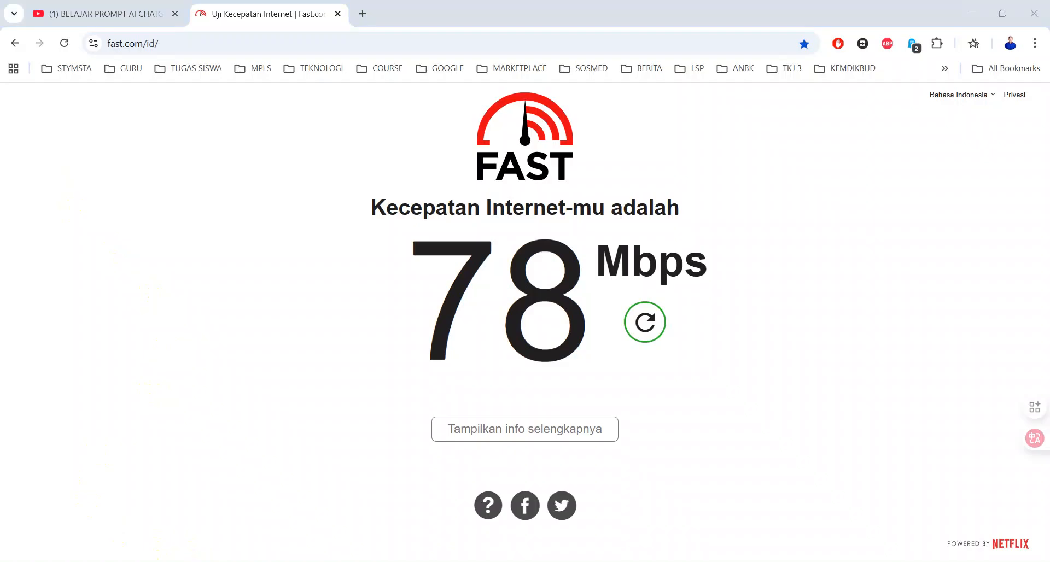
left_click(203, 560)
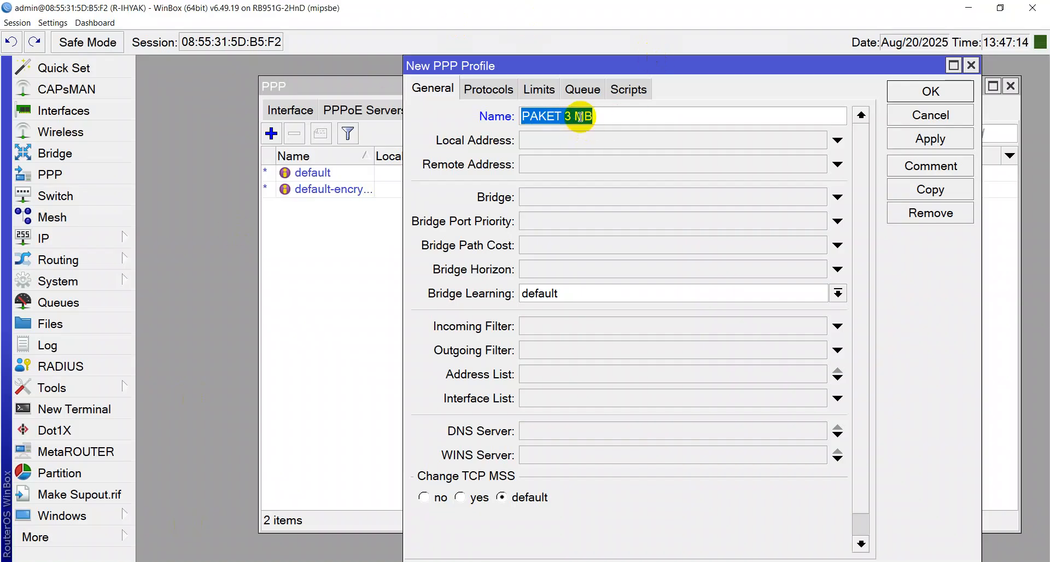
Set the profile's Local Address to 172.18.80.1, checking the VLAN 30 address in IP Addresses
left_click(555, 141)
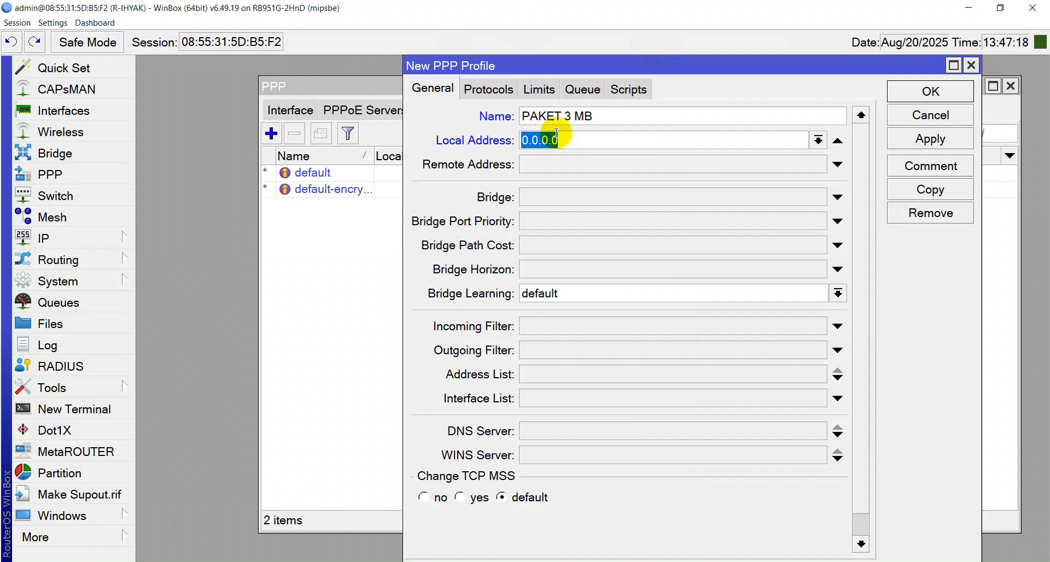
type("172")
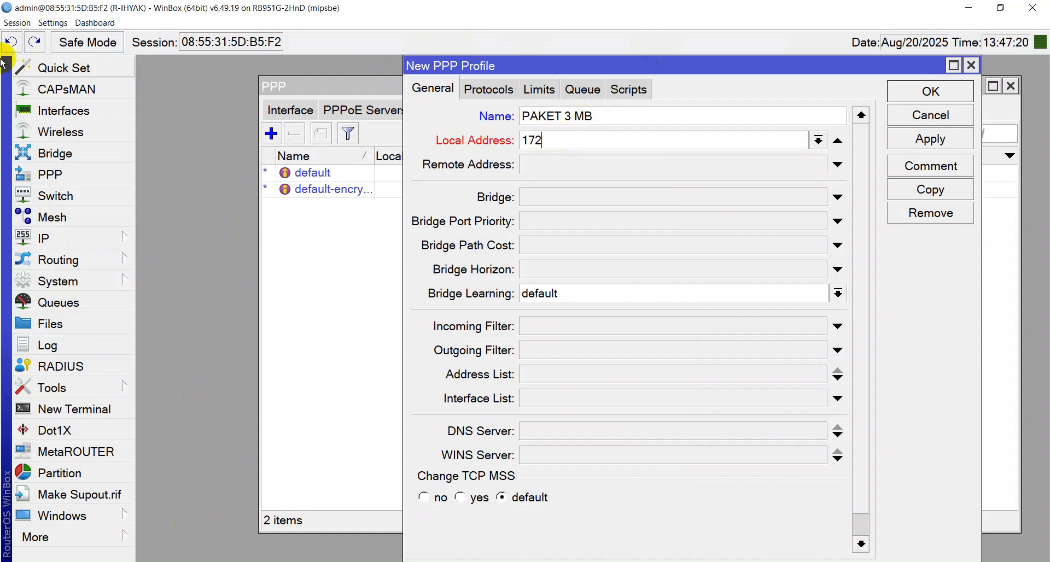
left_click(44, 239)
left_click(204, 74)
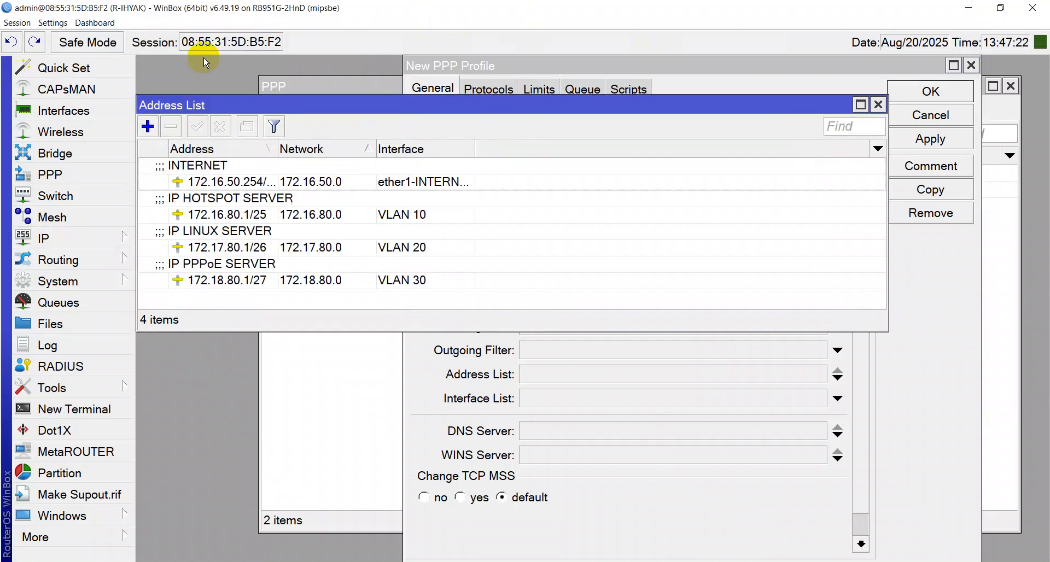
left_click(320, 281)
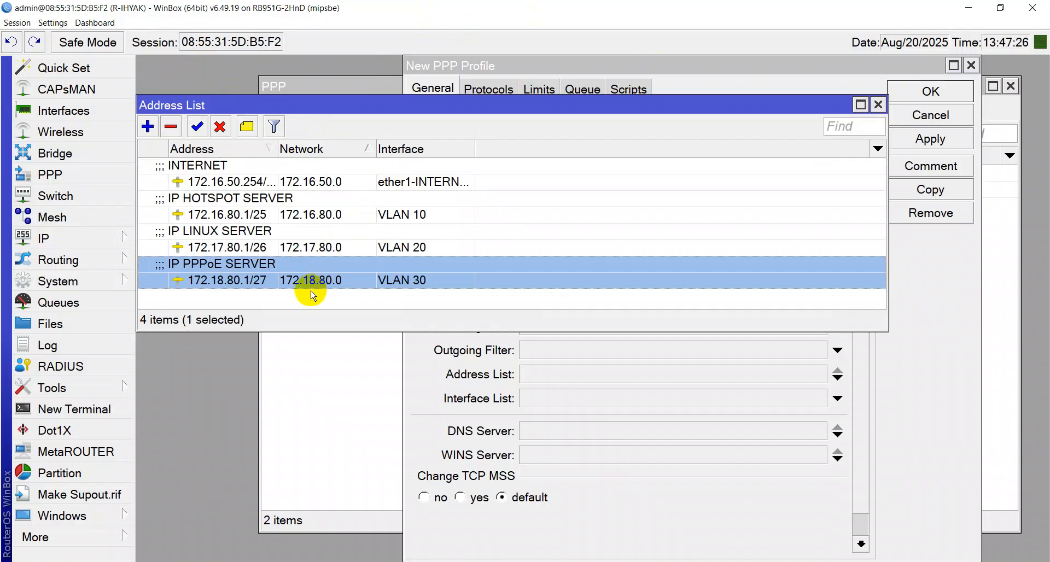
key("Escape")
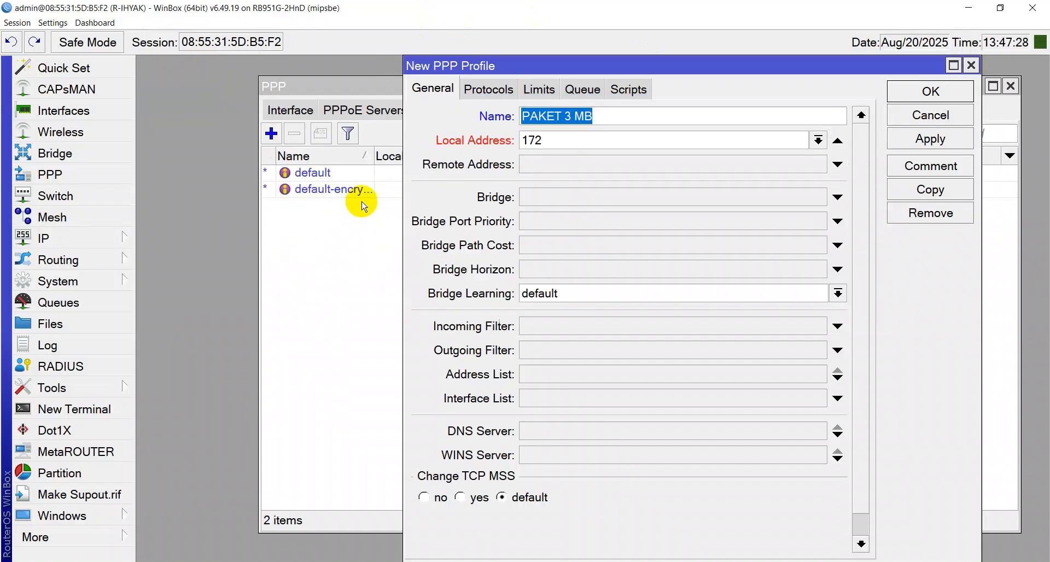
left_click(540, 141)
type(".1")
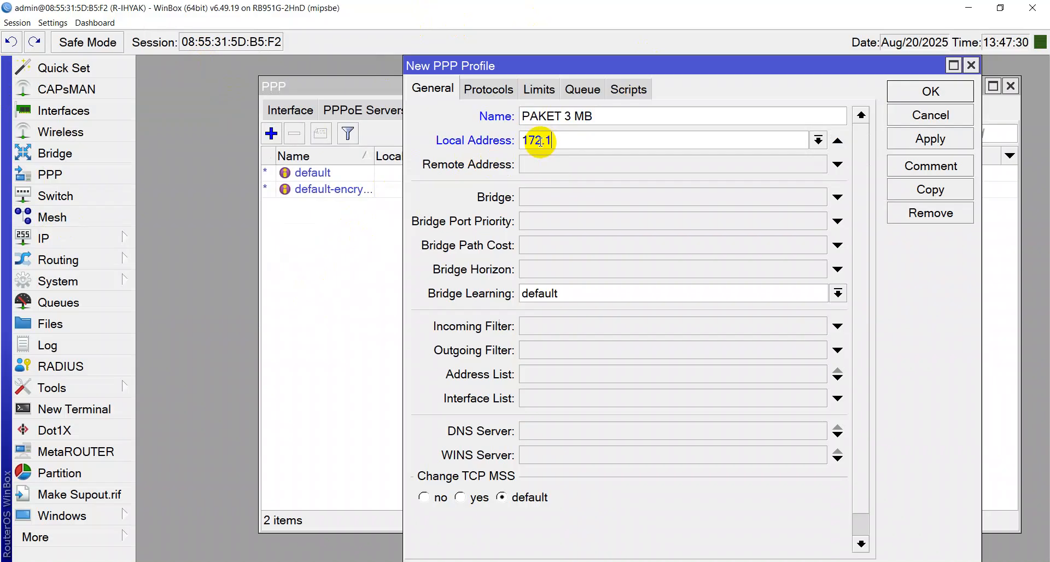
type("8.80.1")
Set Remote Address to pool-pppoe and Use Encryption to yes
left_click(584, 162)
left_click(820, 164)
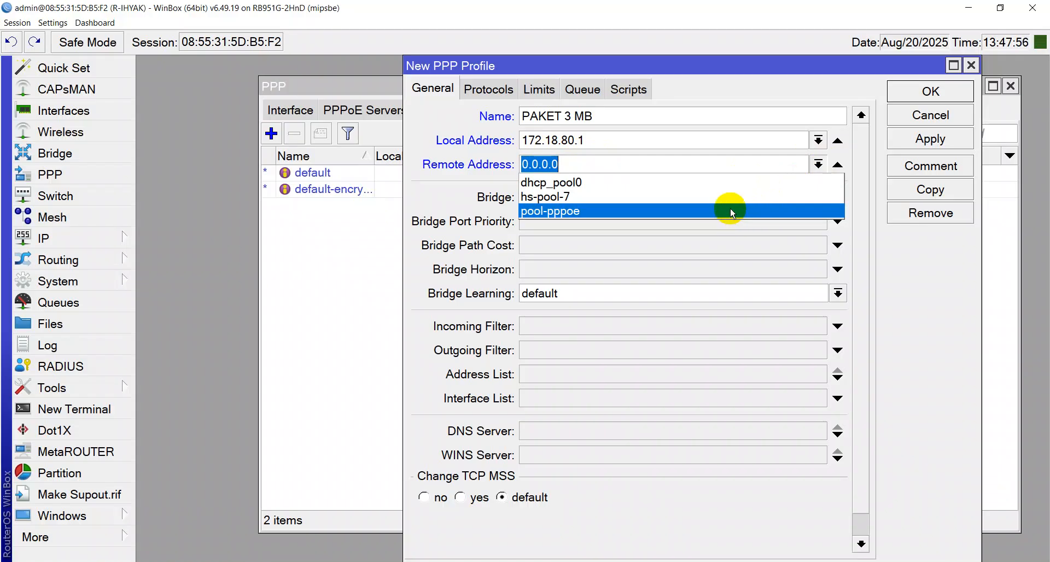
left_click(732, 212)
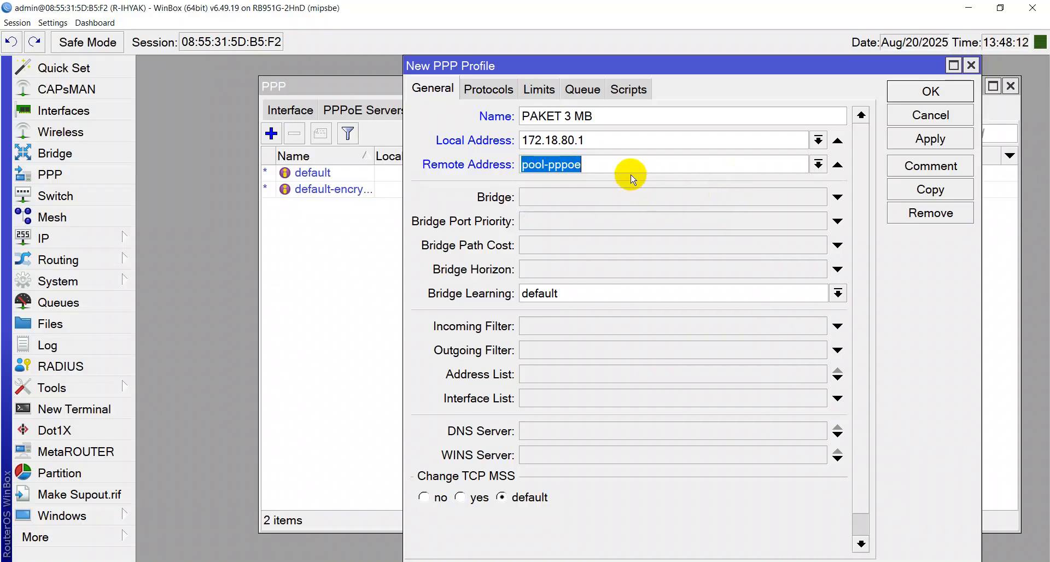
left_click(504, 92)
left_click(480, 225)
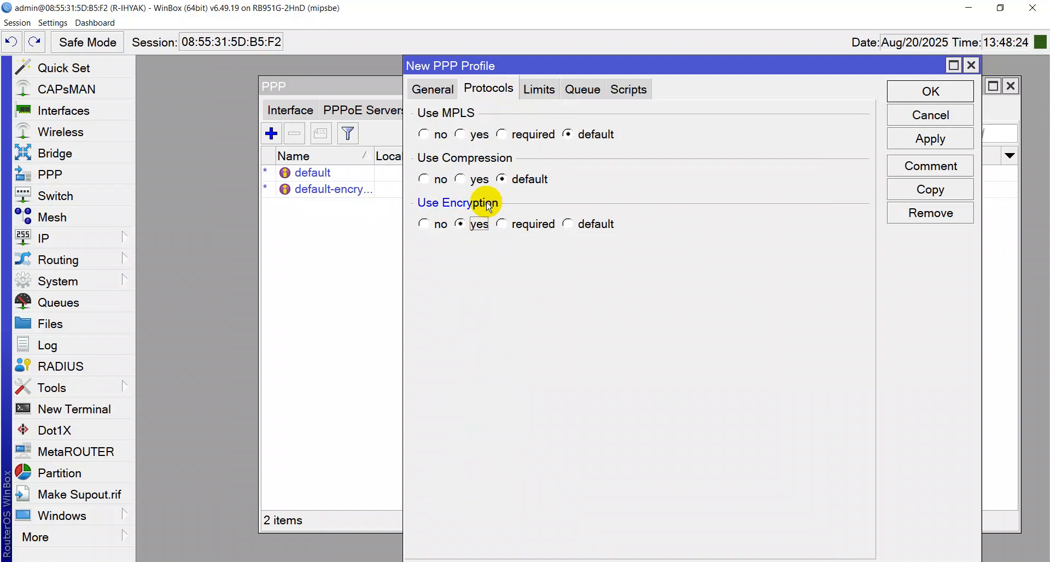
Set the profile's rate limit to 3M/3M and Only One to yes
left_click(539, 90)
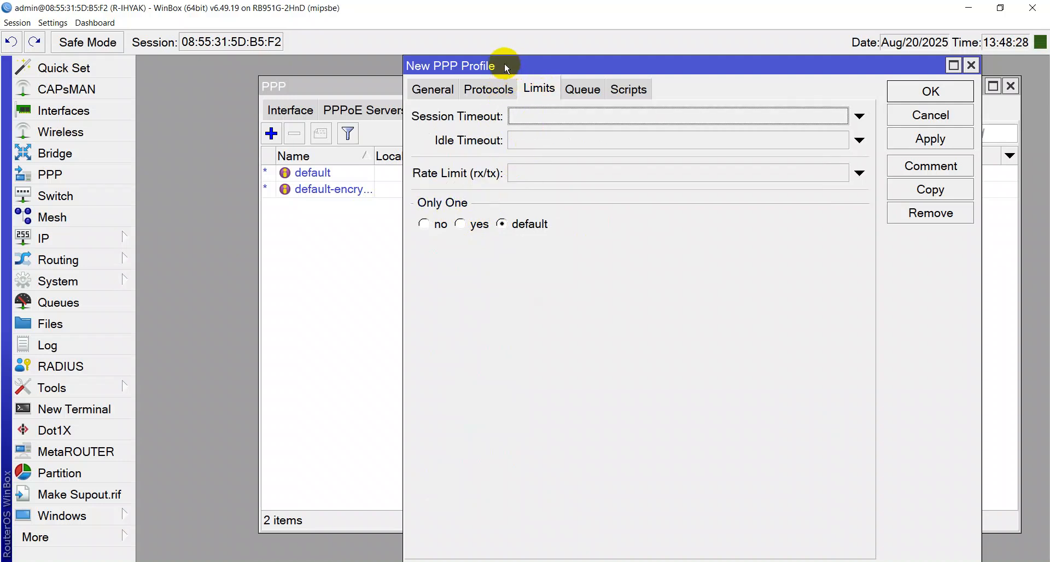
left_click(424, 87)
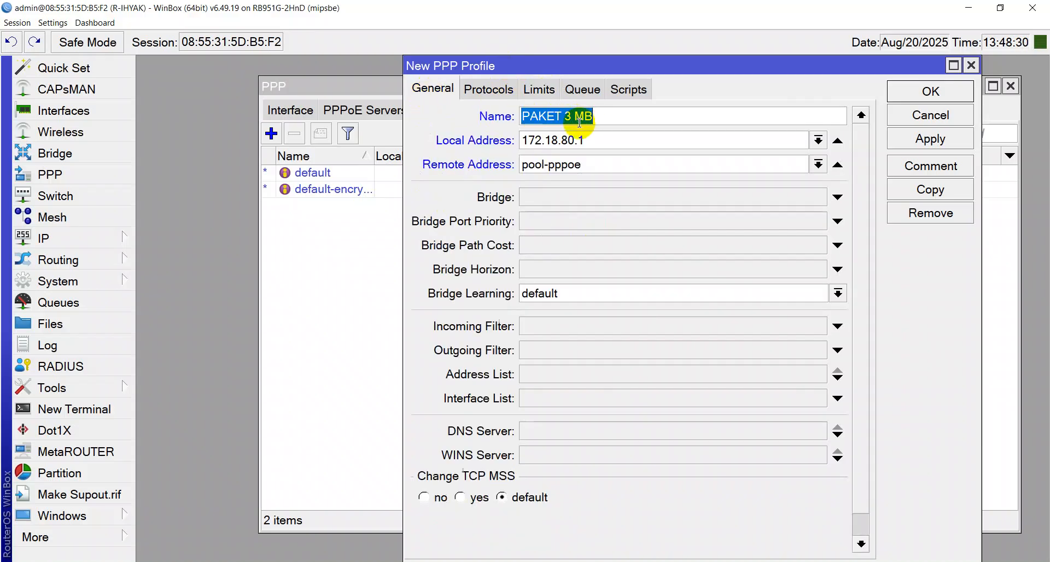
left_click(541, 88)
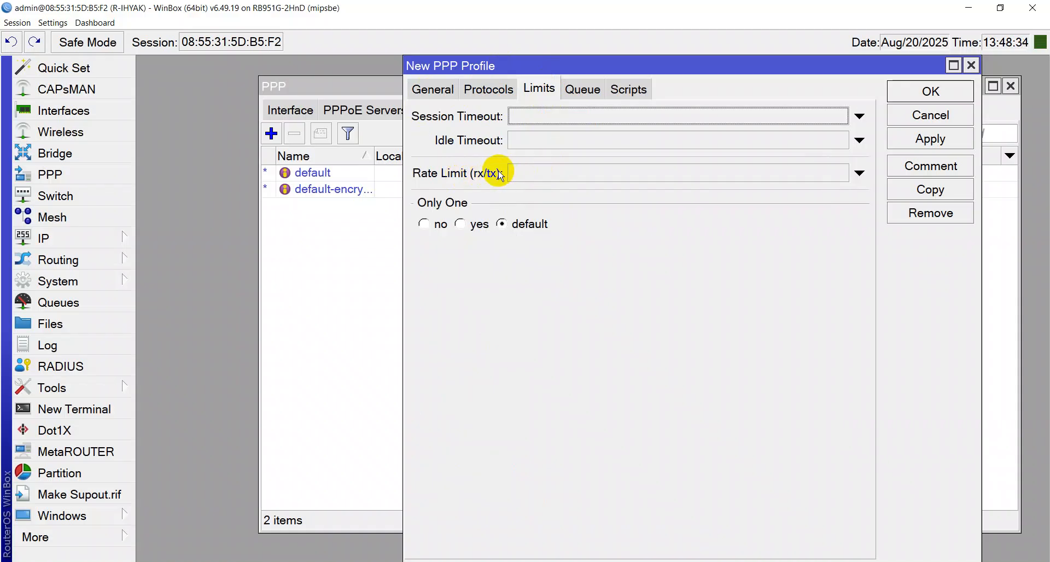
left_click(516, 174)
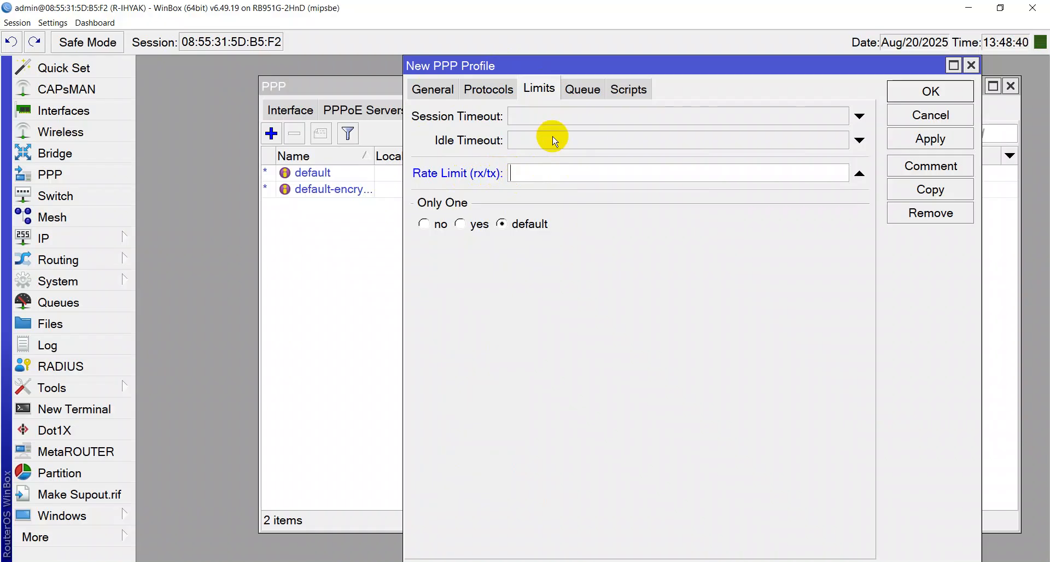
key("Caps_Lock")
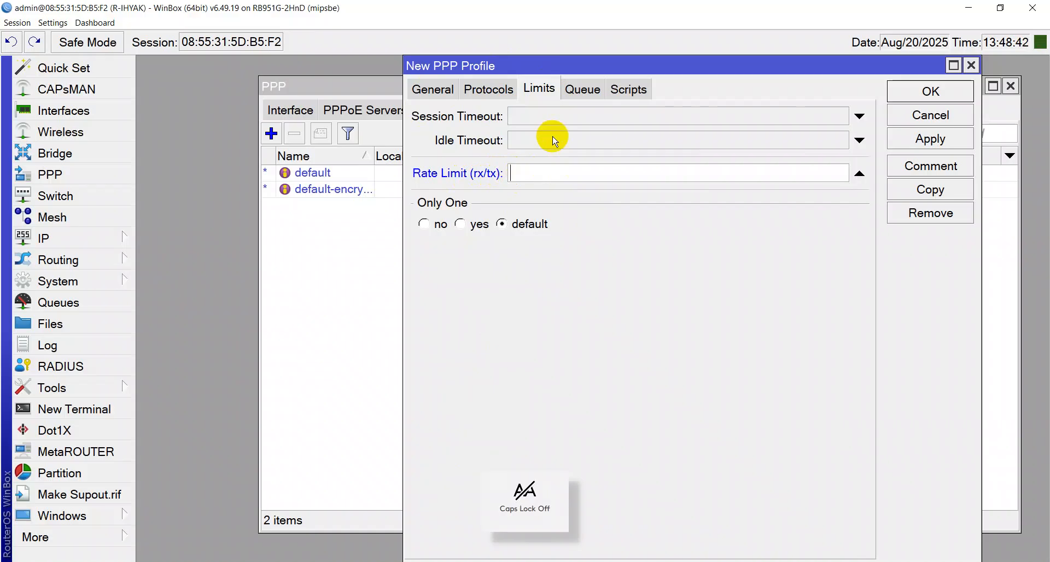
key("Caps_Lock")
type("3M/3M")
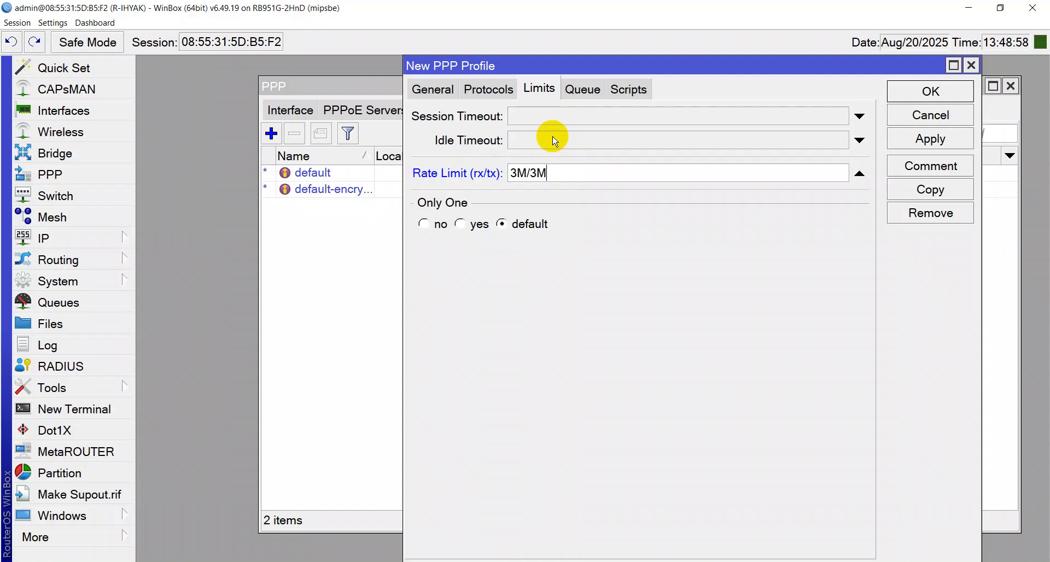
left_click(462, 226)
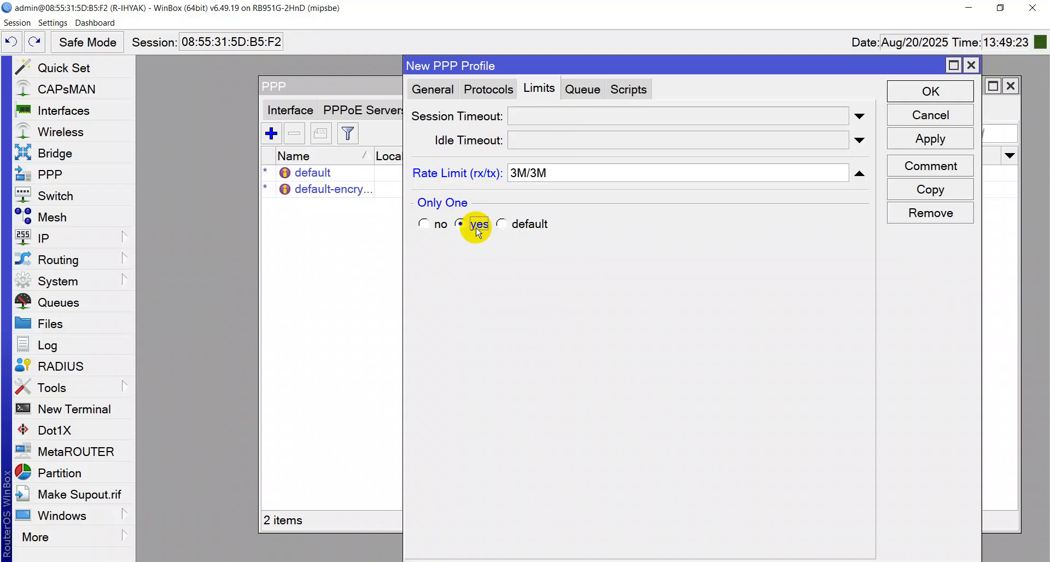
Apply the profile and give it the comment PAKET 3 MB
left_click(924, 136)
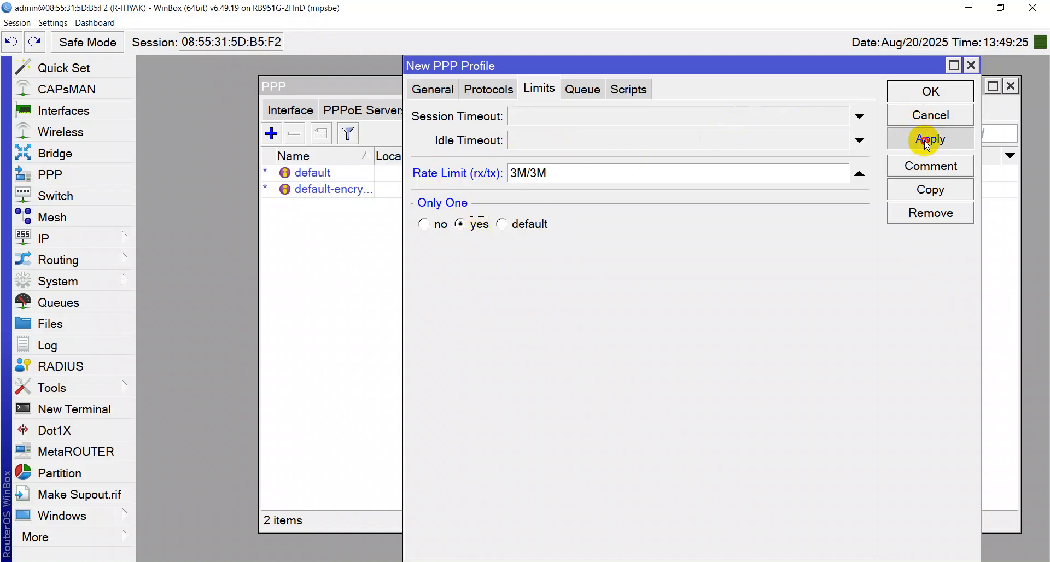
left_click(945, 174)
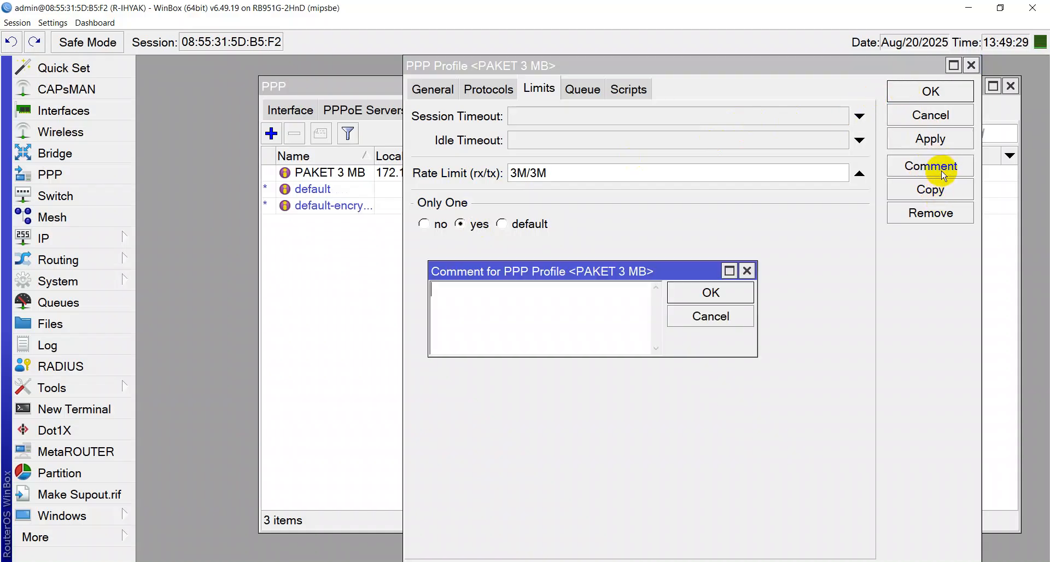
type("PAKET 3 MB")
left_click(941, 172)
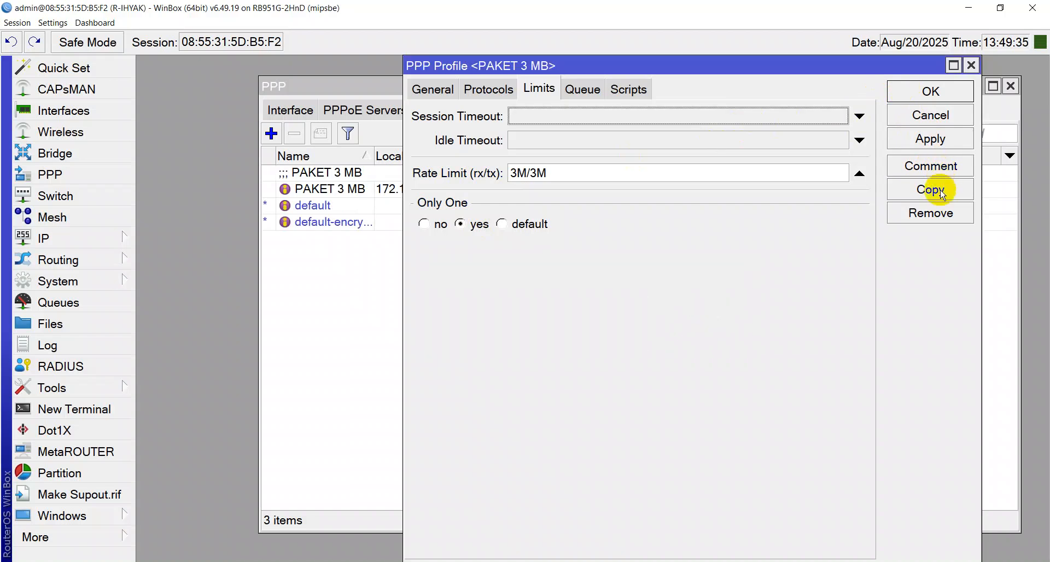
Copy the PAKET 3 MB profile and rename the copy to PAKET 6 MB
left_click(942, 193)
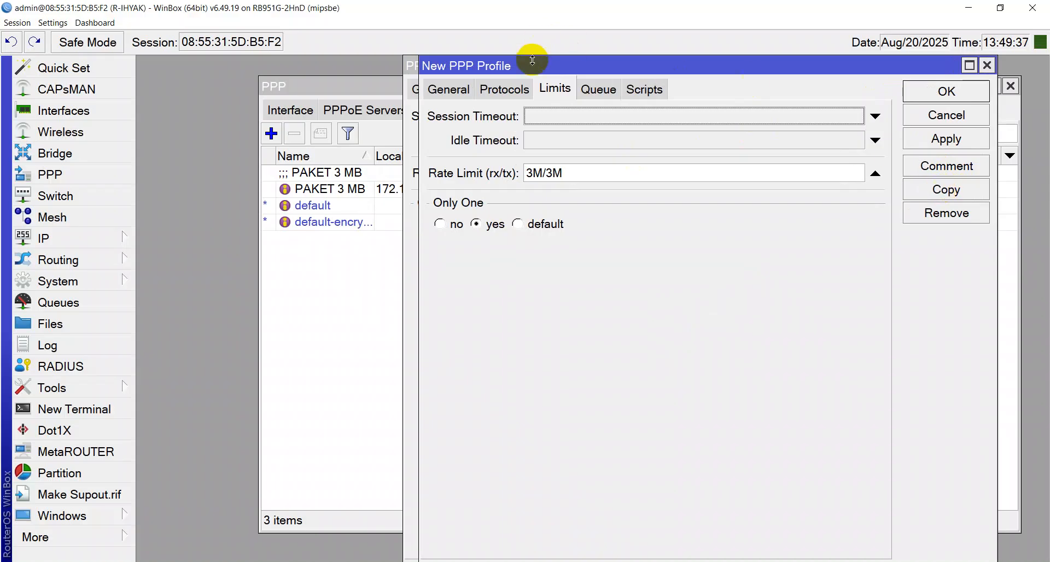
left_click_drag(532, 66, 604, 83)
left_click(522, 108)
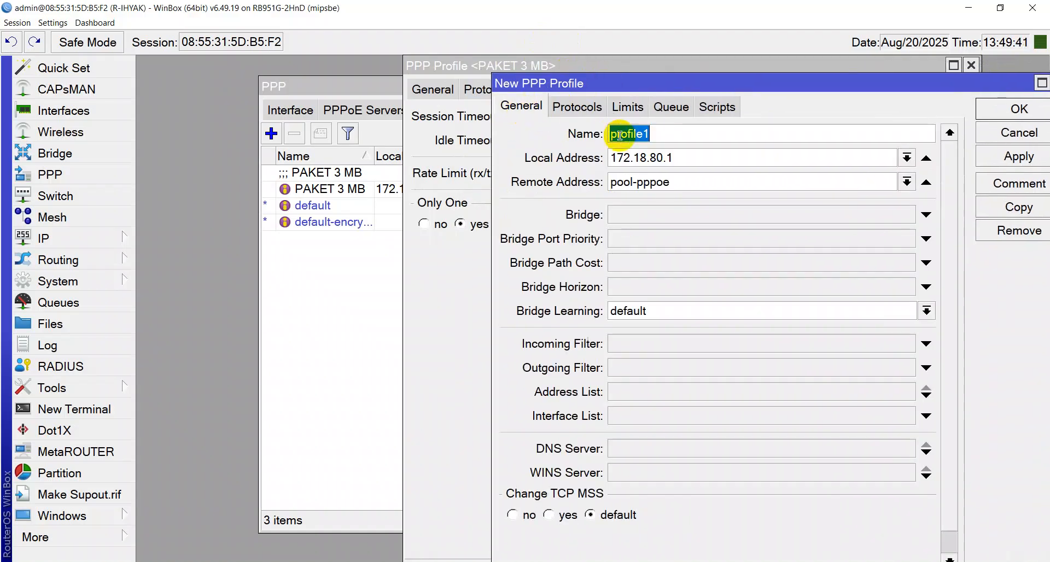
type("PAKET ")
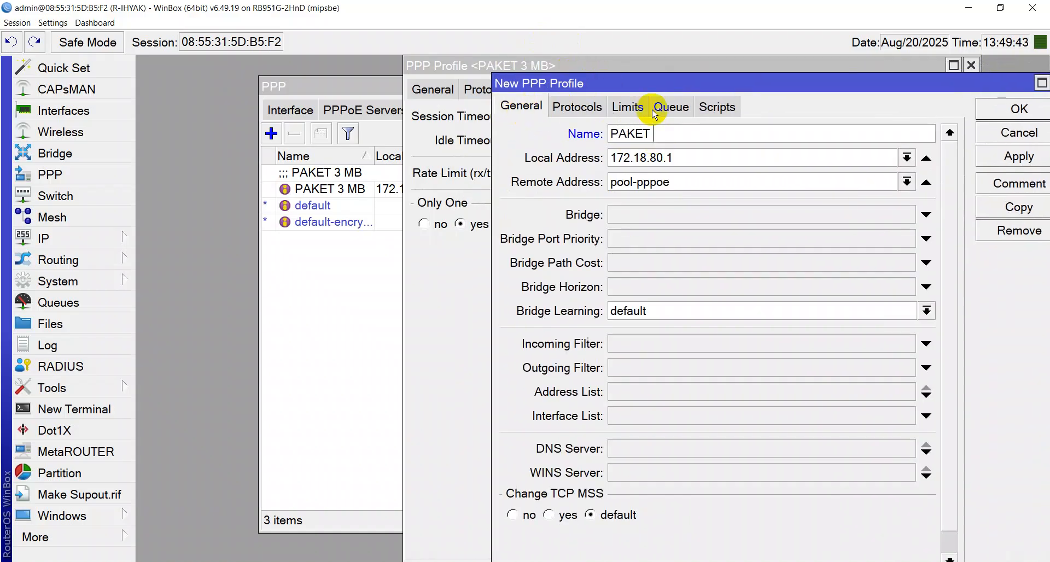
type("6MB")
key("Left")
key("Left")
Change the copied profile's rate limit to 6M/6M and apply it
left_click(579, 108)
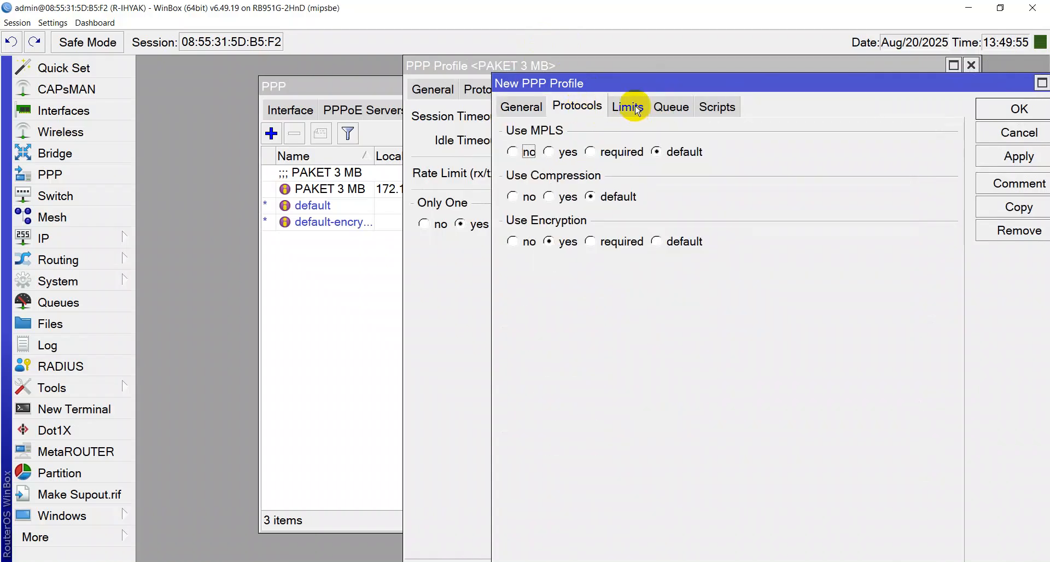
left_click(636, 108)
left_click(591, 107)
left_click(621, 108)
mouse_move(601, 190)
left_mouse_down()
mouse_move(577, 192)
mouse_move(620, 185)
left_mouse_up()
type("6M/")
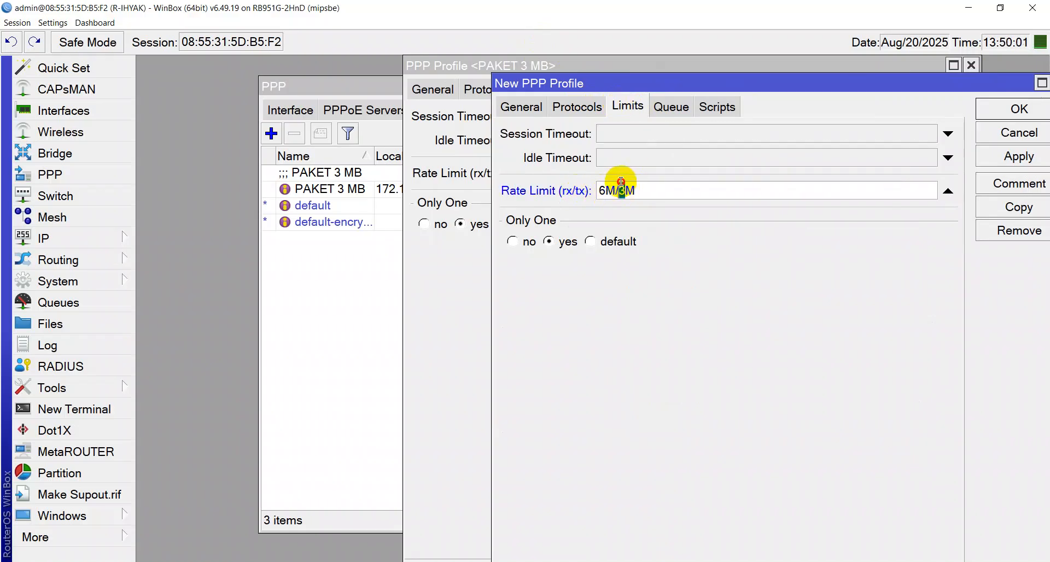
type("6")
left_click(994, 161)
Change the copy's comment to PAKET 6 MB and close both profile windows
left_click(990, 185)
left_click(474, 291)
key("BackSpace")
type("6 MB")
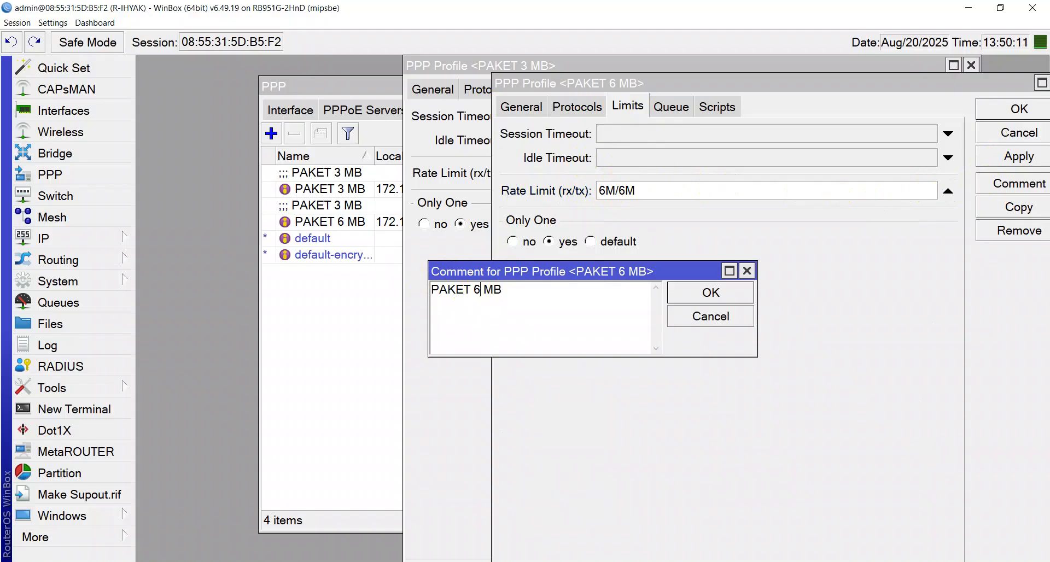
left_click(684, 293)
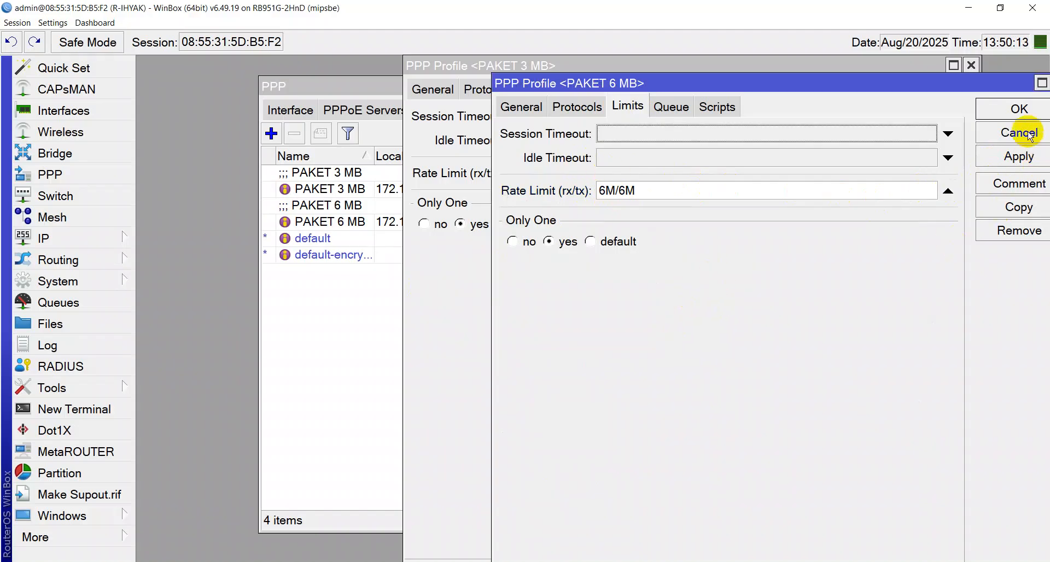
left_click(1021, 109)
left_click(942, 98)
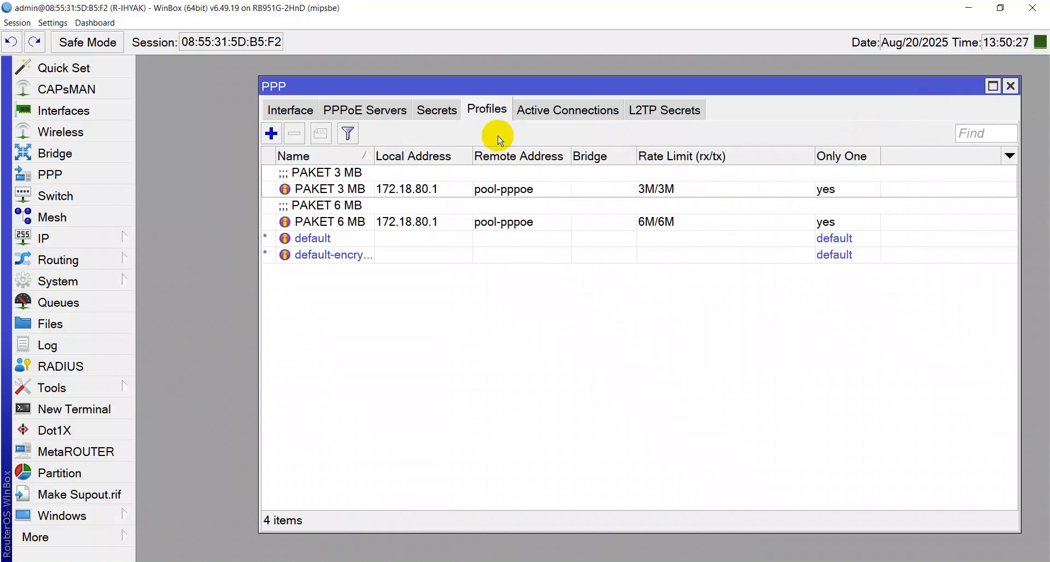
Add a new PPP secret on the Secrets tab with a user name and password
left_click(443, 109)
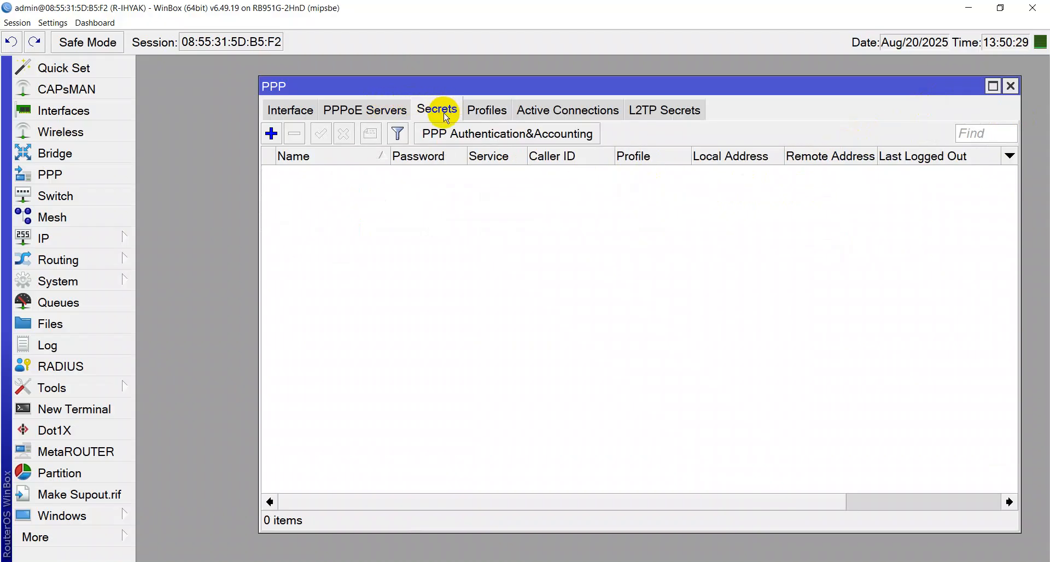
left_click(271, 134)
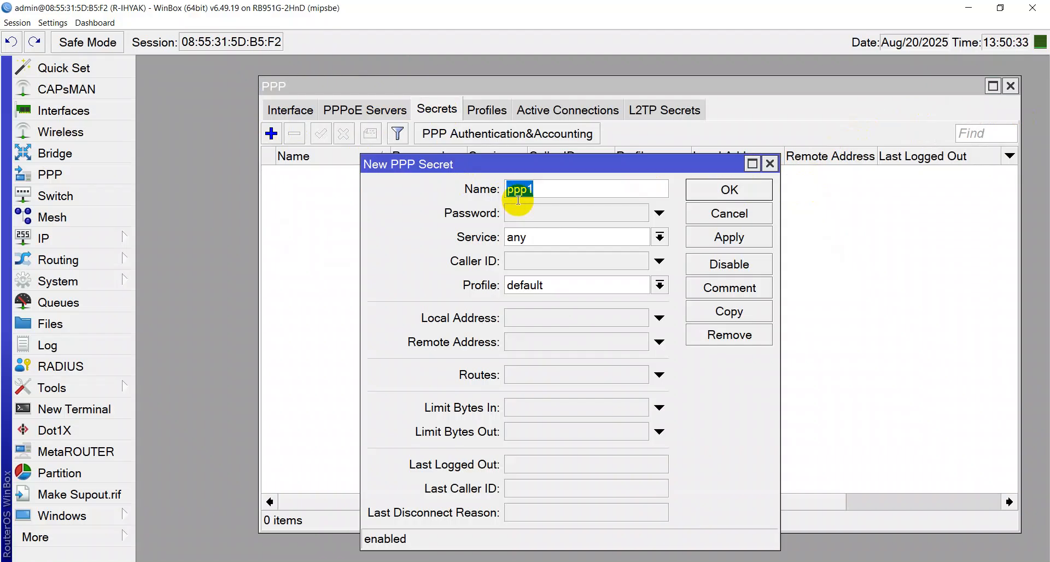
key("Caps_Lock")
type("ihyak")
key("Tab")
type("123")
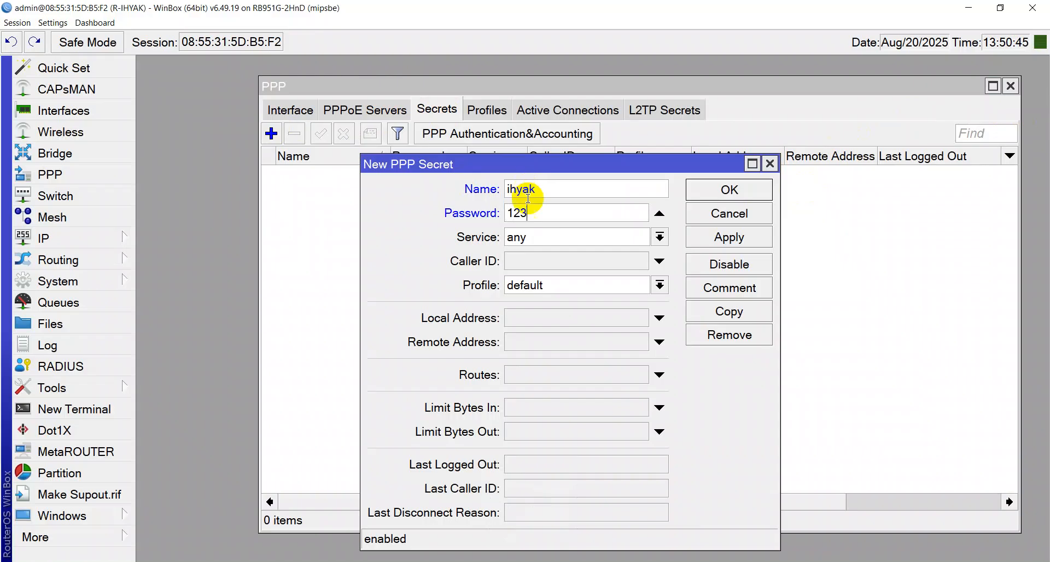
Set the secret's Service to pppoe and Profile to PAKET 3 MB, then save it
left_click(522, 238)
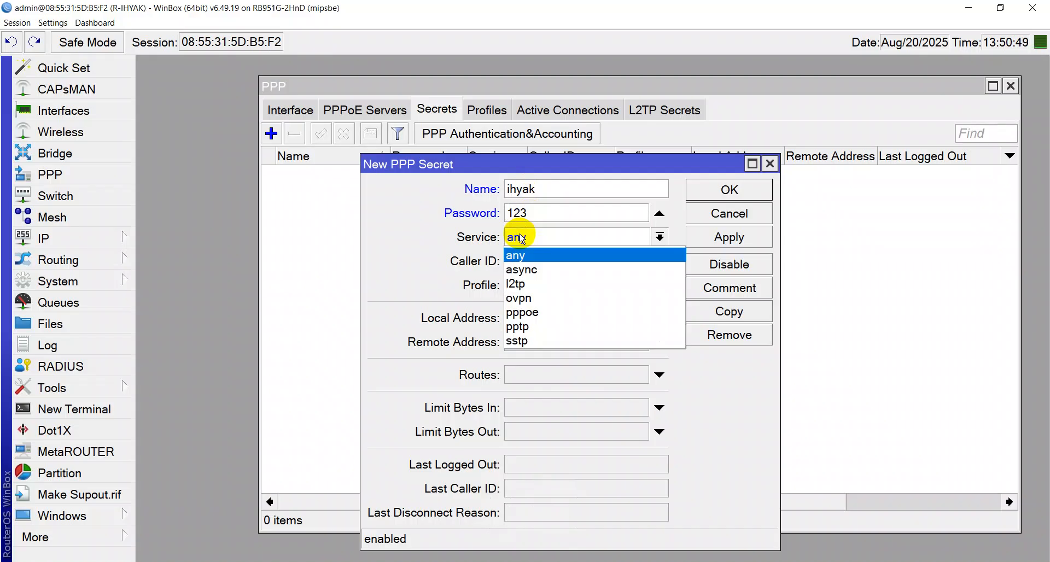
left_click(543, 313)
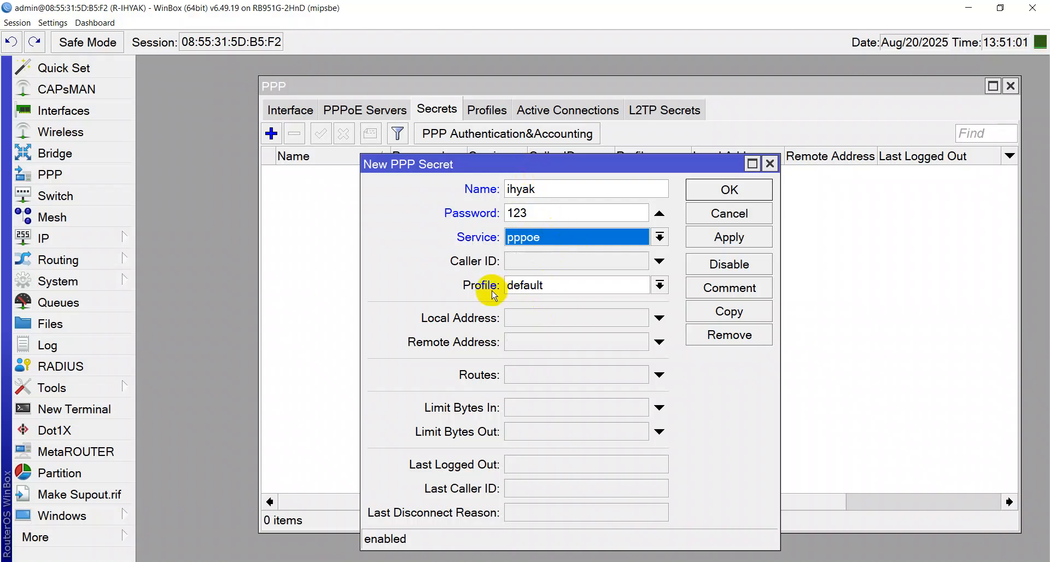
left_click(660, 285)
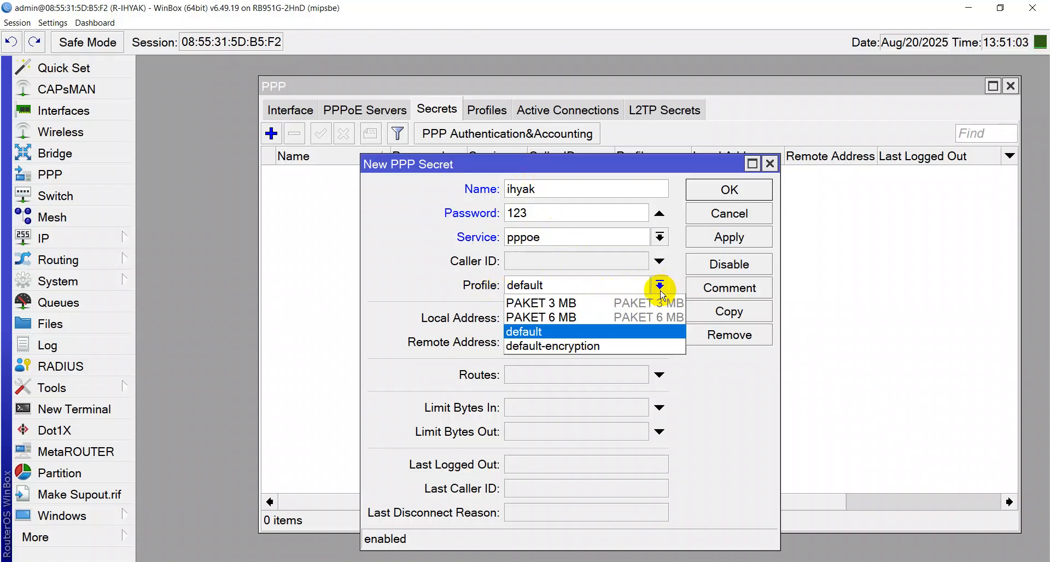
left_click(634, 302)
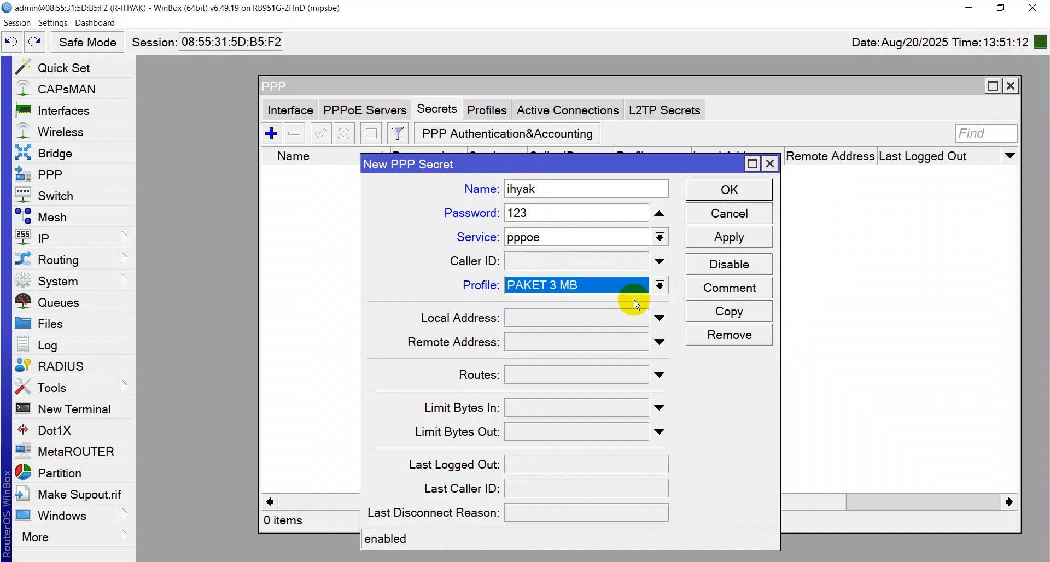
left_click(719, 244)
left_click(719, 198)
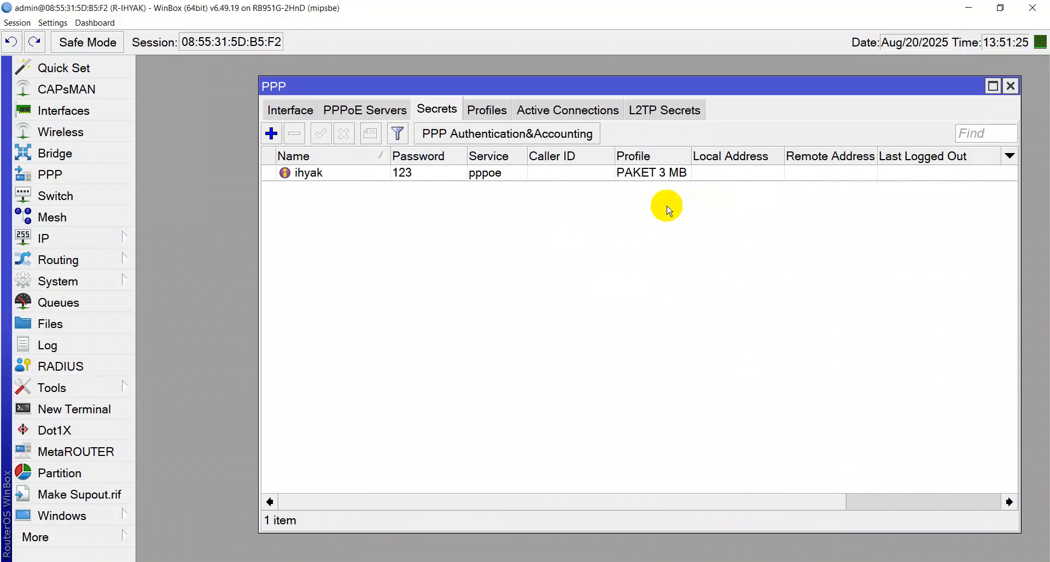
left_click(386, 111)
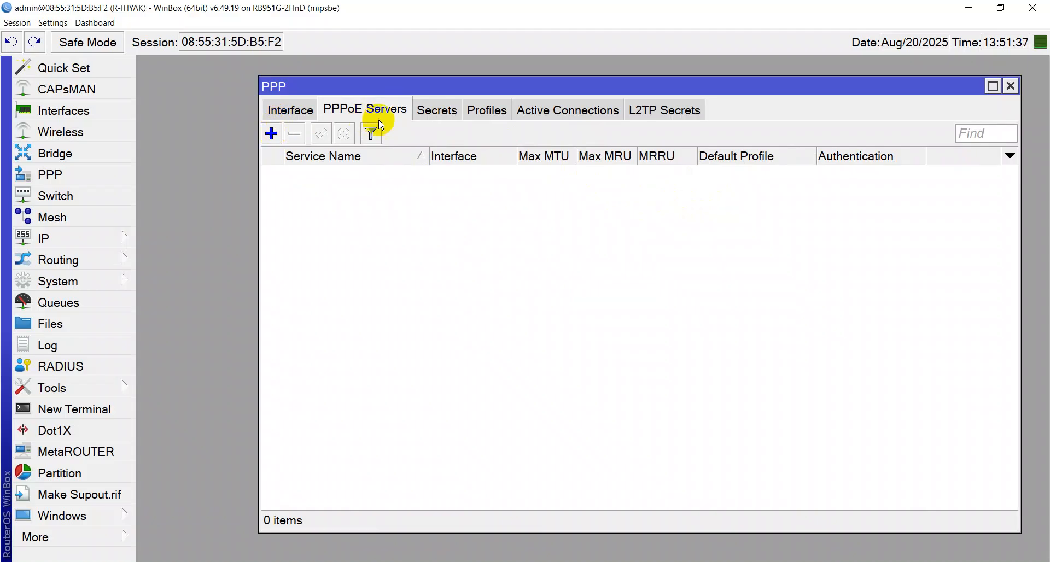
Add a PPPoE server named service-pppoe on interface VLAN 30 and save it
left_click(272, 133)
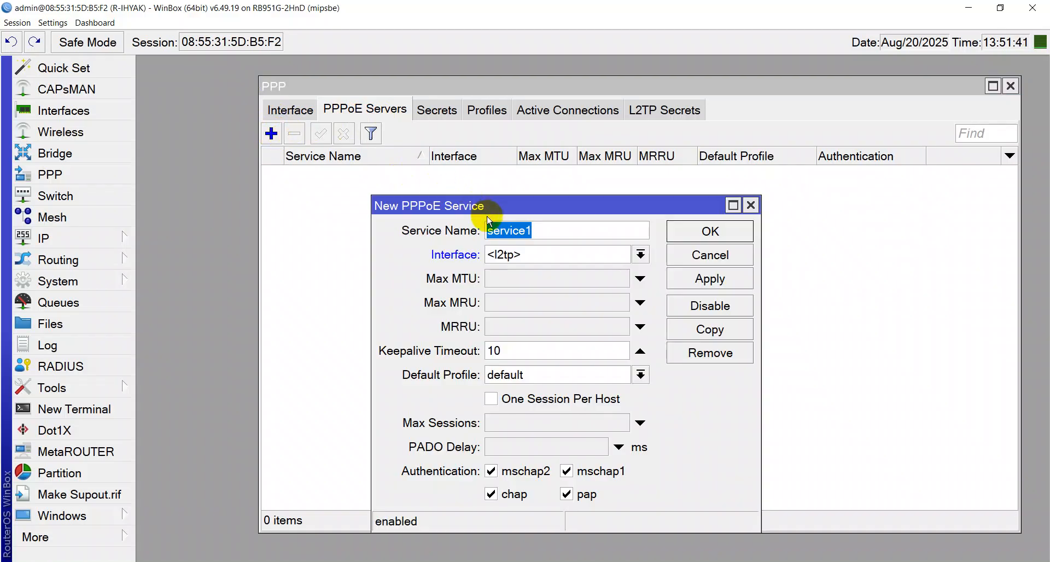
key("End")
key("BackSpace")
type("-pppoe")
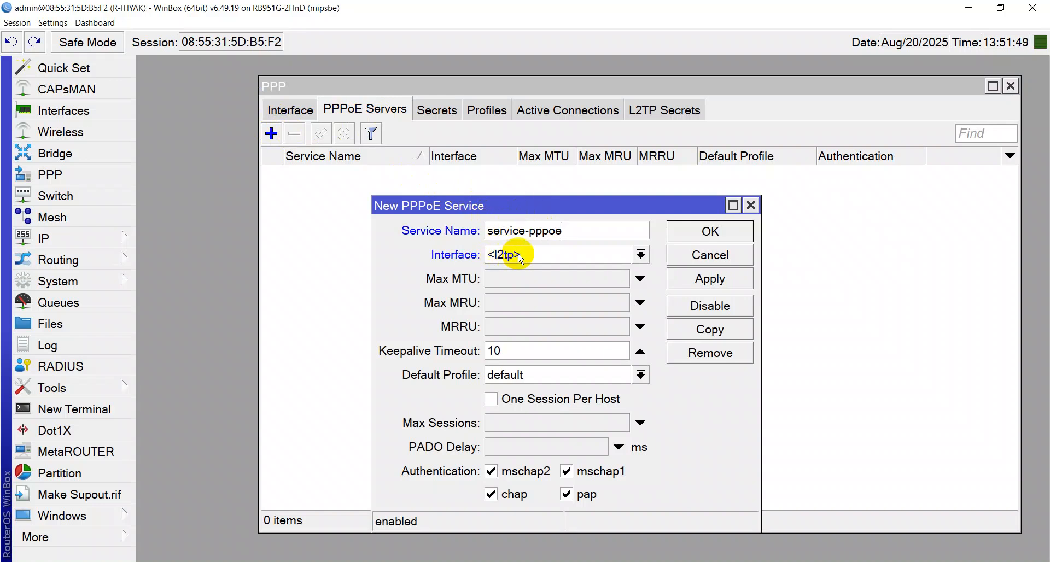
left_click(543, 255)
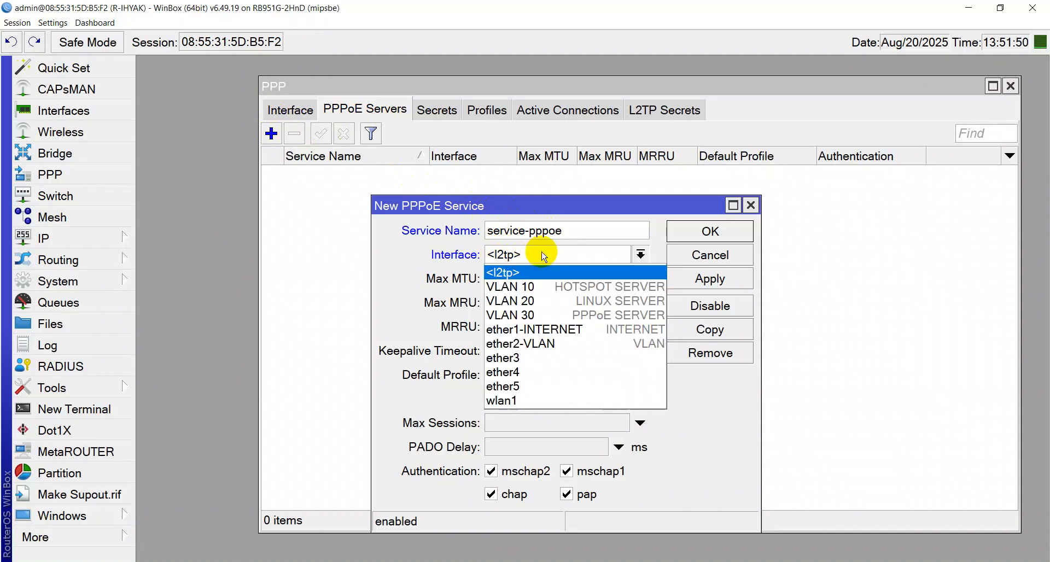
left_click(546, 314)
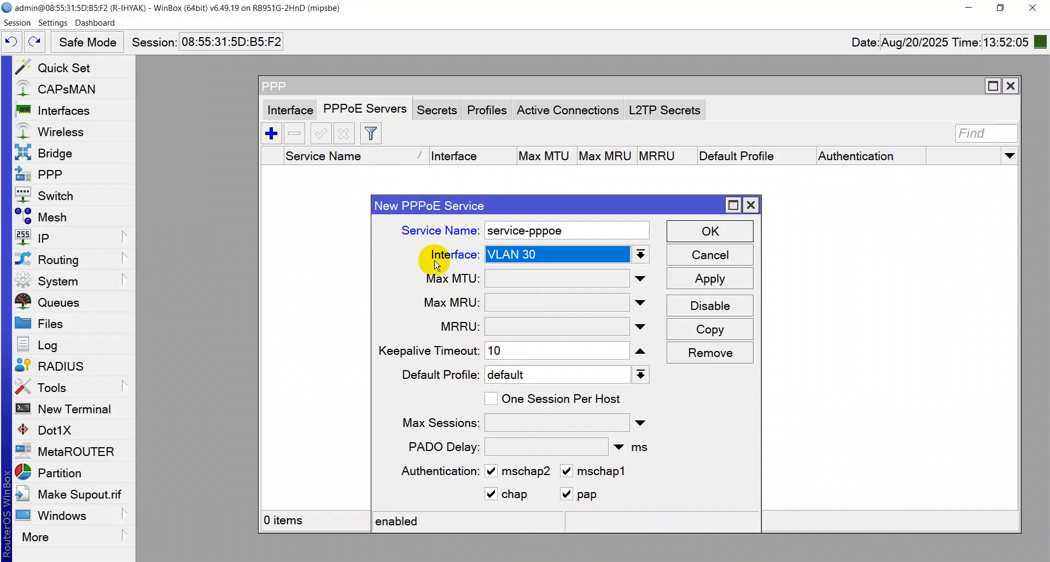
left_click(710, 279)
left_click(709, 240)
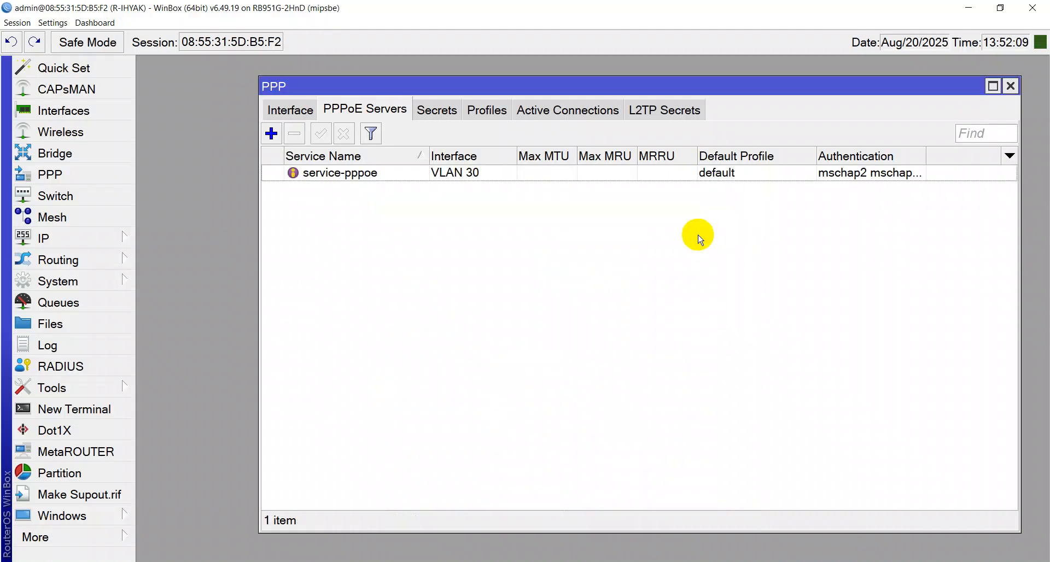
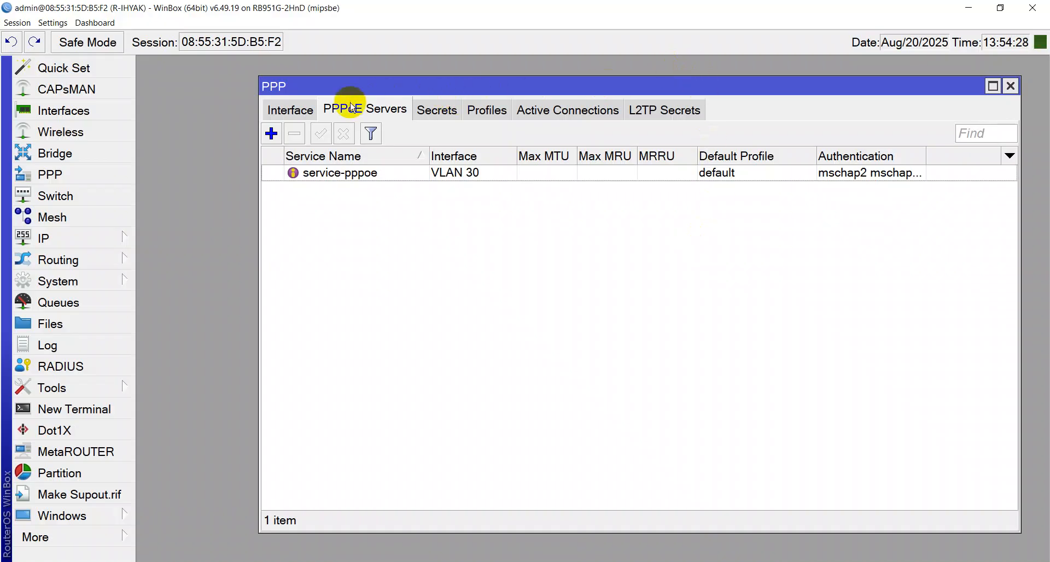
Show the PPP Interface list with the pppoe-ihyak PPPoE Server Binding at MTU 1480
left_click(299, 111)
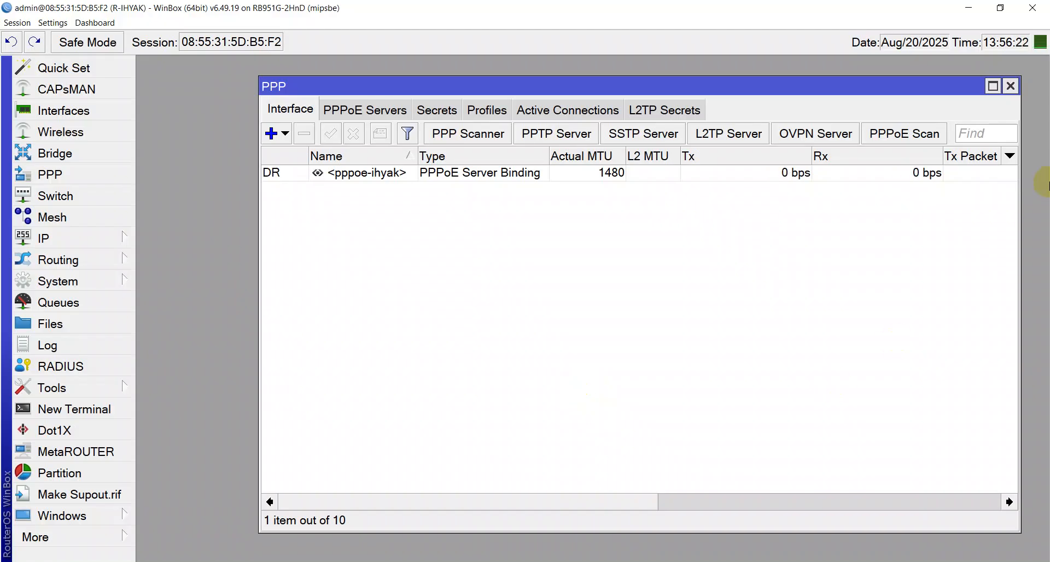
Close the WinBox PPP window
left_click(1011, 89)
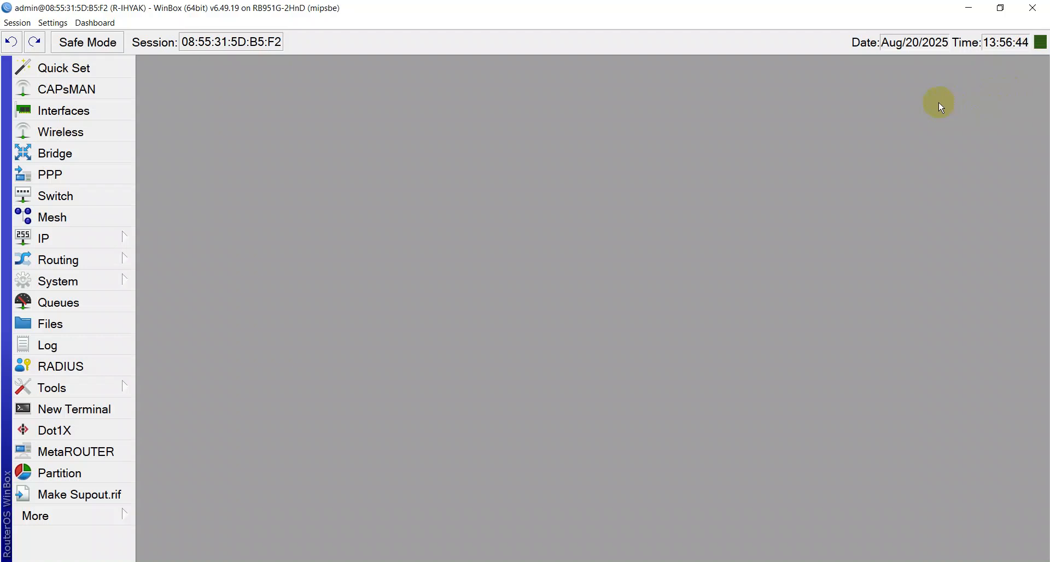
Close WinBox and bring the Windows Network Connections folder to the front
left_click(1034, 8)
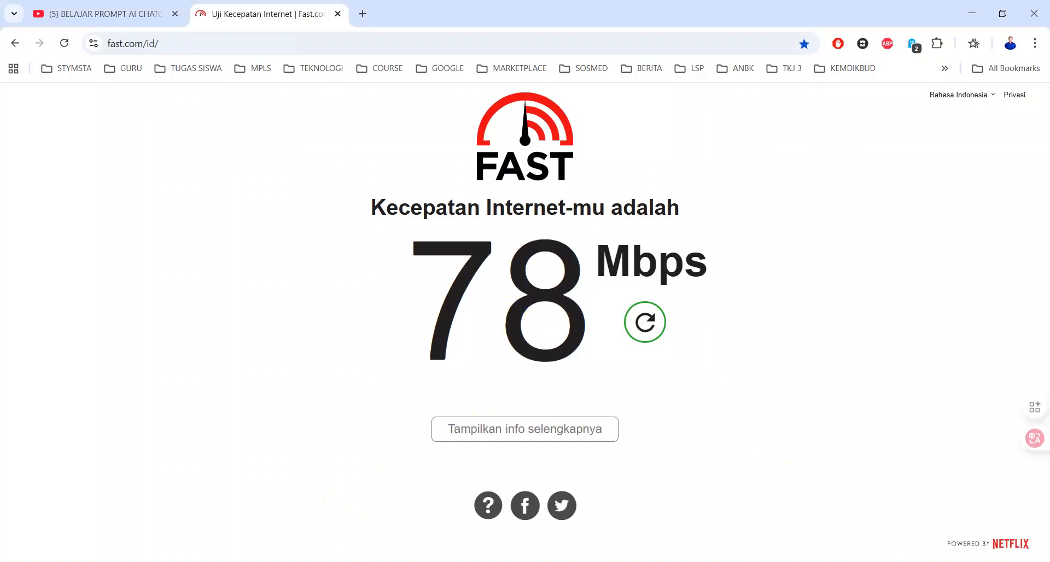
left_click(465, 561)
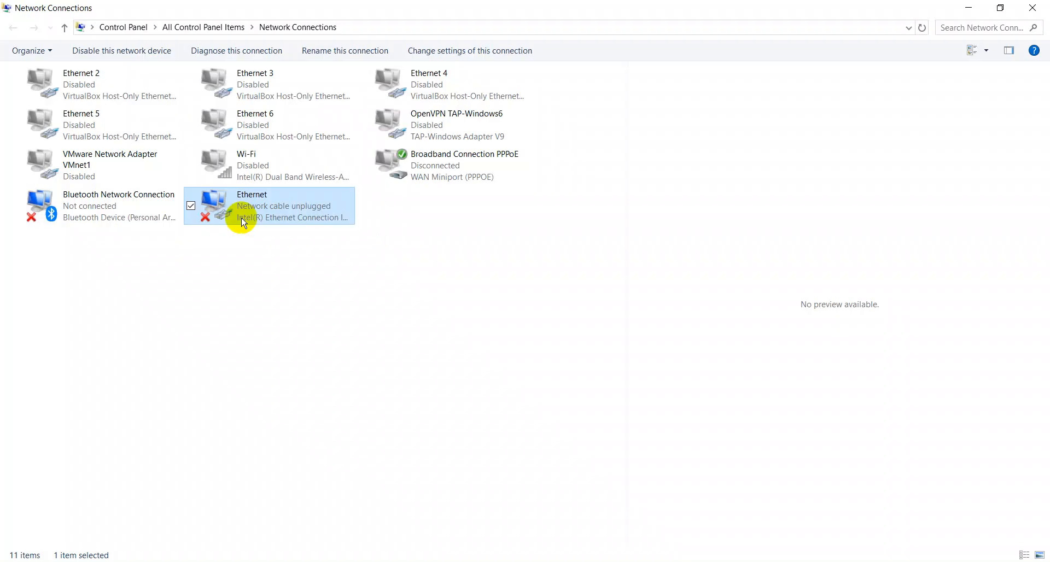
Refresh the Network Connections list until Ethernet shows connected to WIFI IHYAK
right_click(382, 229)
left_click(431, 290)
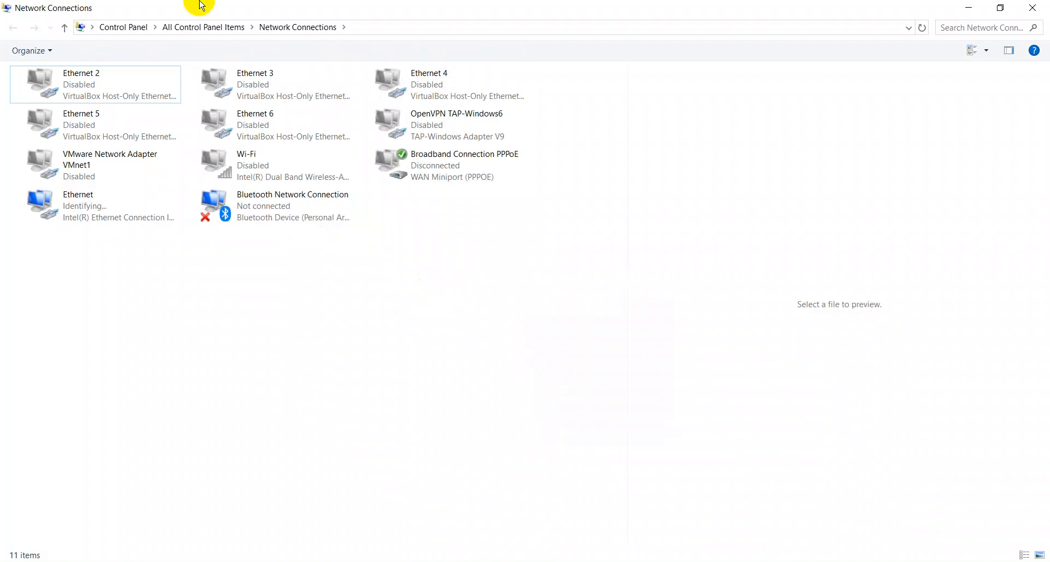
right_click(264, 342)
left_click(313, 398)
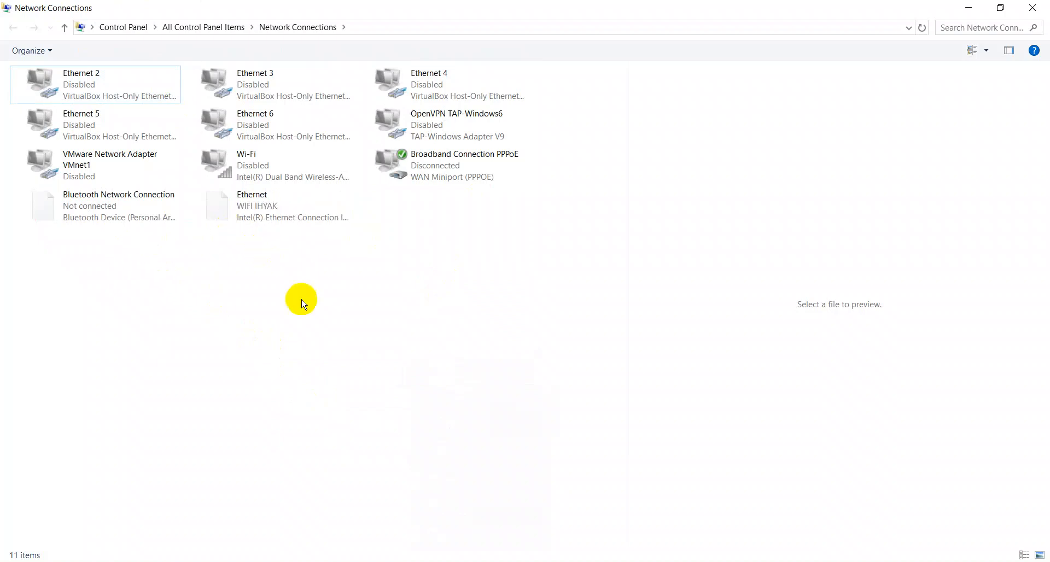
Open the Ethernet connection's Status, showing Internet access at 100.0 Mbps
right_click(266, 252)
left_click(252, 219)
right_click(253, 219)
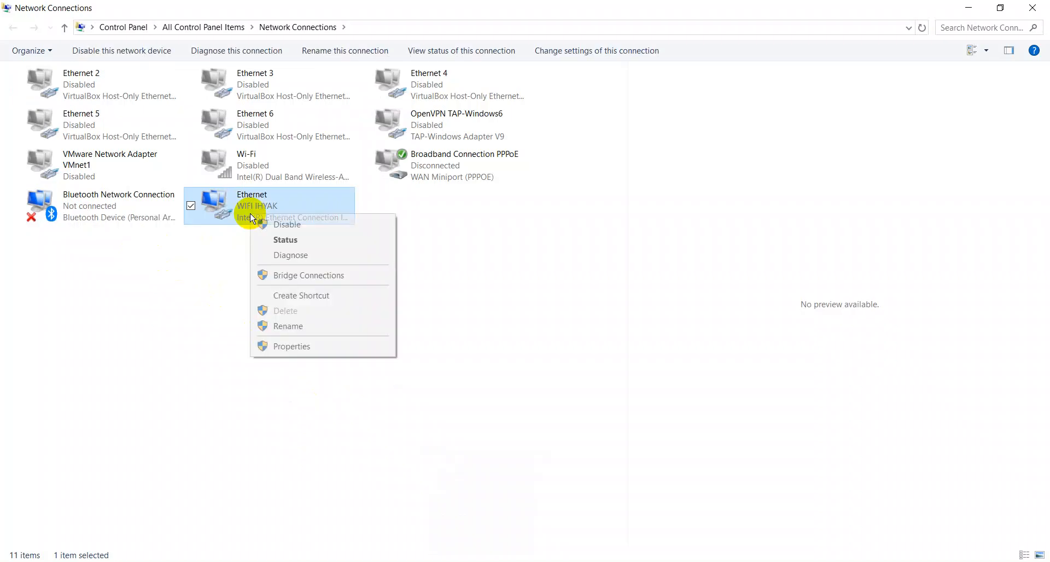
left_click(277, 237)
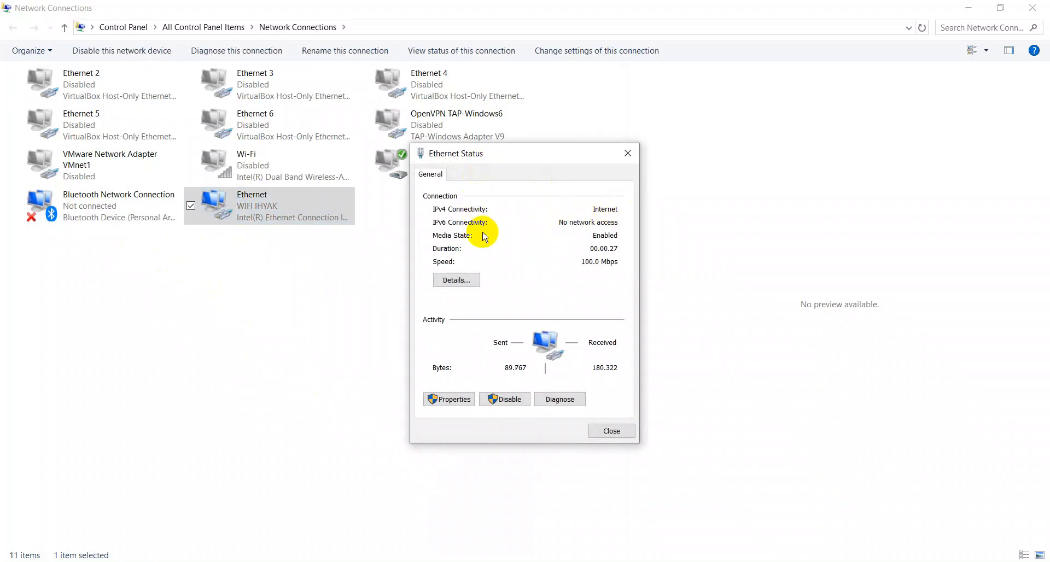
Check the Ethernet details for IPv4 address 192.168.0.100, then close the dialogs
left_click(468, 279)
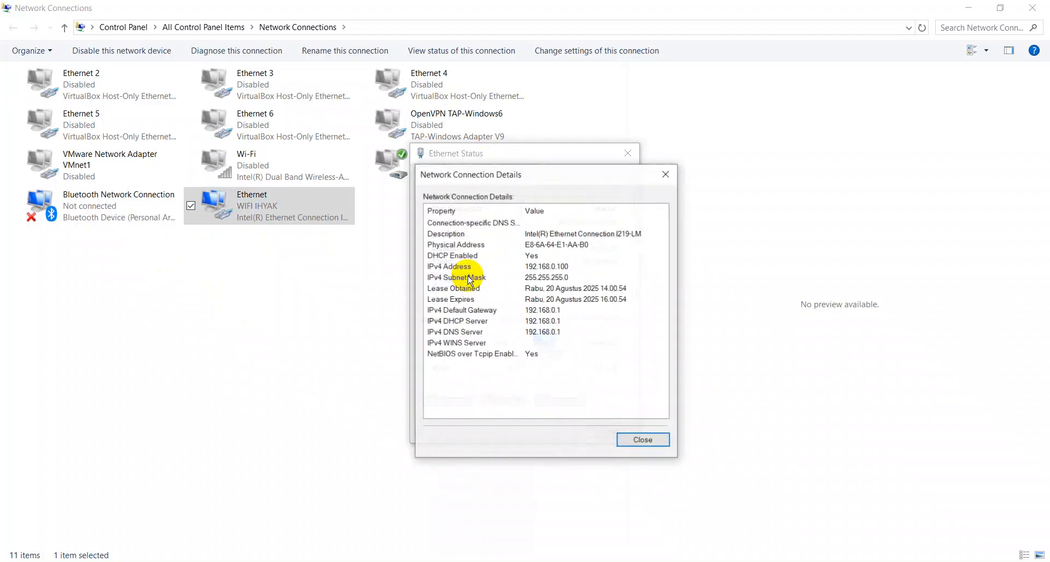
left_click(535, 267)
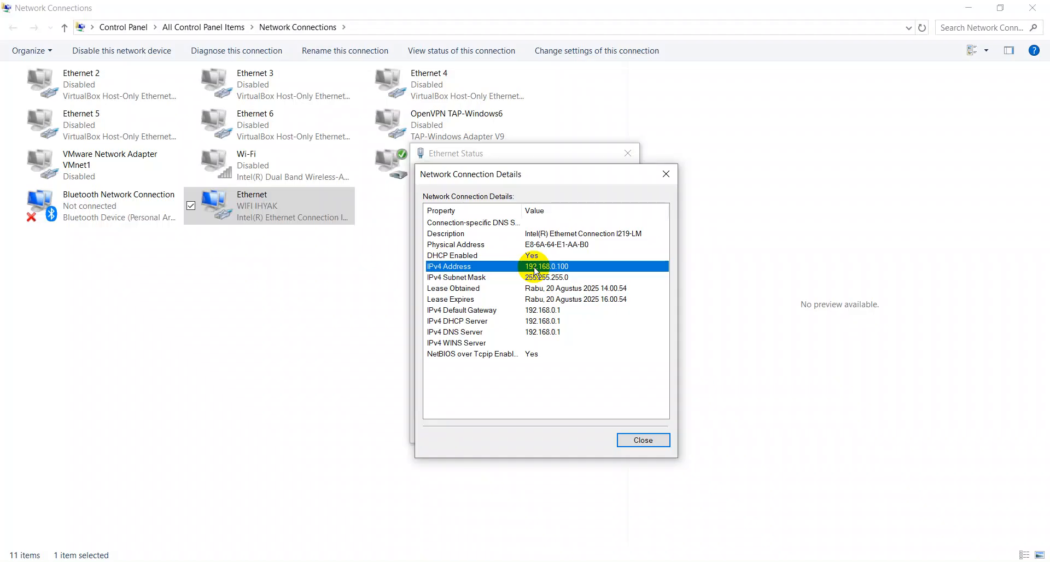
key("Escape")
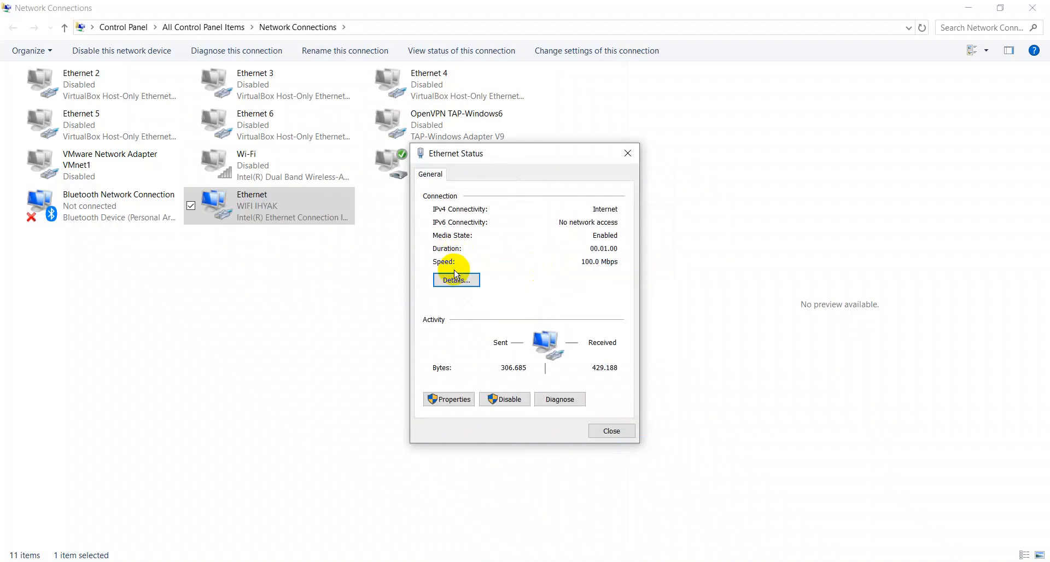
key("Escape")
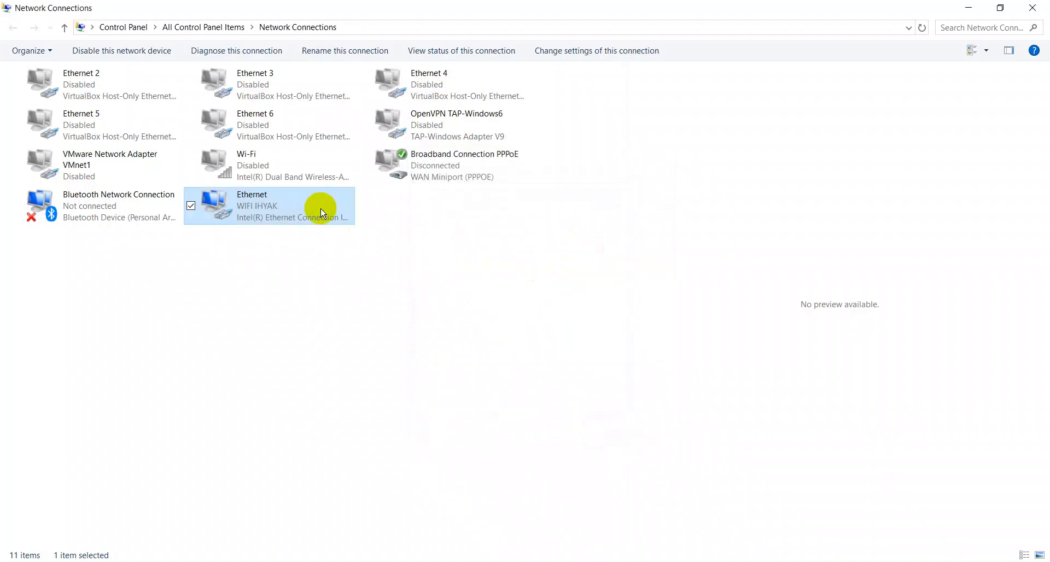
Recheck the Ethernet details for default gateway 192.168.0.1, then return to the browser
right_click(321, 208)
left_click(354, 232)
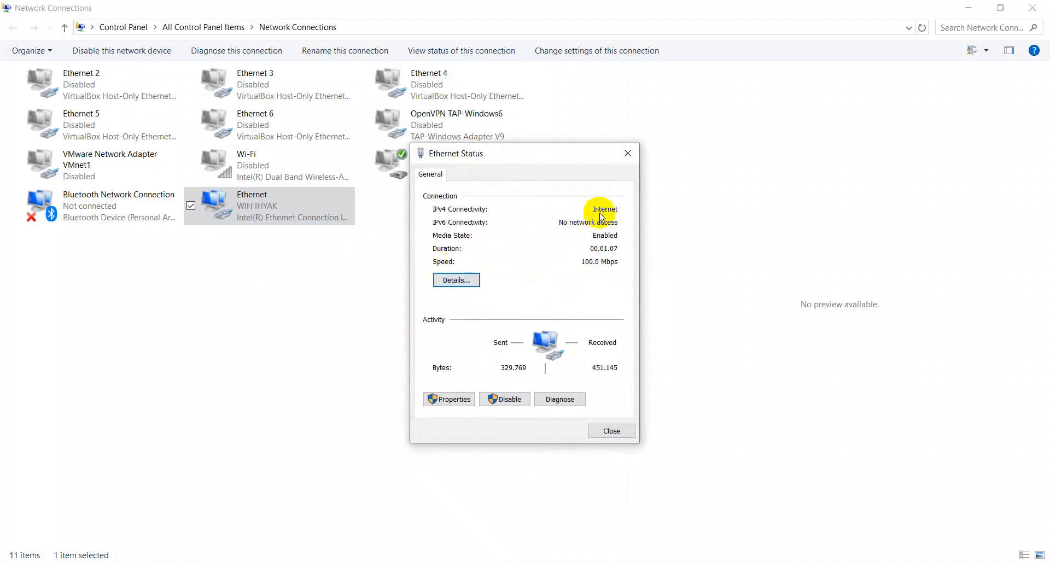
left_click(456, 280)
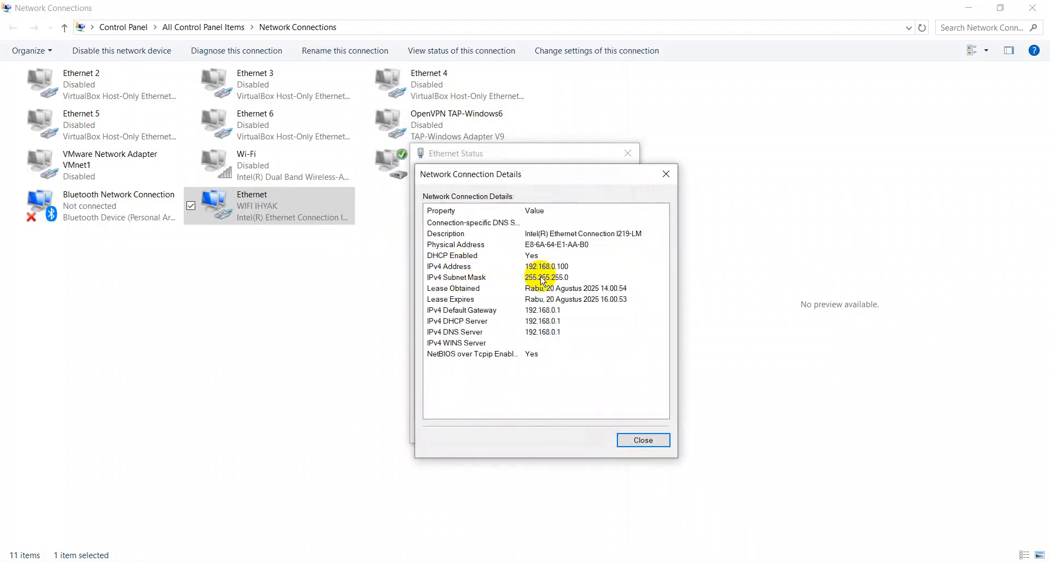
left_click(560, 313)
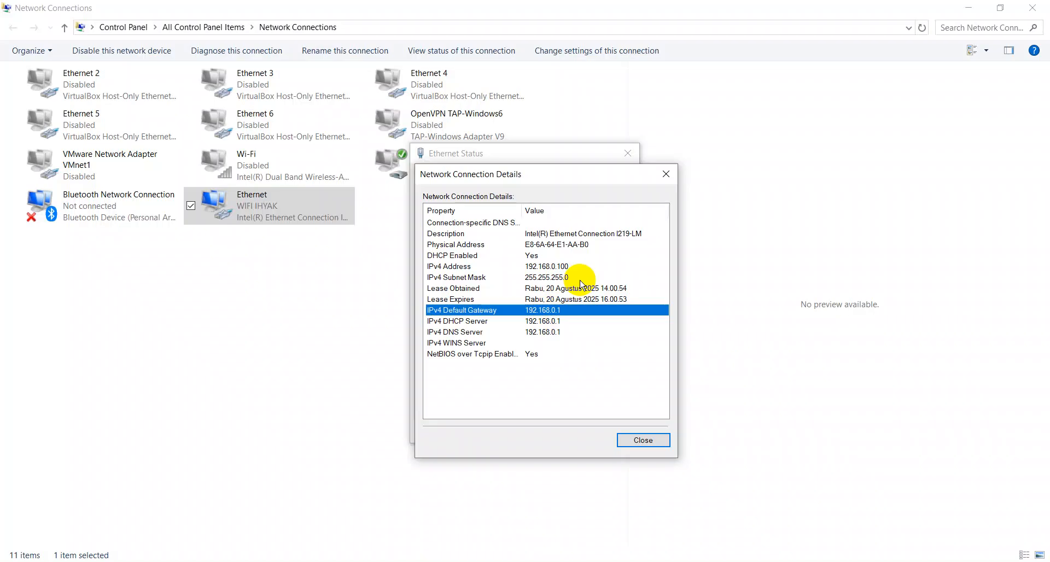
key("Escape")
key("Escape")
key("alt+Tab")
Log in to the router at 192.168.0.1 with the local password
left_click(259, 48)
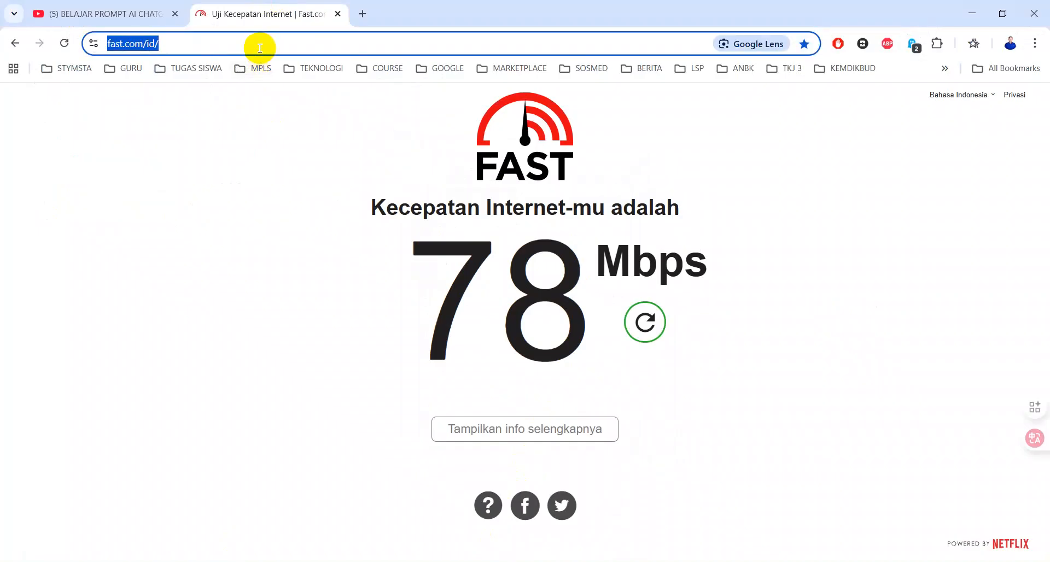
type("192.168.0.1")
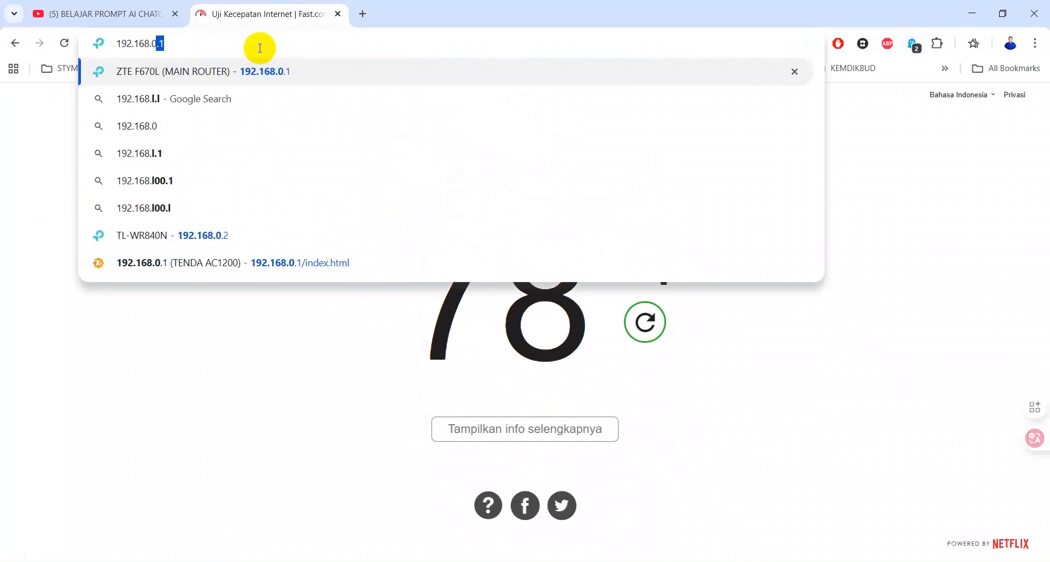
key("Return")
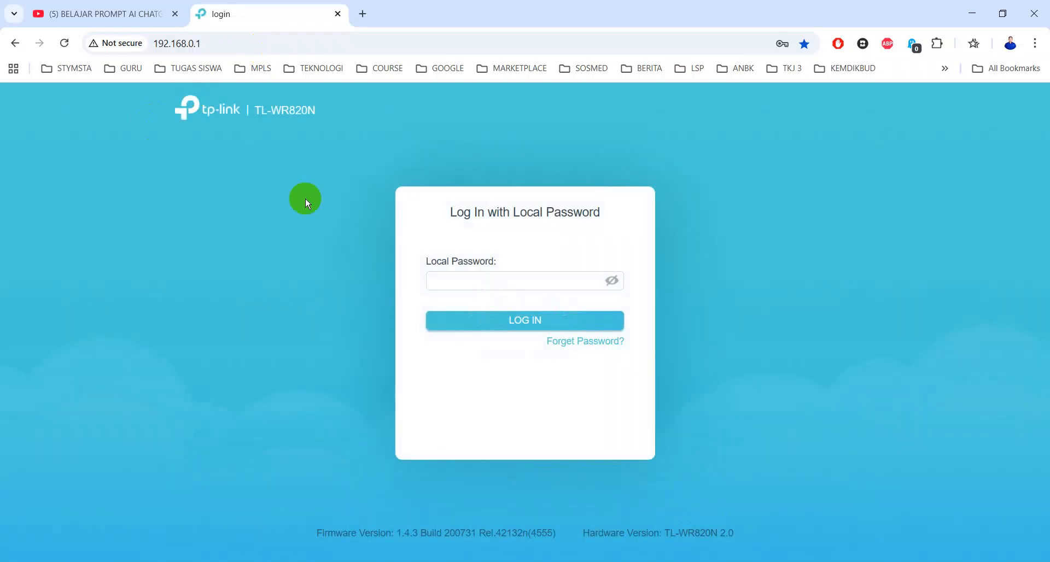
left_click(482, 276)
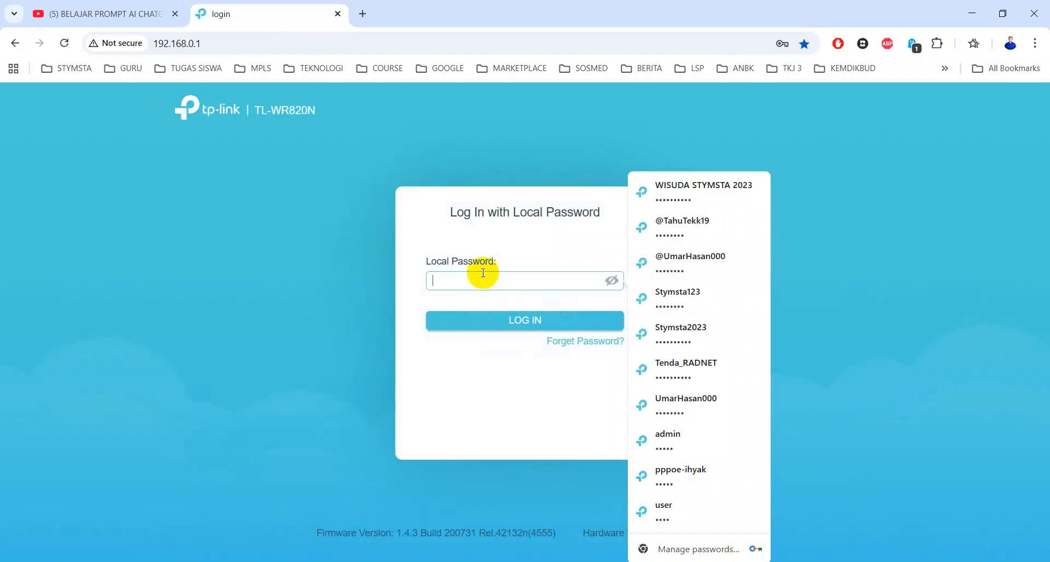
type("••••••••••")
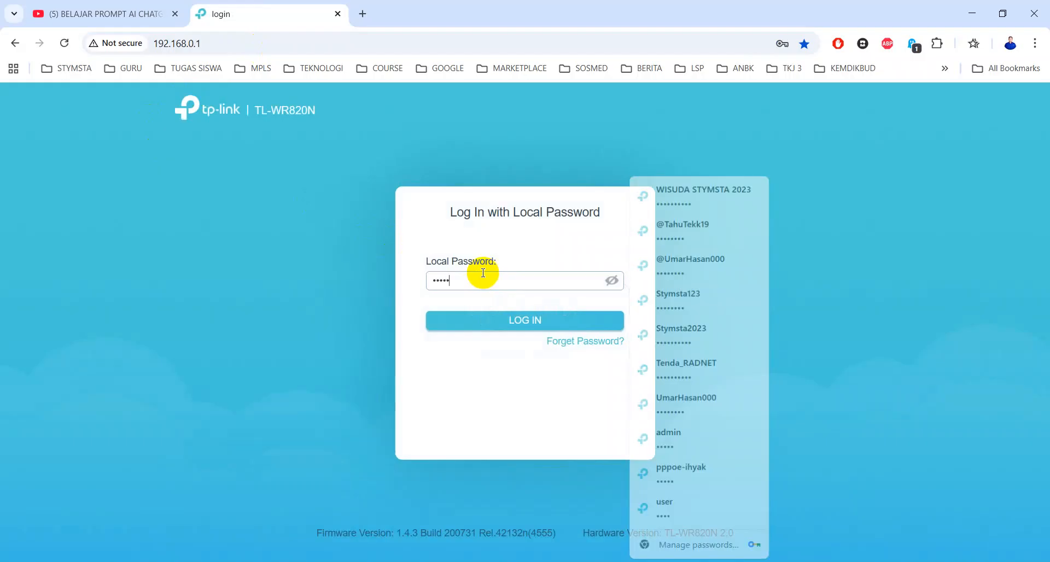
key("Return")
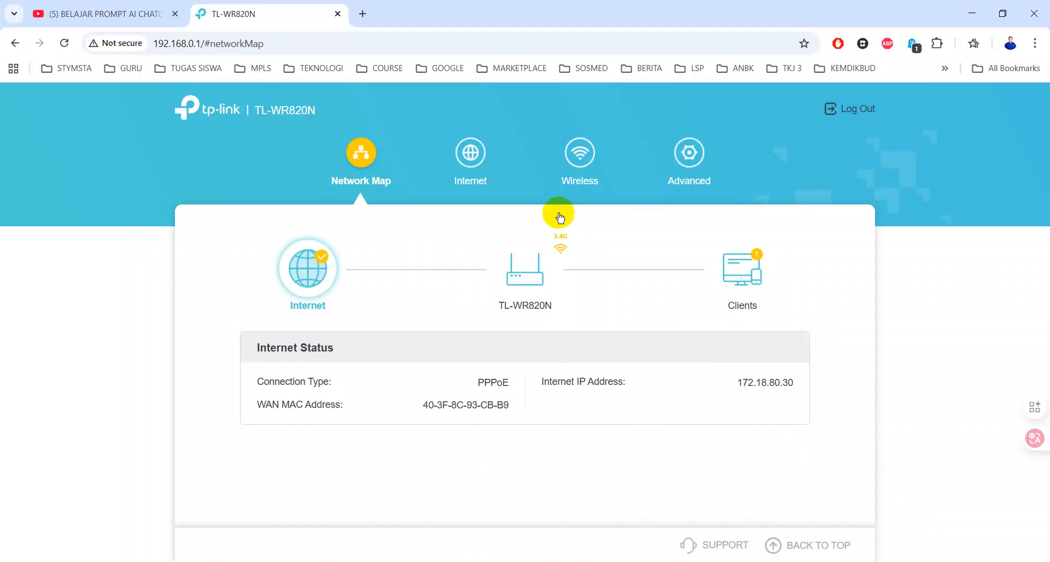
Open the router's Internet settings and review the connection types, keeping PPPoE
left_click(583, 156)
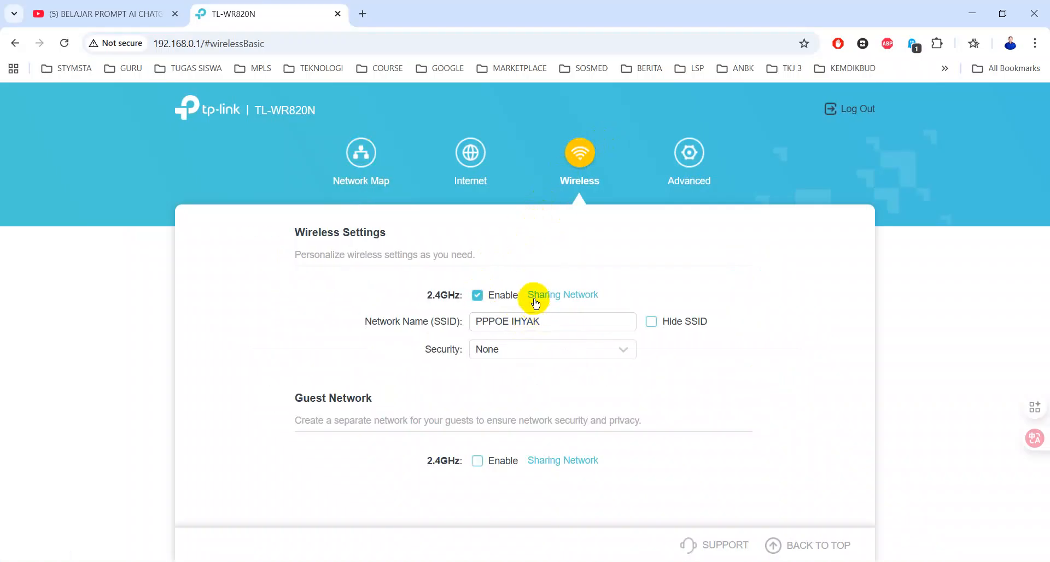
left_click(365, 159)
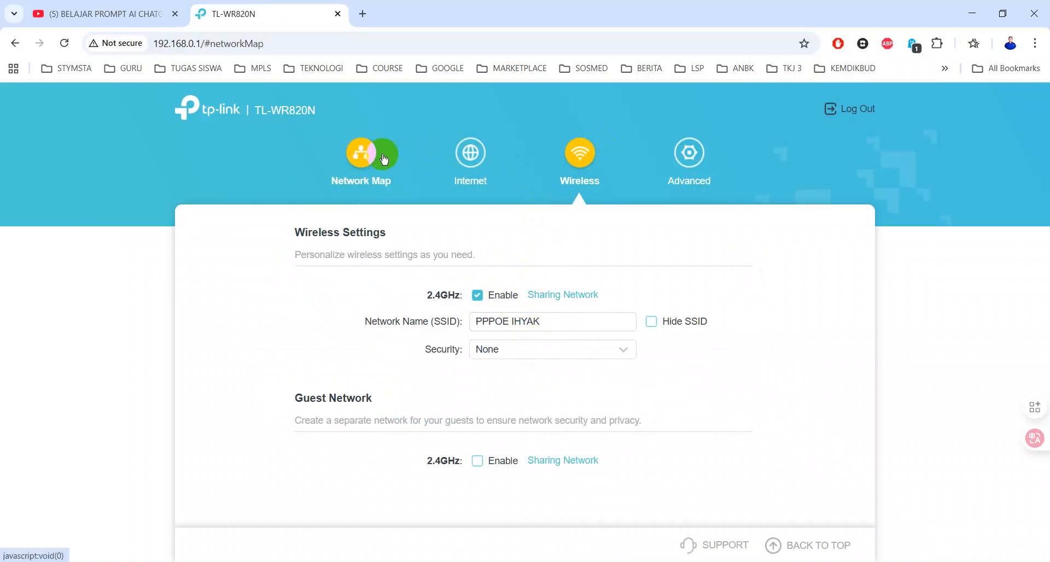
left_click(470, 154)
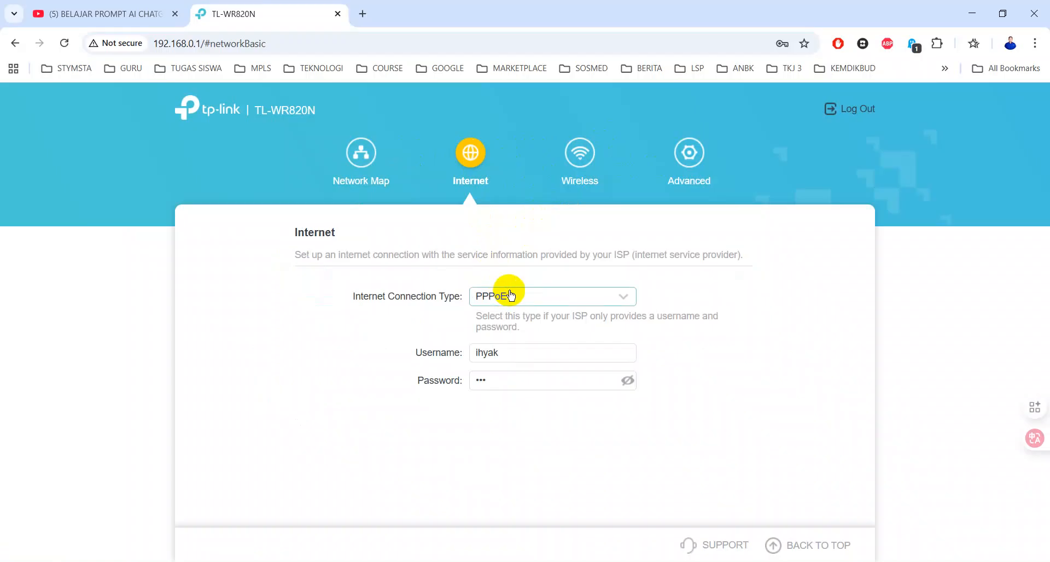
left_click(509, 295)
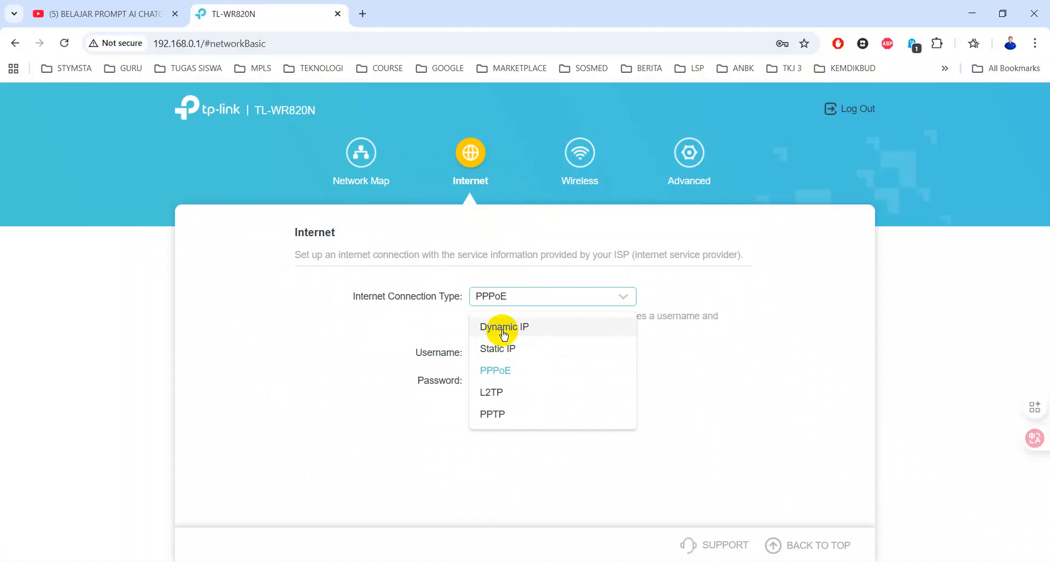
left_click(776, 408)
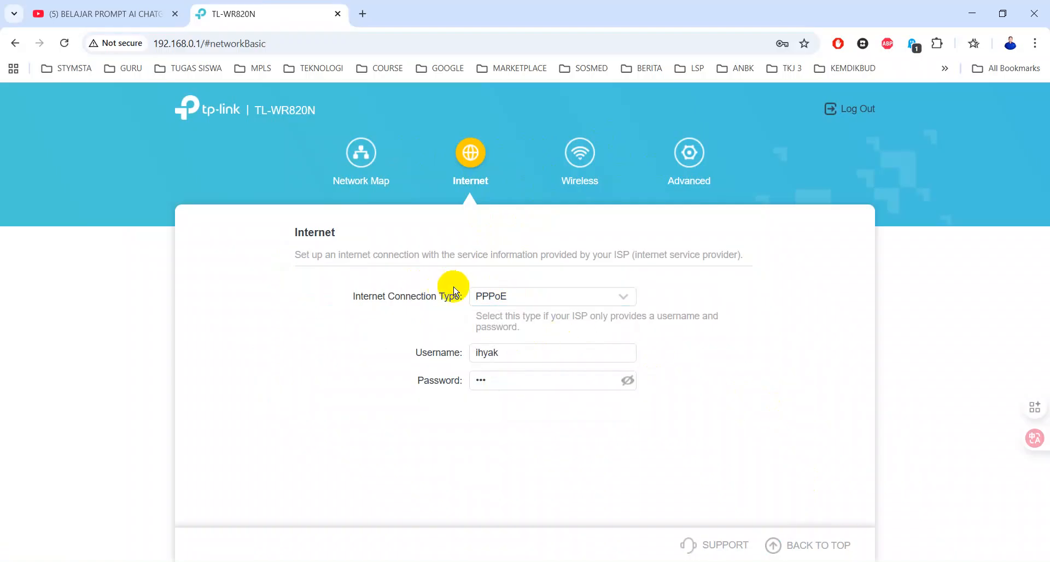
Check the running ping window, then reopen the Internet Connection Type list
key("alt+Tab")
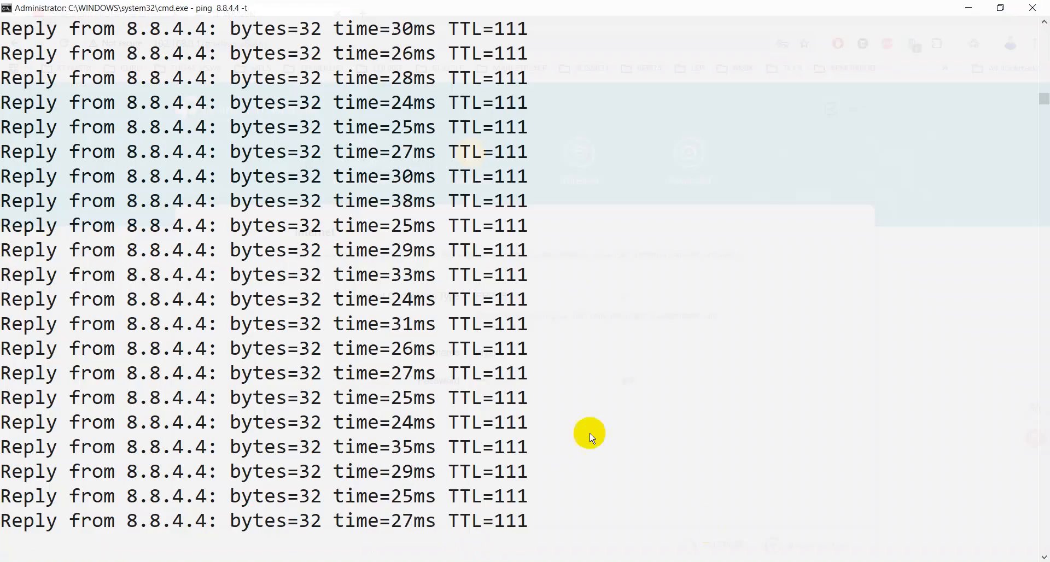
key("super+Down")
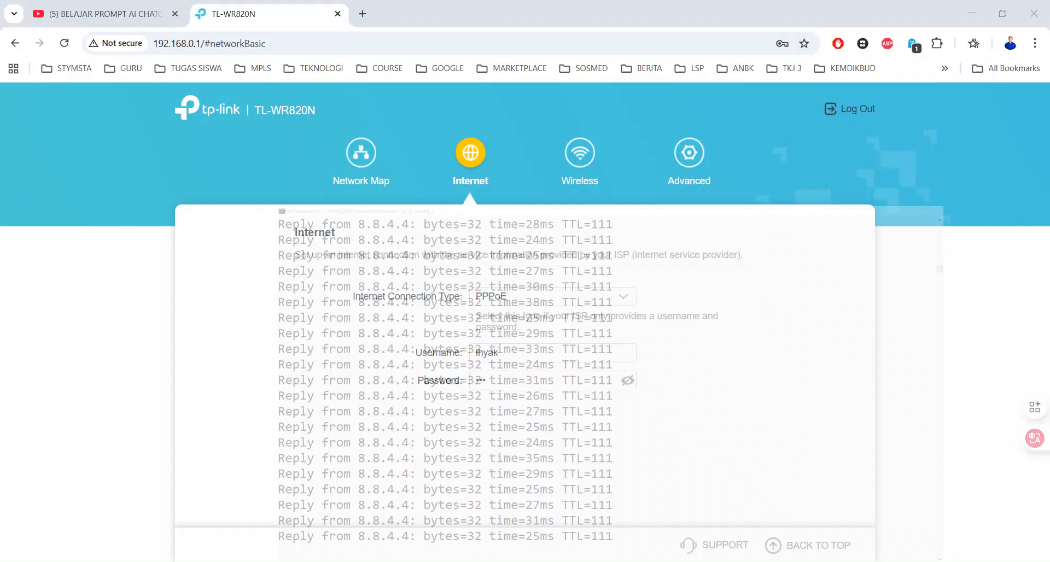
left_click(500, 295)
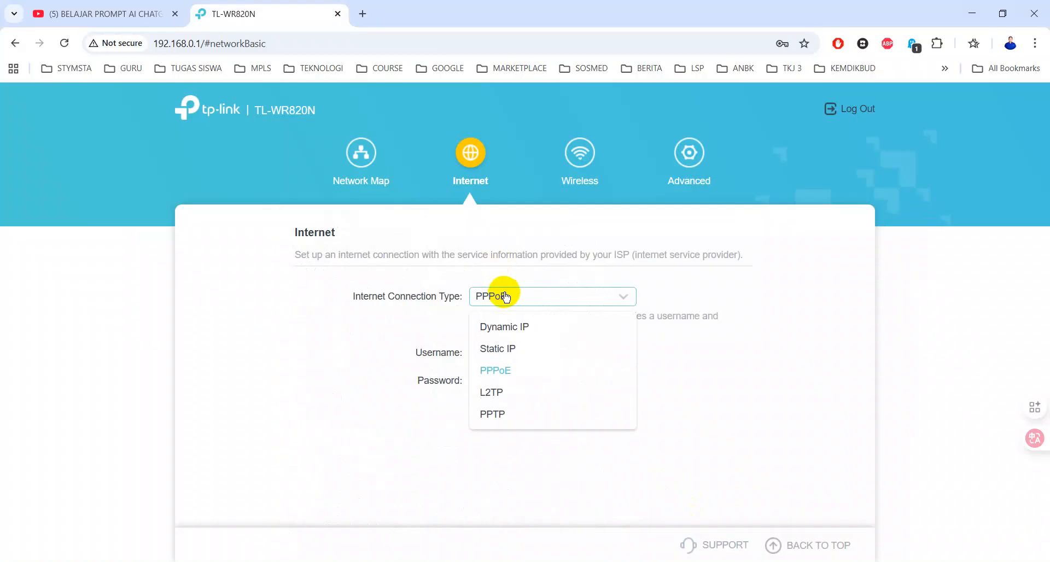
Save the connection type as Dynamic IP and confirm the Network Map shows IP 0.0.0.0
left_click(500, 326)
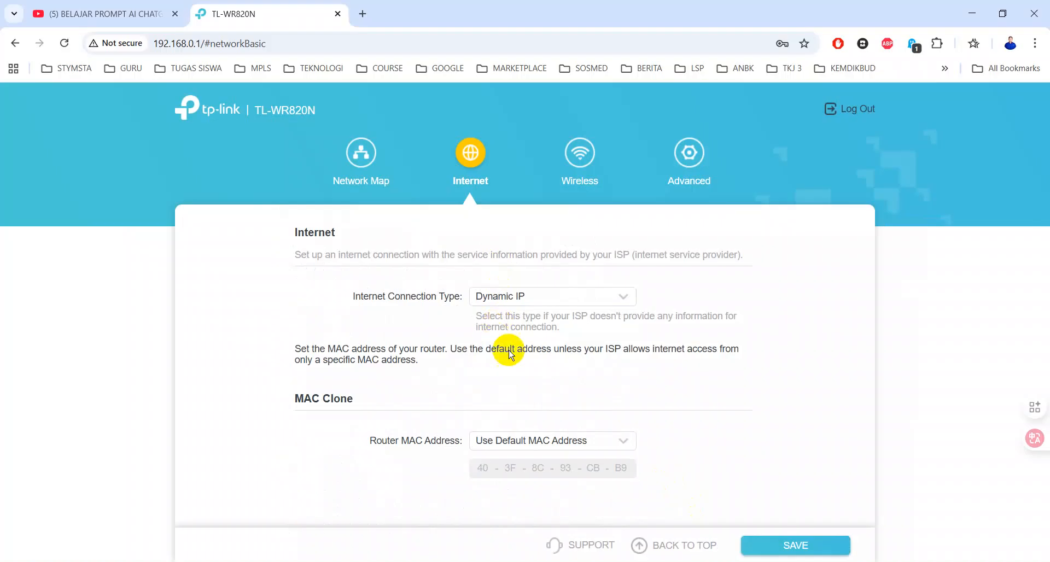
left_click(800, 544)
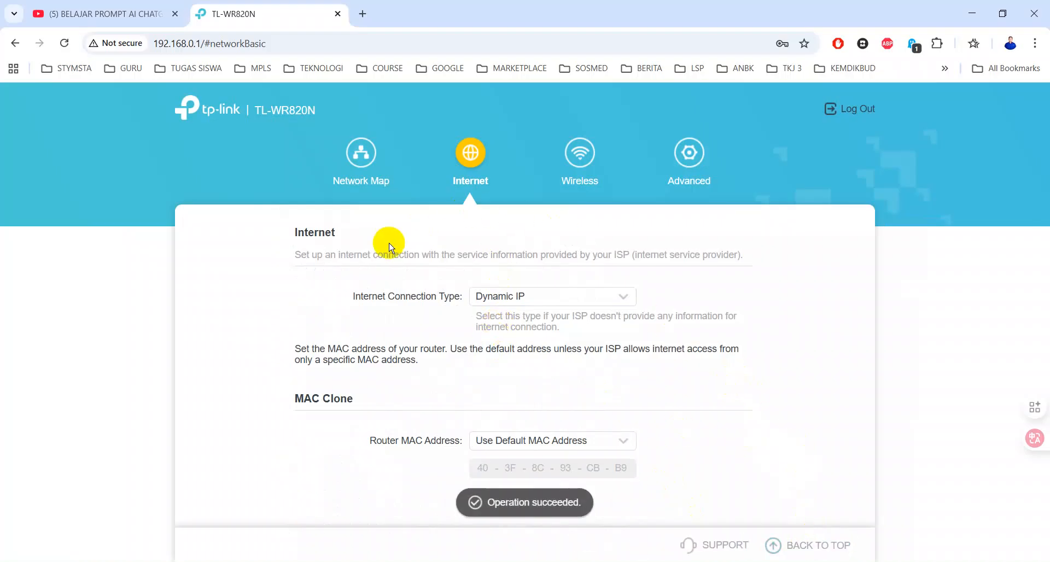
left_click(361, 159)
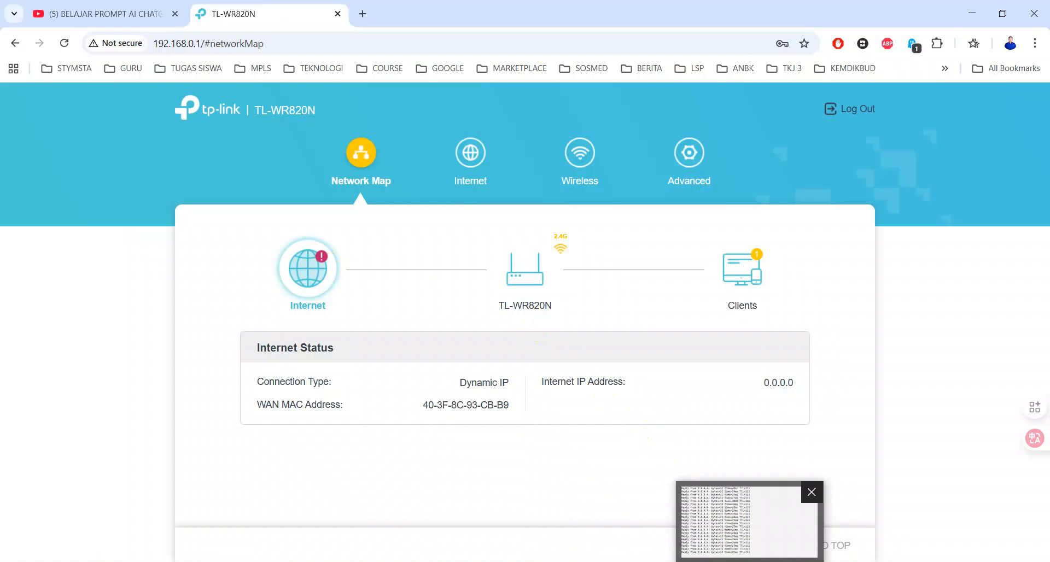
Check that the ping to 8.8.4.4 times out, then return to the router's Internet settings
left_click(747, 526)
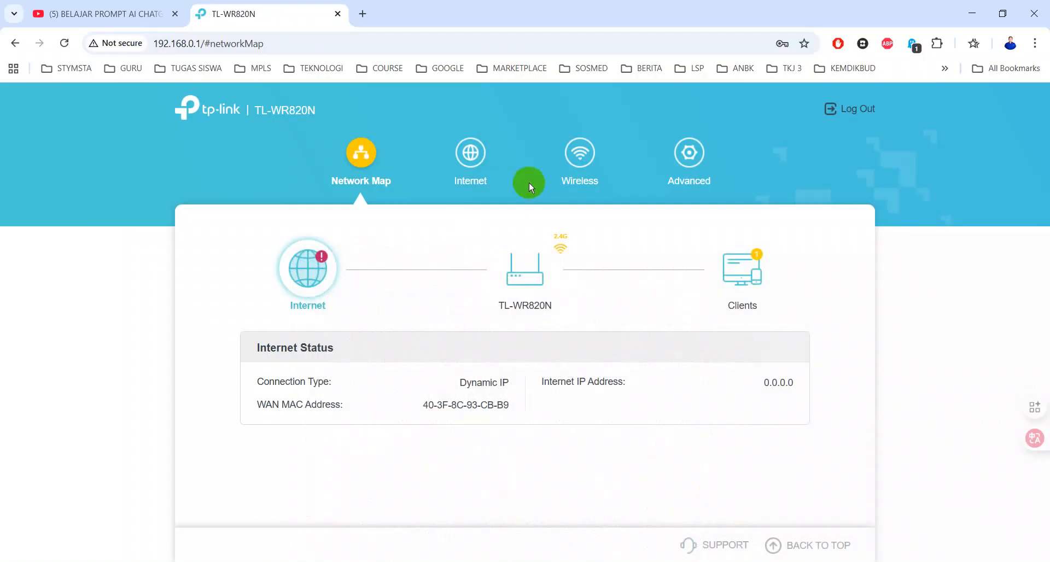
left_click(477, 166)
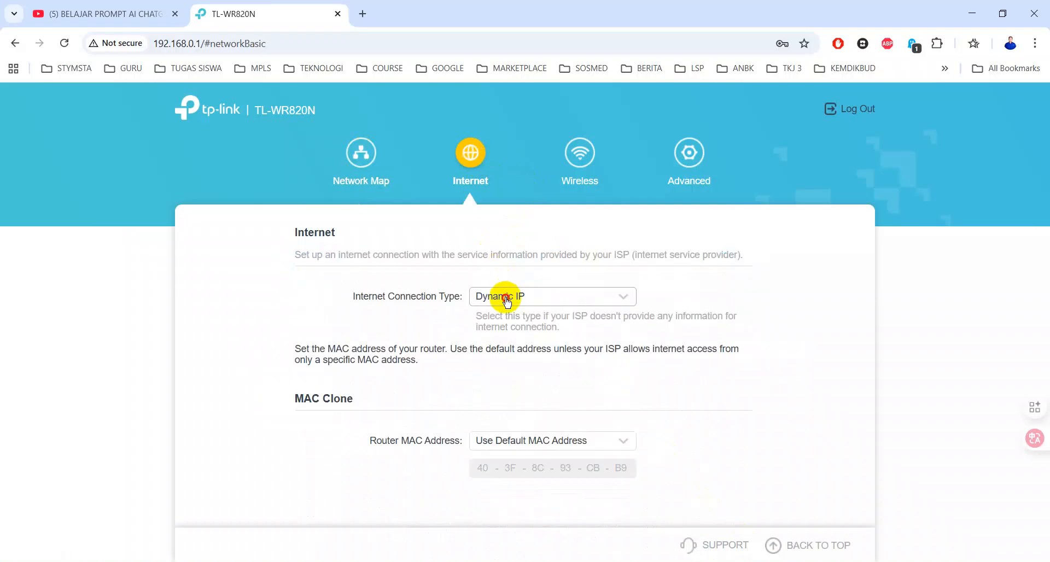
Switch back to PPPoE, verify the password, save, and confirm Internet IP 172.18.80.30
left_click(506, 300)
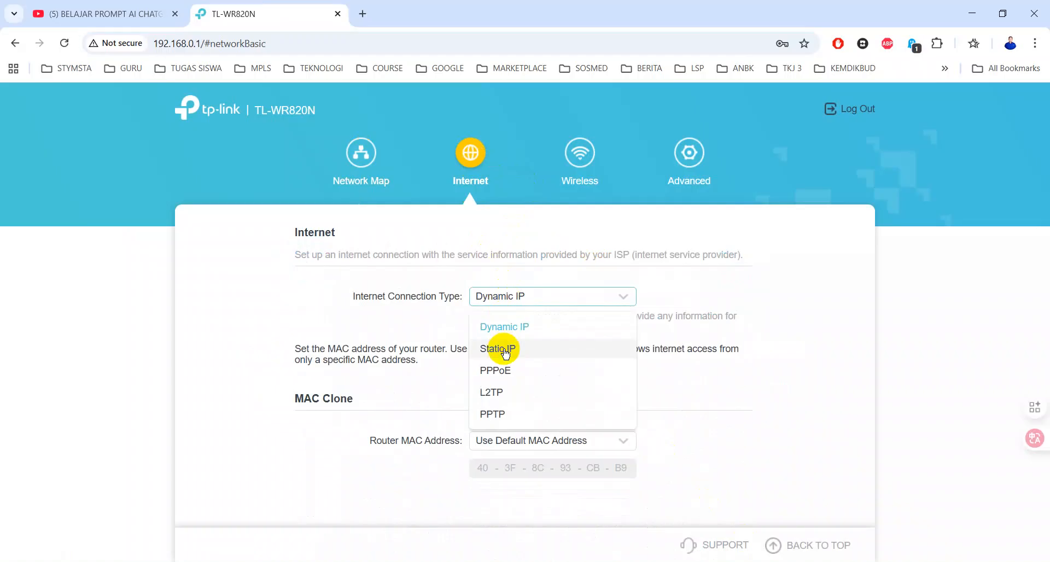
left_click(490, 371)
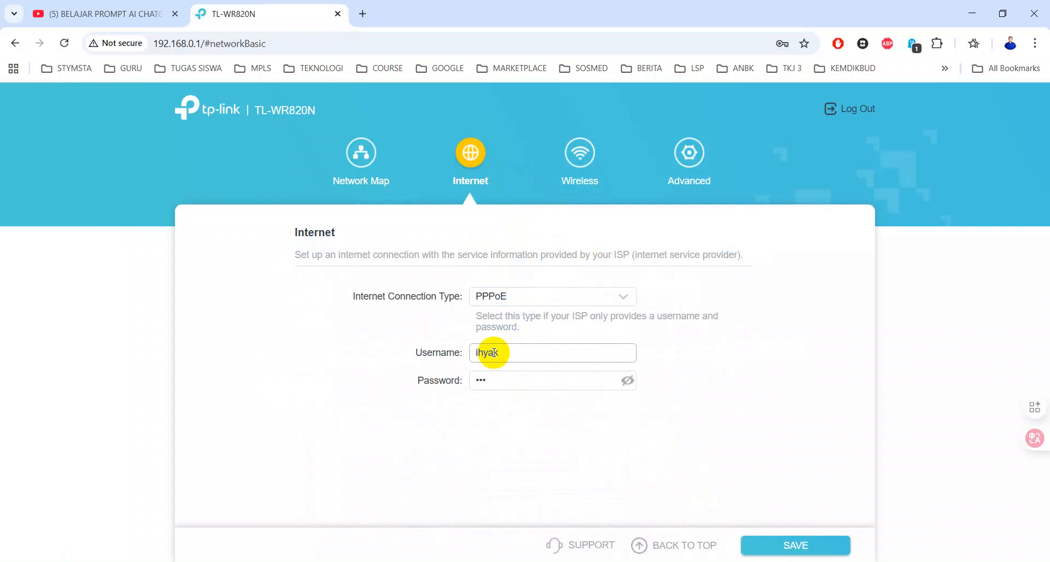
left_click(632, 381)
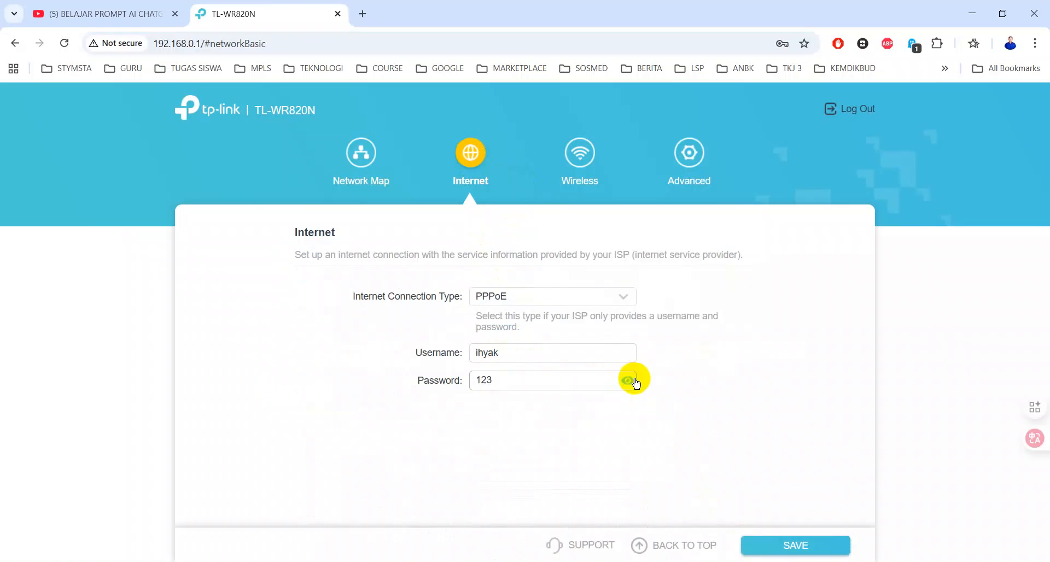
left_click(633, 381)
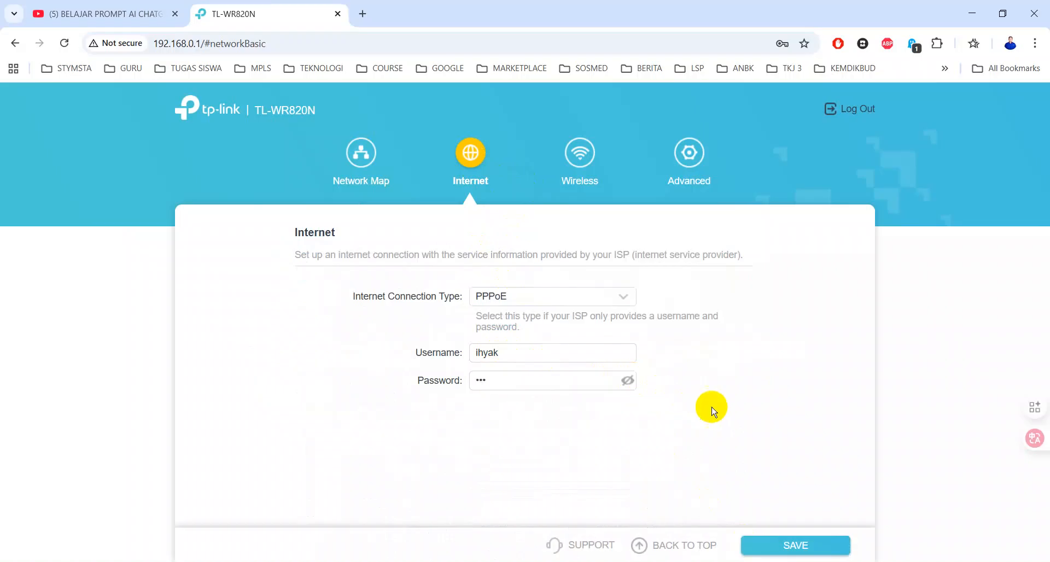
left_click(786, 547)
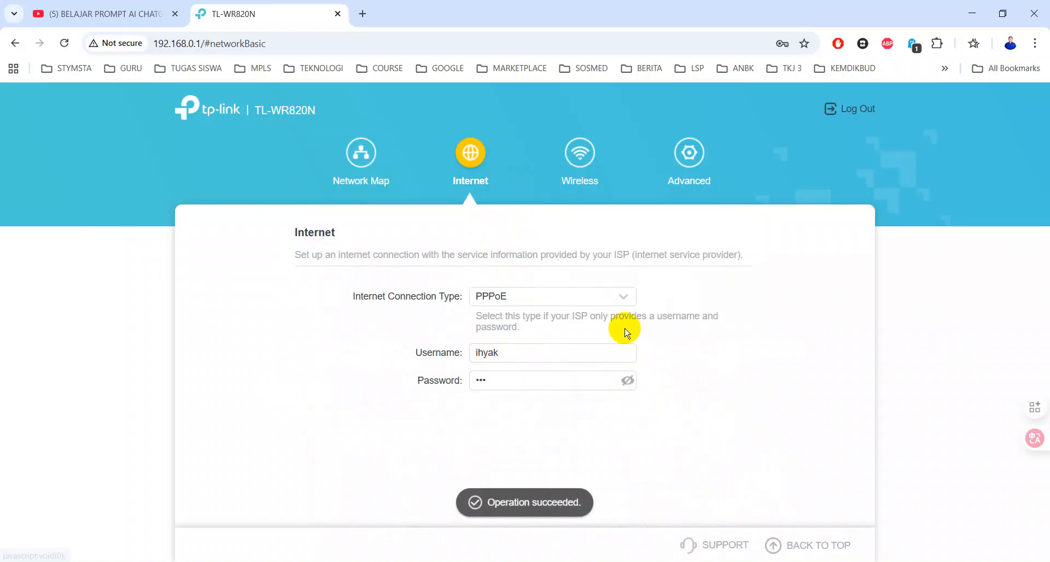
left_click(367, 165)
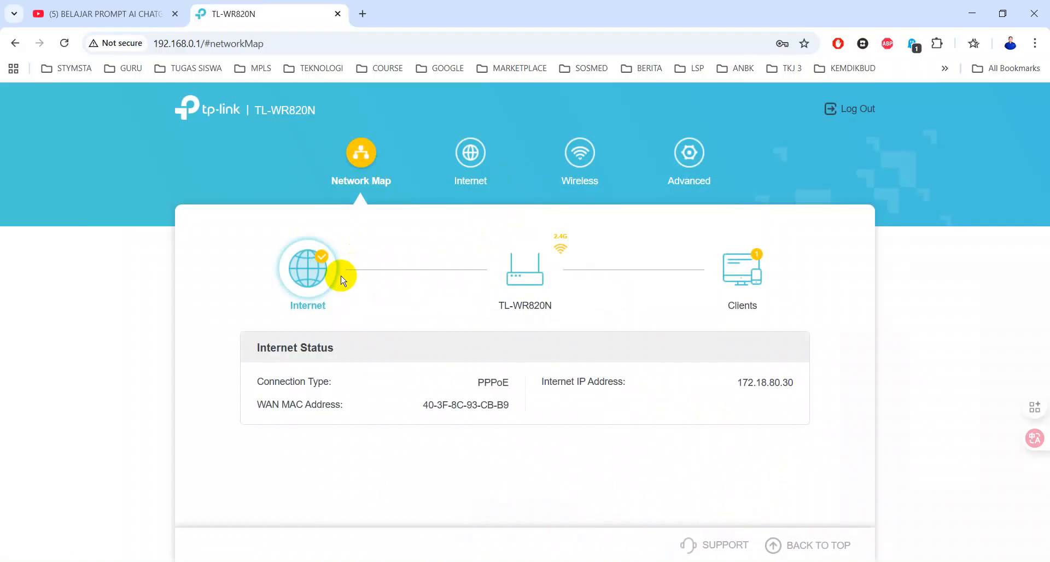
Open the Wireless settings page, which shows 2.4GHz SSID PPPOE IHYAK with security None
left_click(576, 174)
left_click(576, 148)
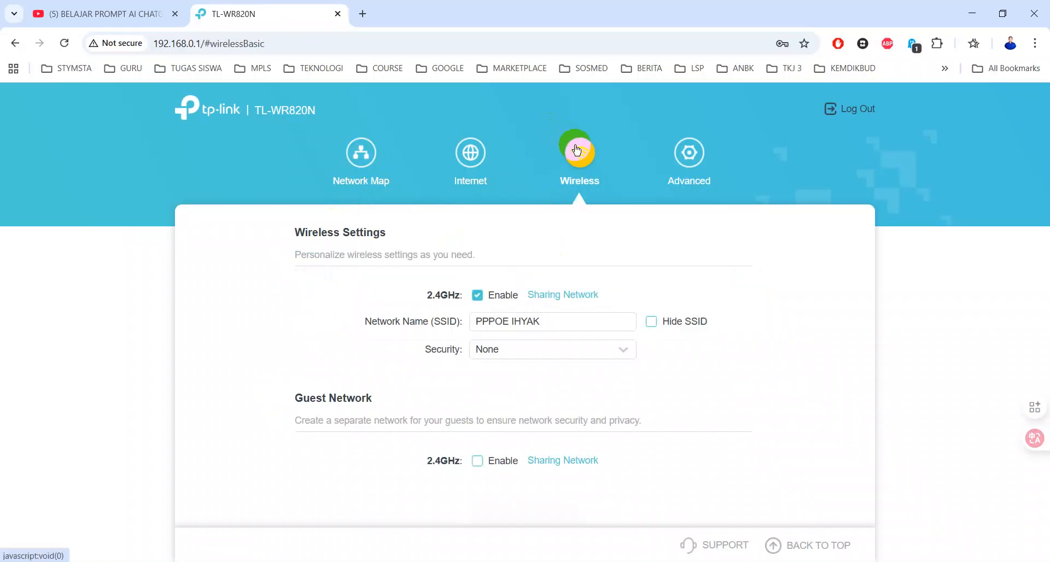
Keep the wireless SSID and None security unchanged, then go to Advanced Operation Mode (Router Mode)
left_click_drag(558, 322, 438, 323)
left_click(563, 325)
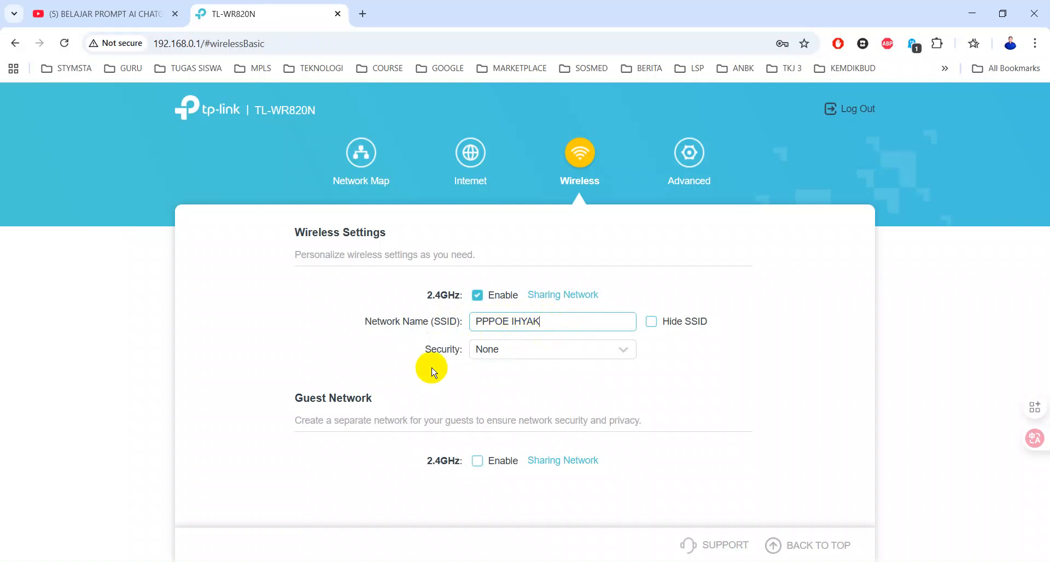
left_click(500, 352)
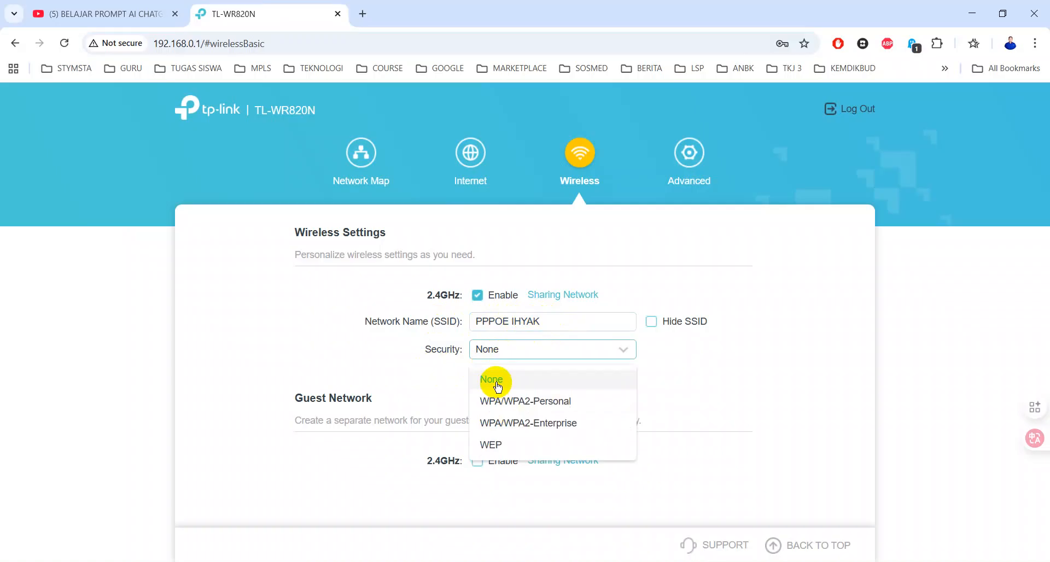
left_click(497, 385)
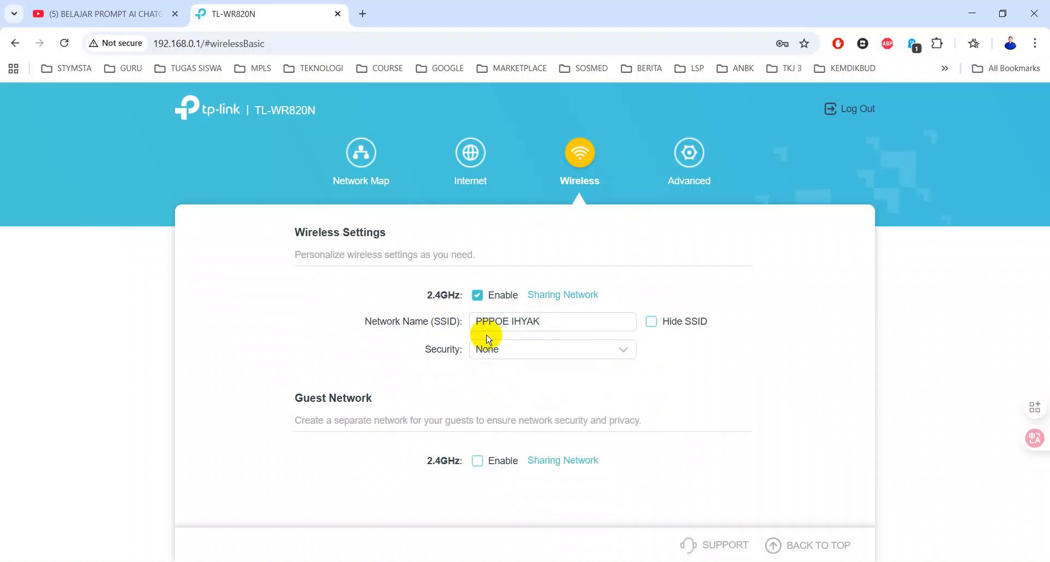
left_click(691, 163)
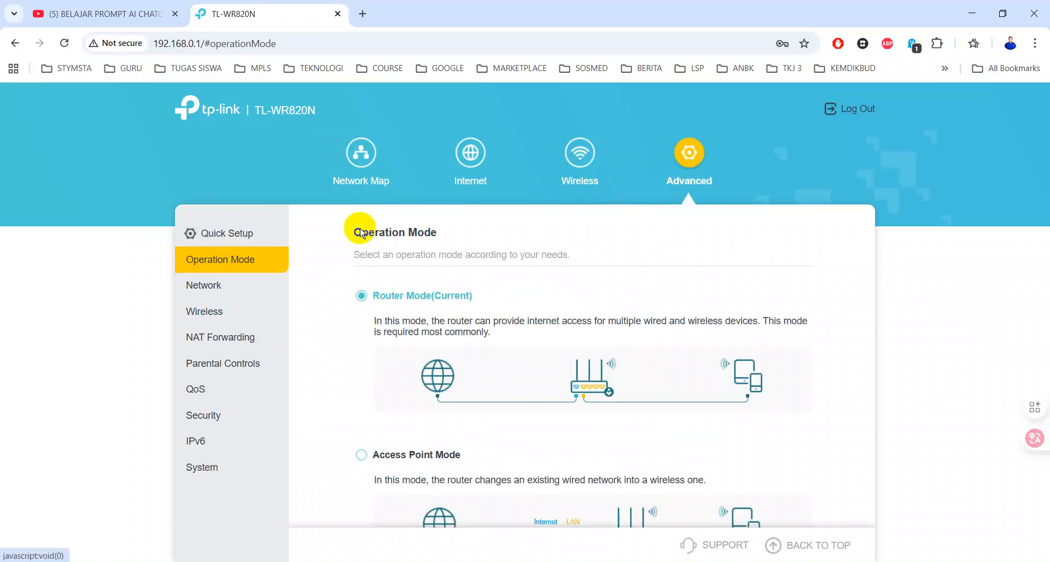
Look over the Operation Mode page, then expand the Security group to show Firewall, Access Control, IP & MAC Binding and ALG
scroll(468, 328, "down", 6)
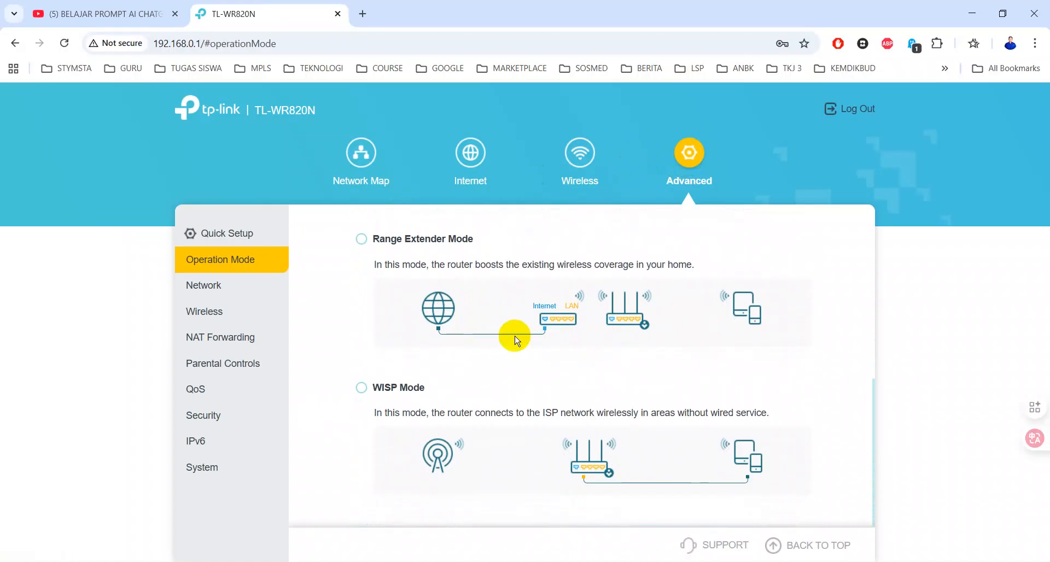
scroll(484, 353, "up", 6)
scroll(489, 348, "up", 1)
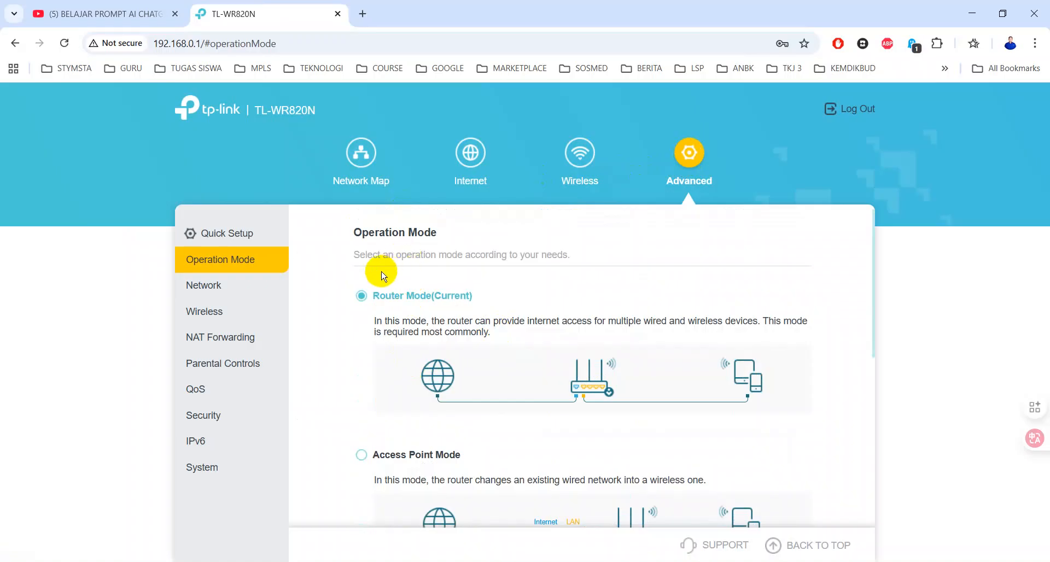
left_click(205, 417)
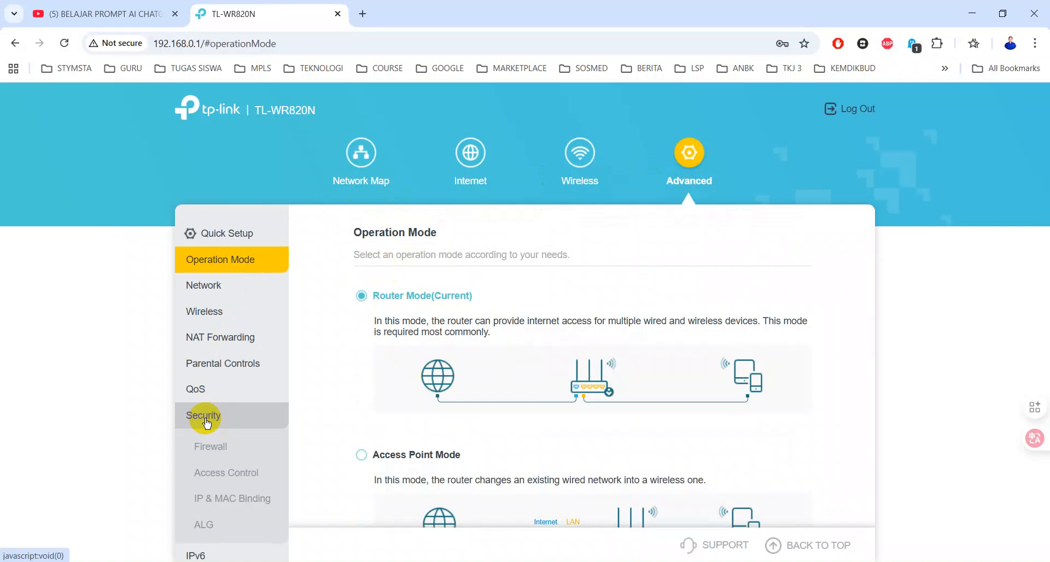
In Firewall settings, toggle WAN ping response off and back on, leaving SPI and pings enabled
left_click(211, 444)
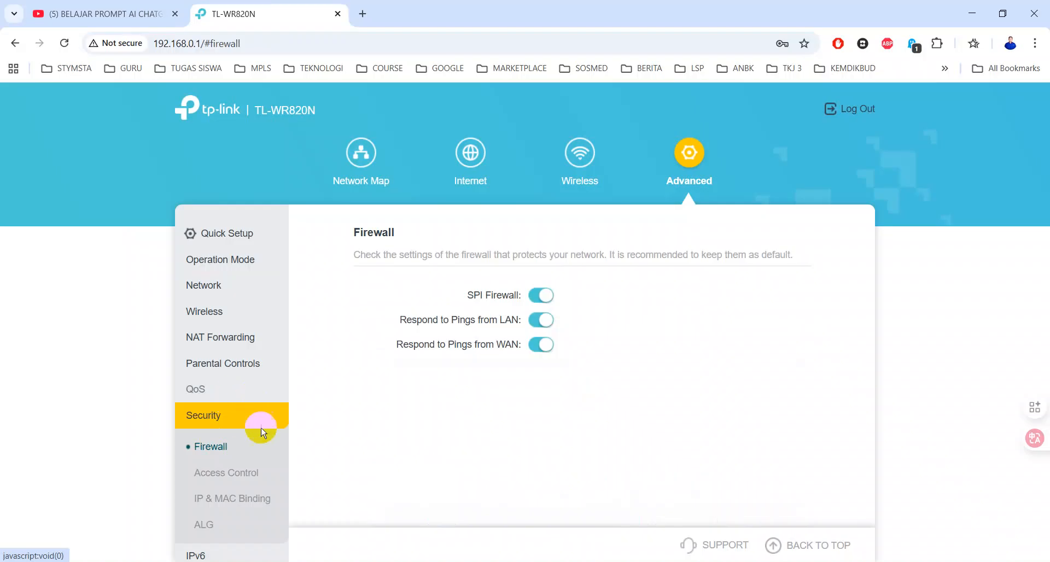
left_click(543, 353)
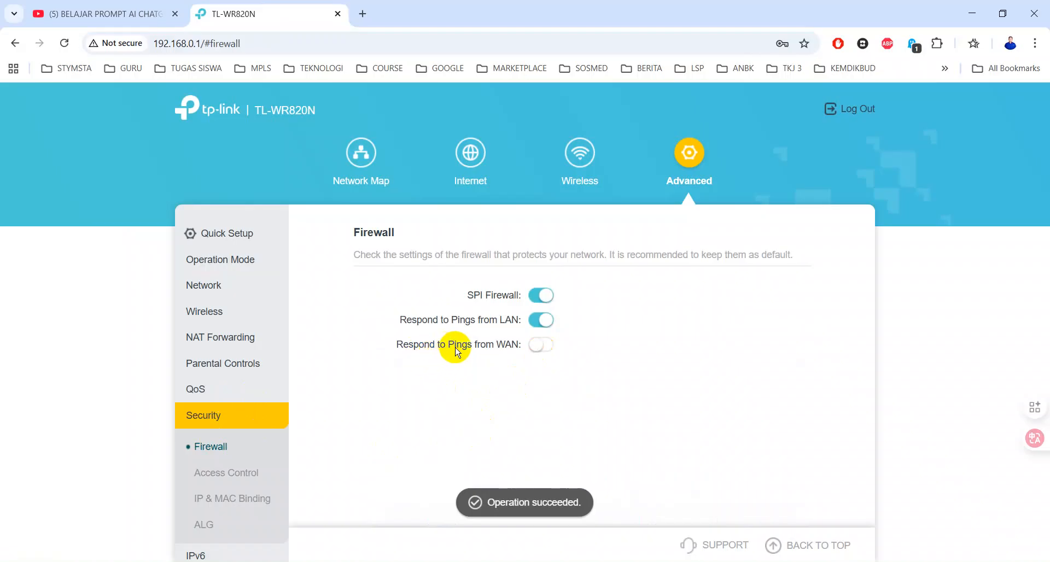
left_click(551, 348)
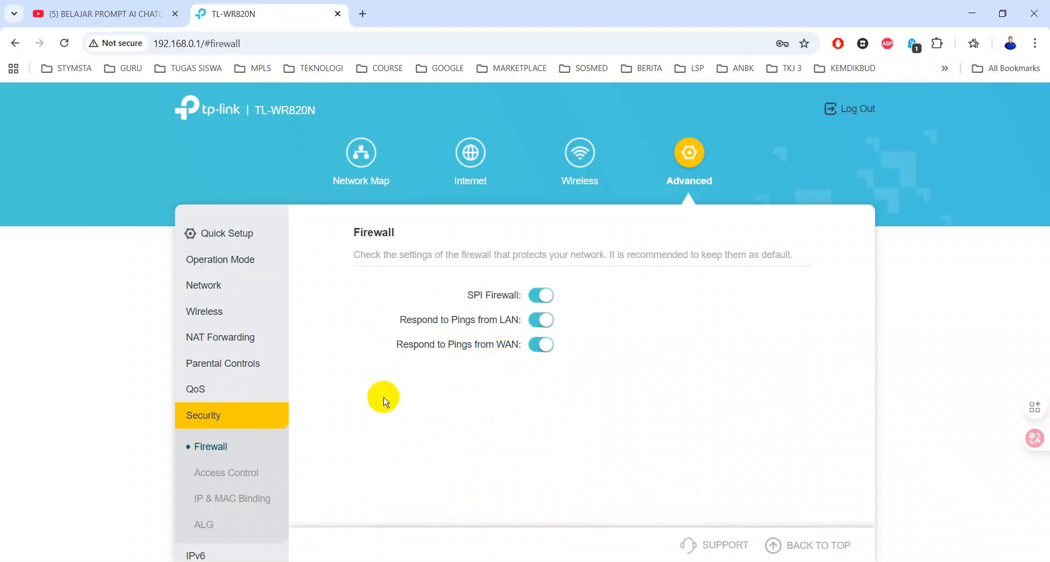
scroll(221, 435, "down", 1)
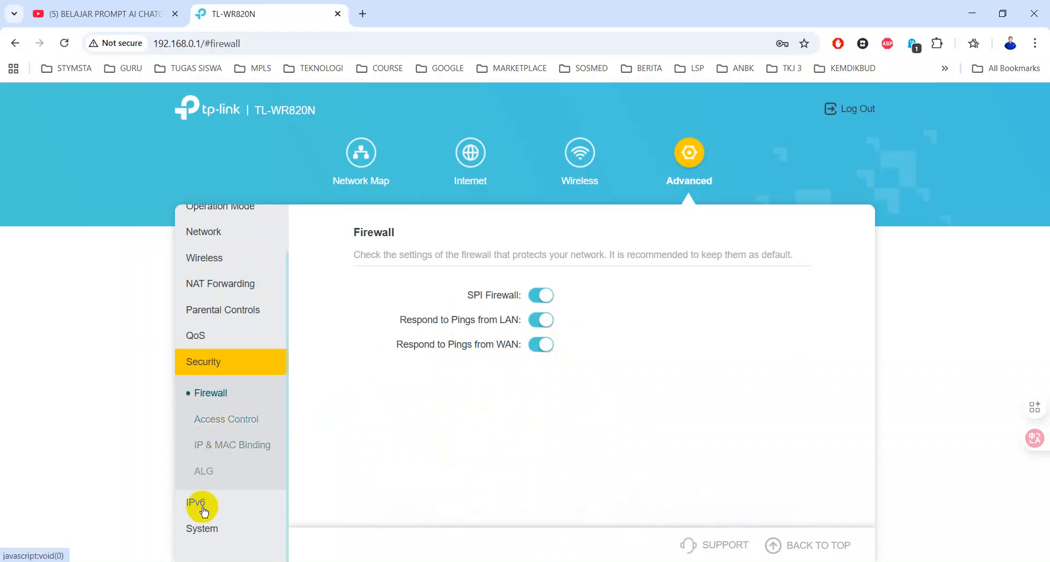
Briefly expand the System menu, then return to the Security menu
left_click(206, 528)
scroll(228, 454, "down", 2)
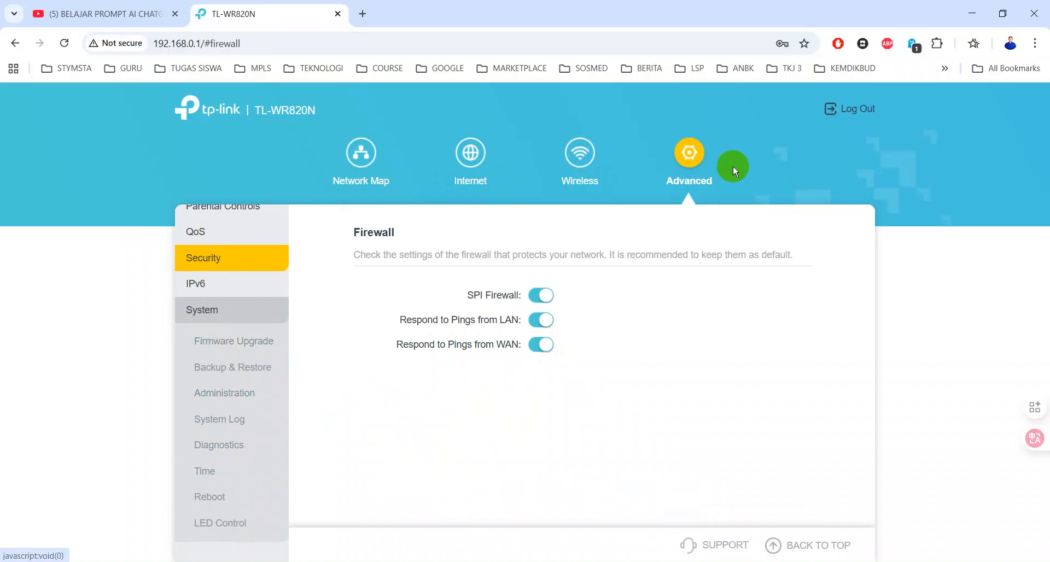
left_click(215, 258)
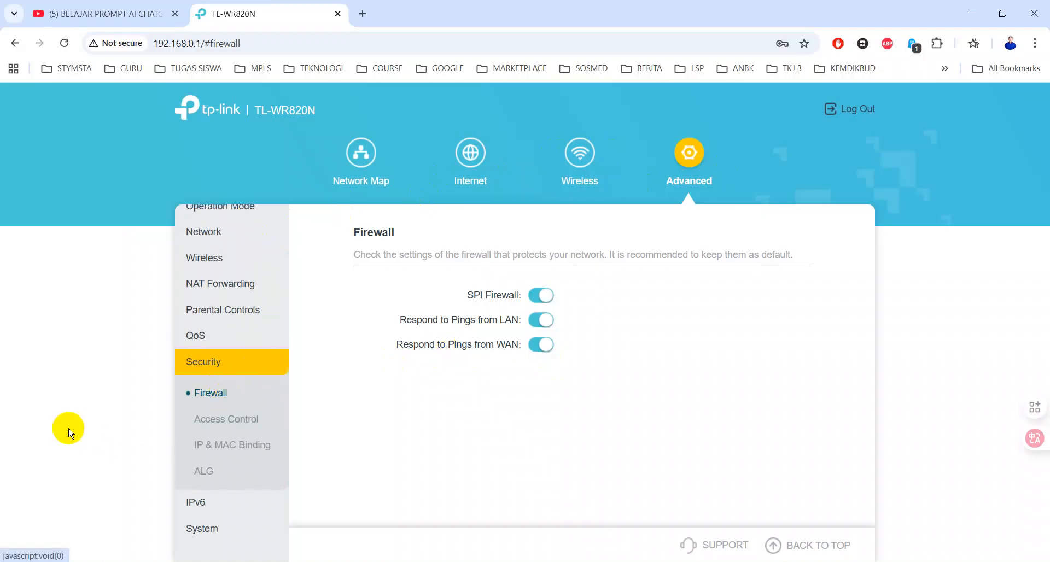
Confirm Remote Management is enabled on HTTP port 80 under Administration, then open System Reboot
left_click(216, 525)
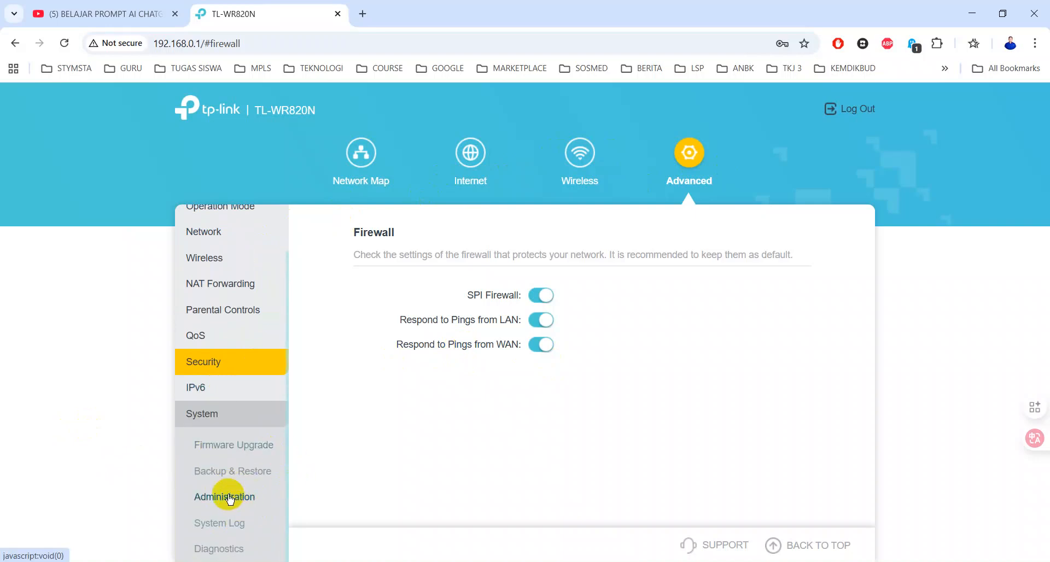
left_click(230, 497)
scroll(438, 440, "down", 4)
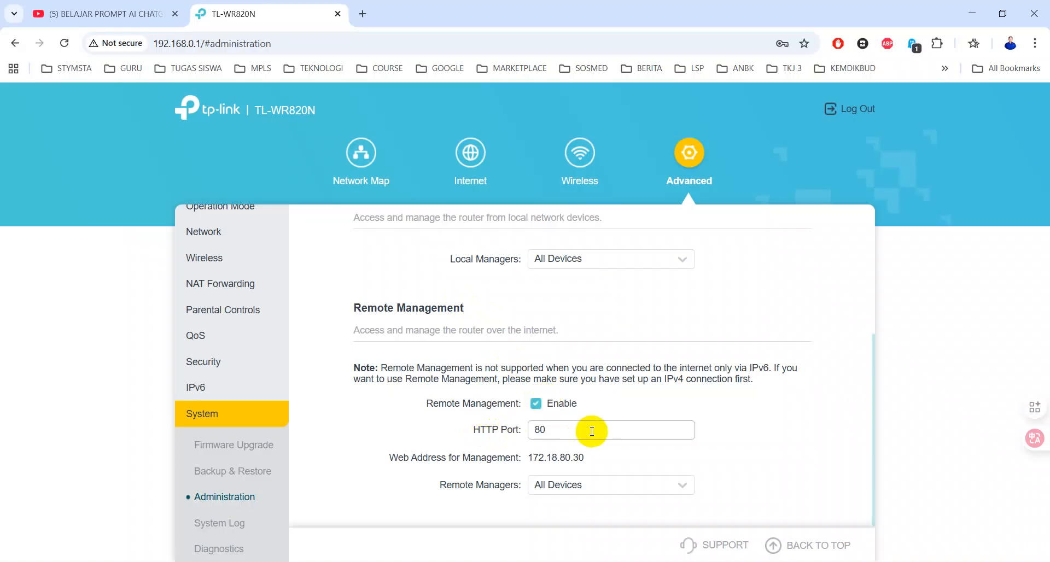
left_click(506, 435)
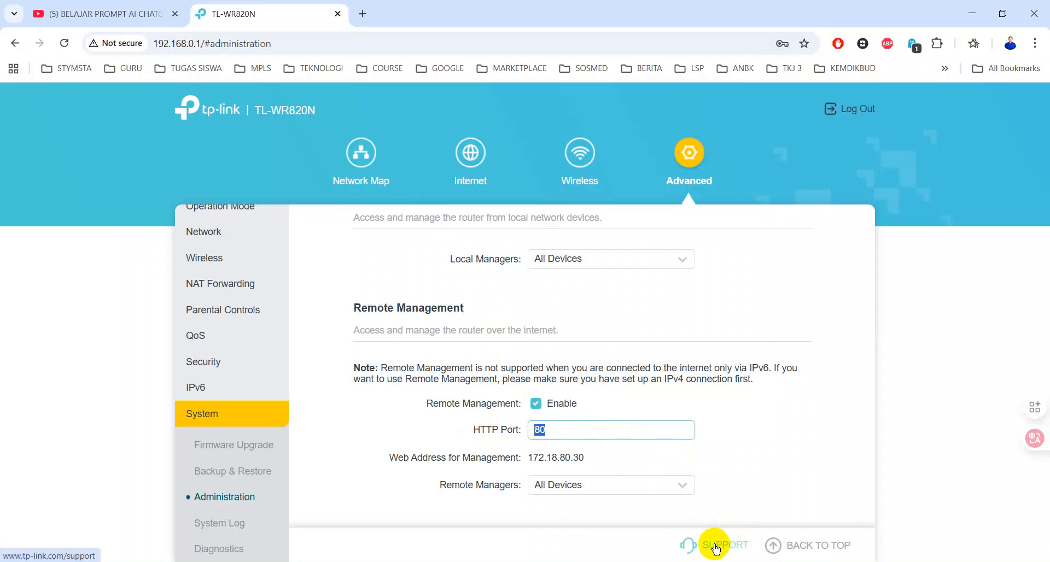
scroll(234, 485, "down", 2)
left_click(227, 498)
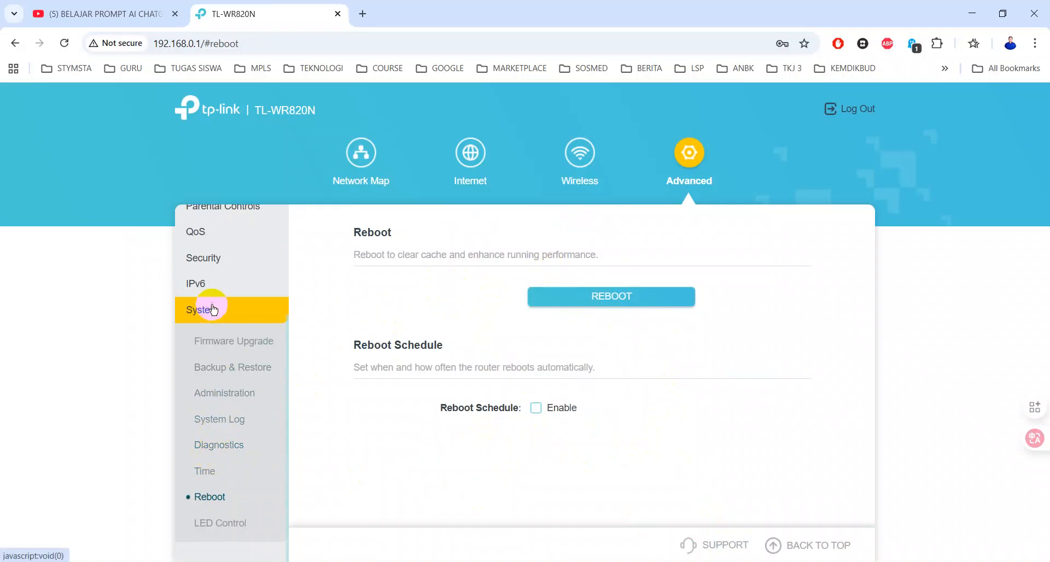
Ping google.com from the router's Diagnostics page with 4 packets of 64 bytes
left_click(219, 444)
left_click(547, 317)
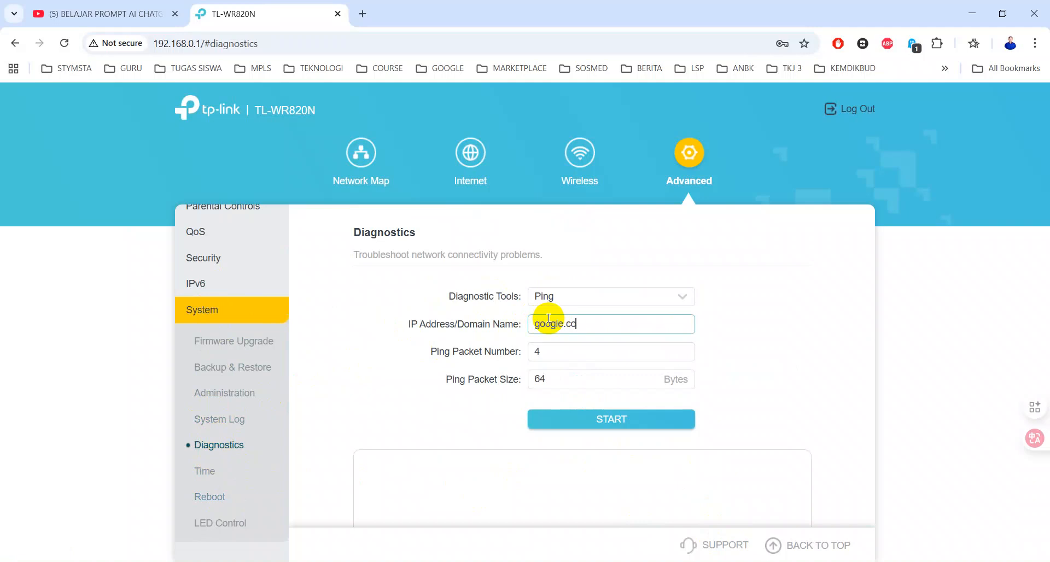
type("google.com")
left_click(591, 424)
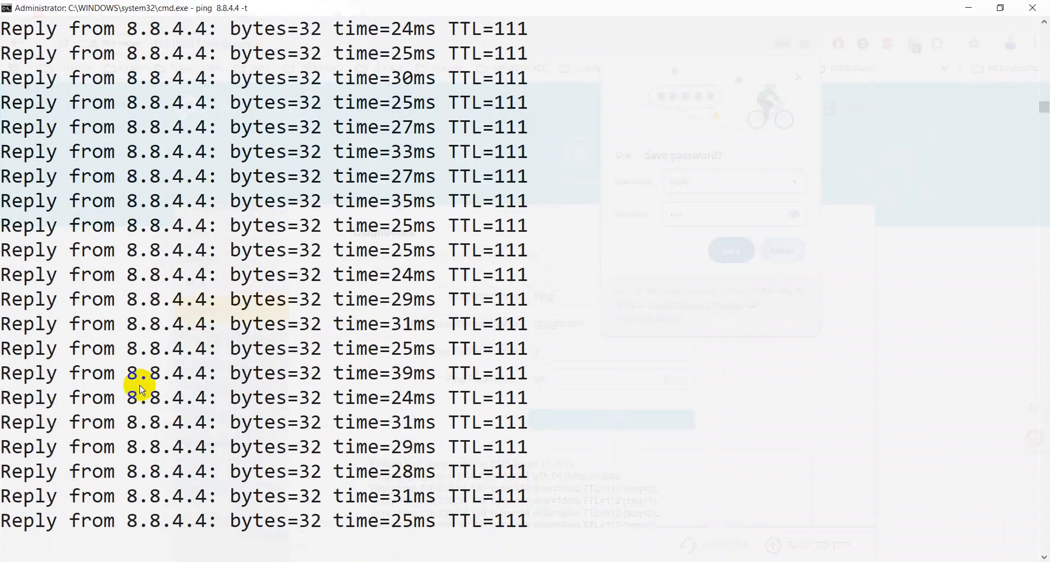
Check the continuous 8.8.4.4 ping in Command Prompt and dismiss Chrome's save-password prompt
left_click_drag(131, 397, 124, 402)
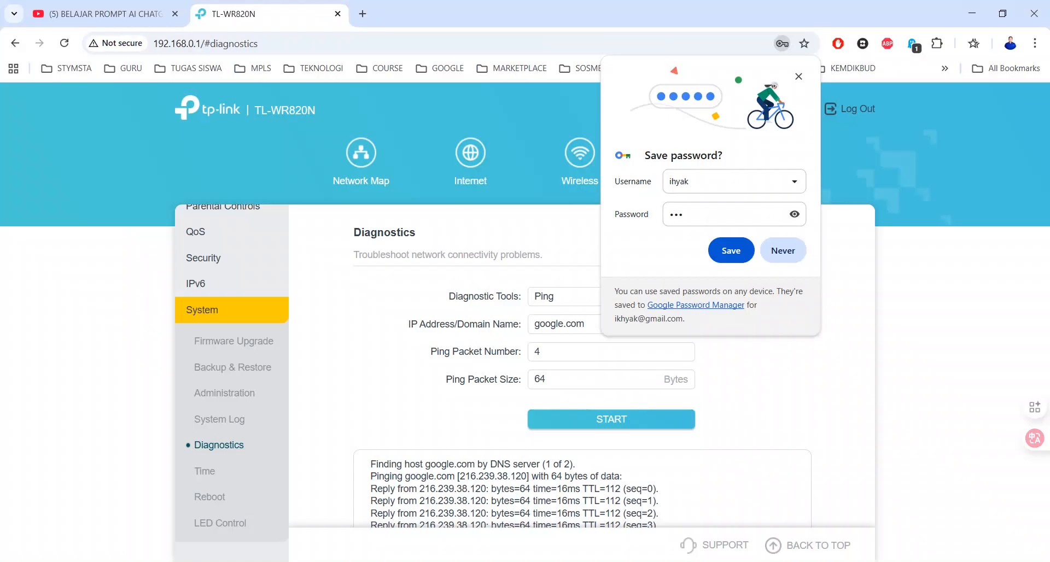
left_click(800, 77)
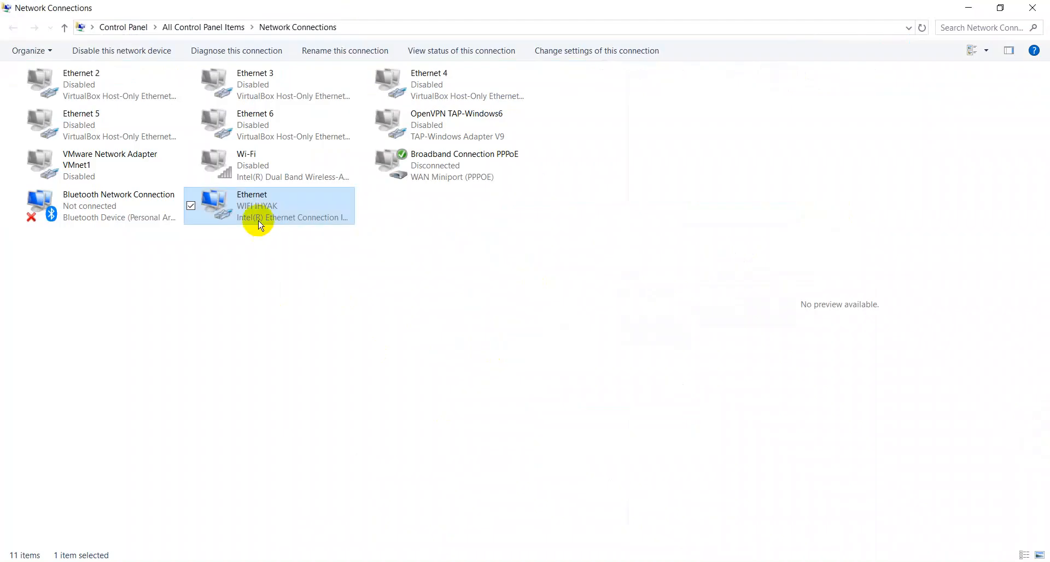
Check Ethernet status details (IPv4 192.168.0.100, gateway 192.168.0.1, 100 Mbps), then return to Chrome
right_click(259, 221)
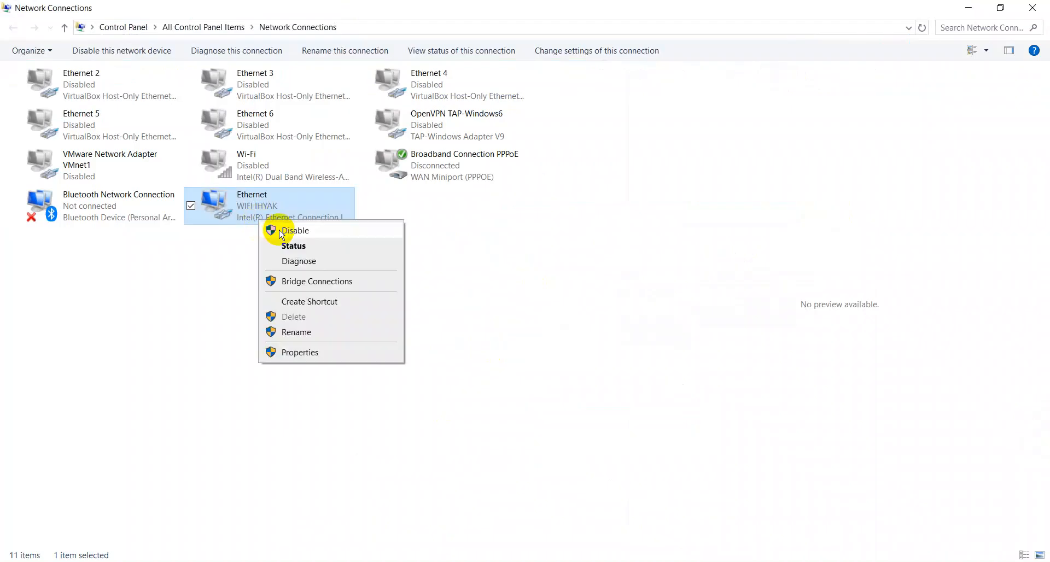
left_click(288, 248)
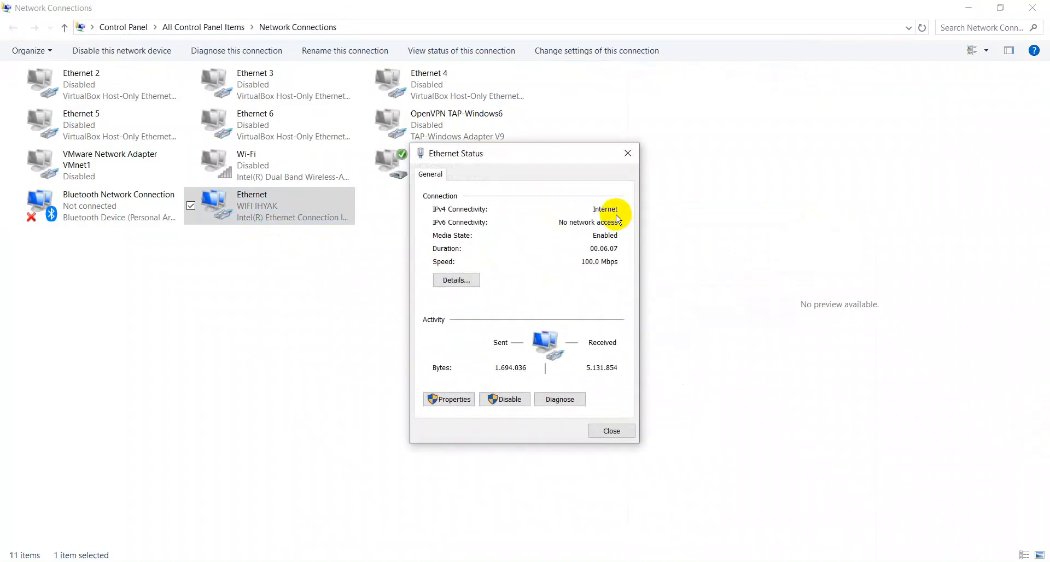
left_click(469, 280)
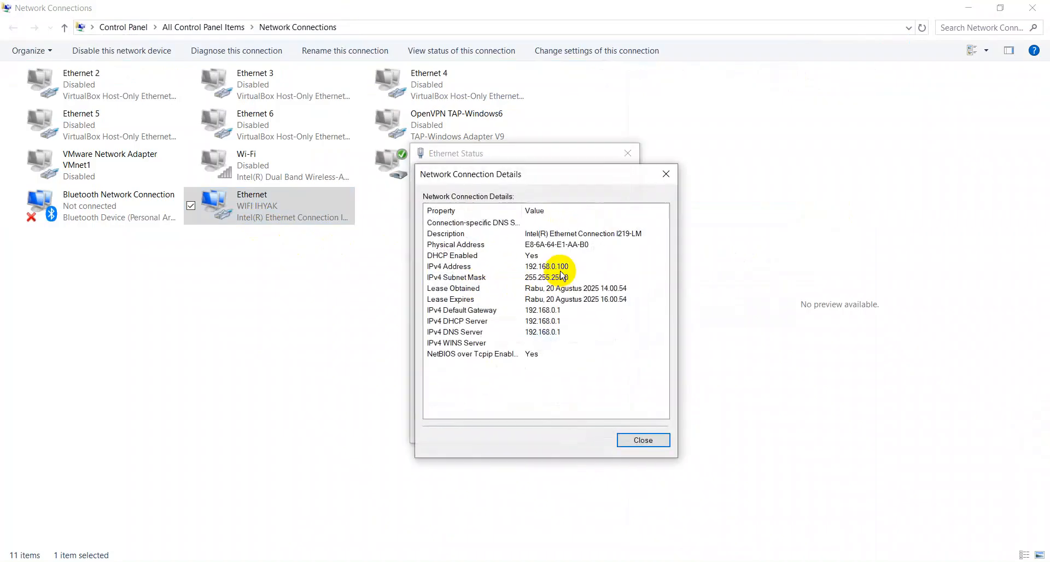
key("Escape")
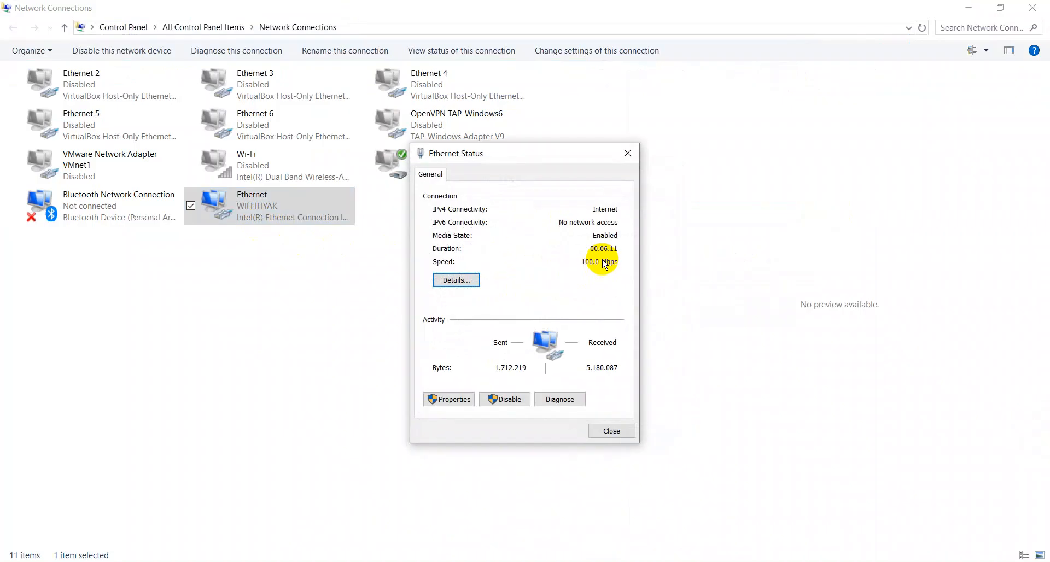
key("Escape")
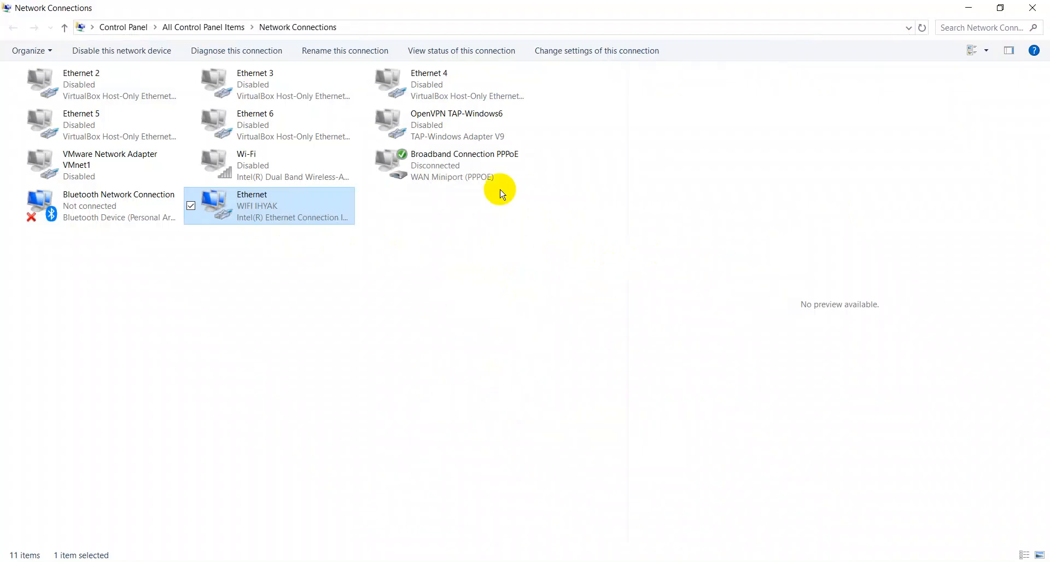
left_click(189, 561)
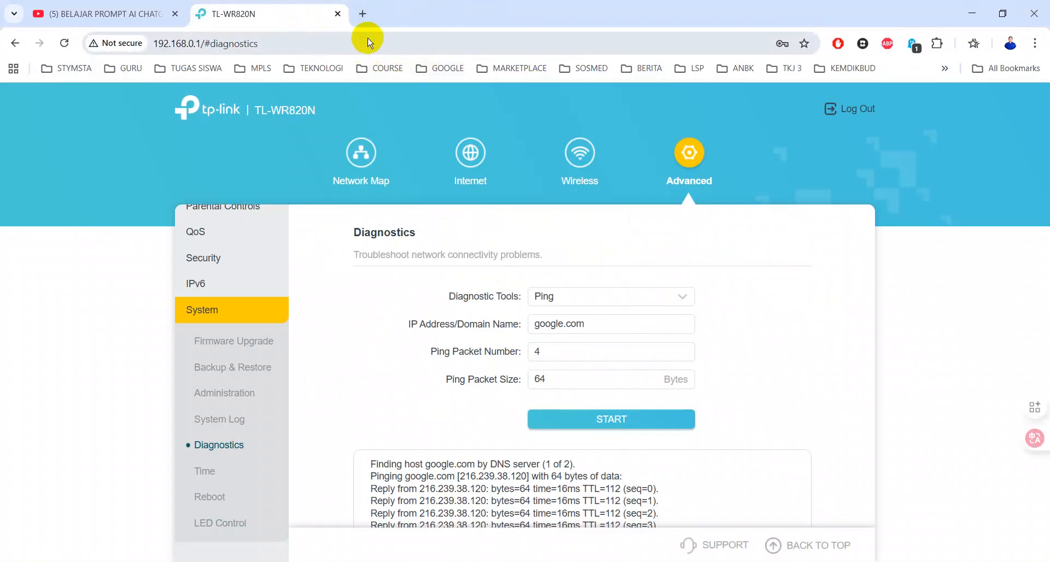
Check the public IP via the CEK ISP bookmark and highlight ISP PT Telkom Indonesia
left_click(328, 68)
mouse_move(520, 87)
mouse_move(320, 67)
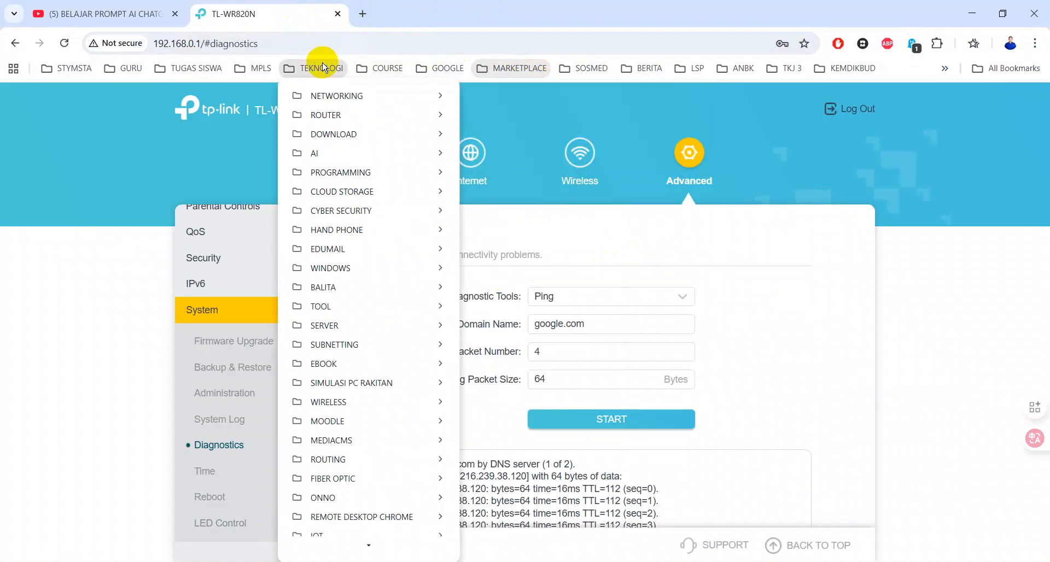
mouse_move(445, 95)
left_click(620, 98)
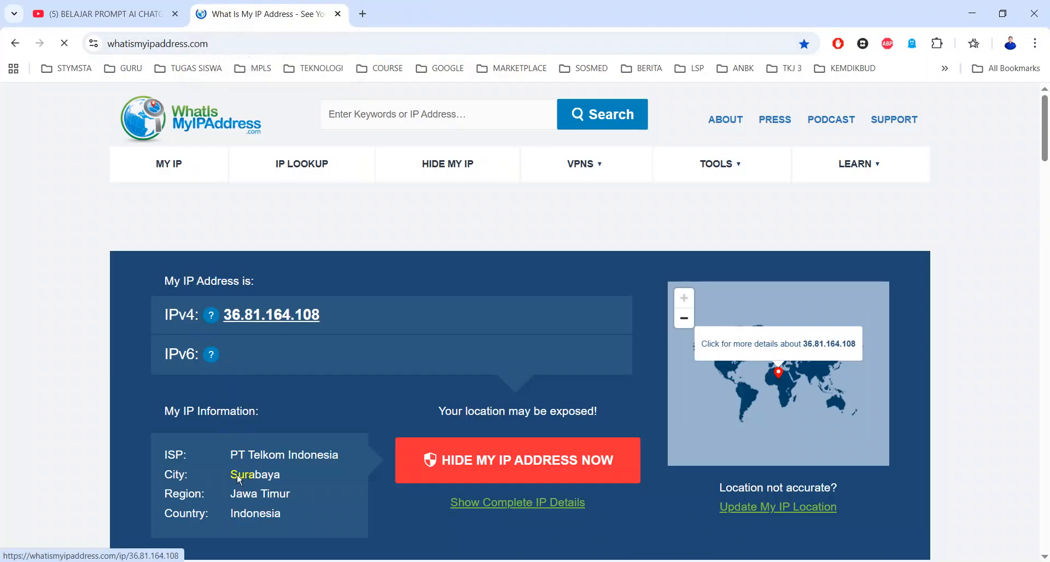
left_click_drag(221, 454, 344, 456)
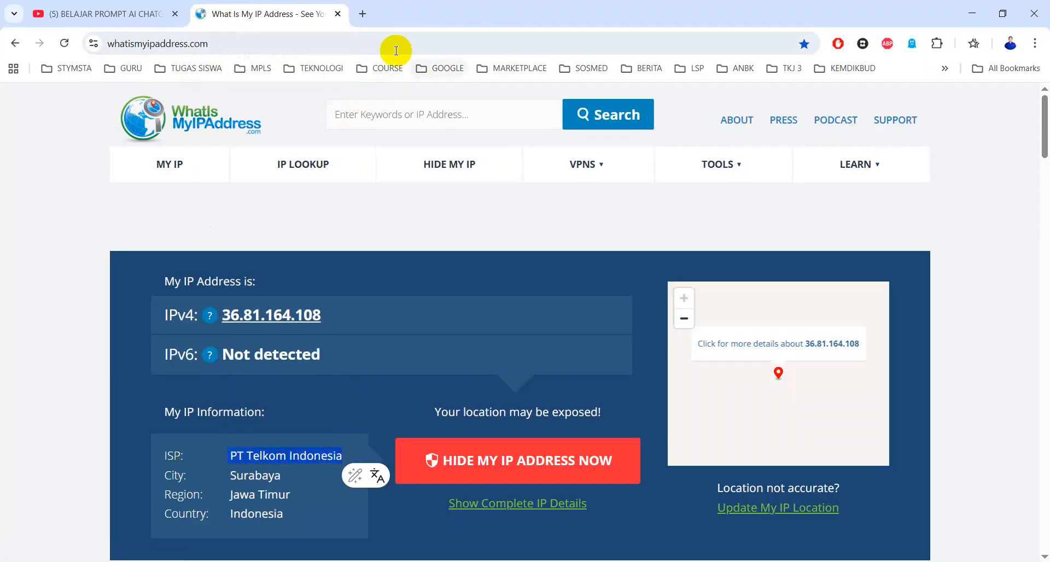
Browse the TEKNOLOGI > NETWORKING bookmarks to TEST BANDWIDTH
left_click(319, 68)
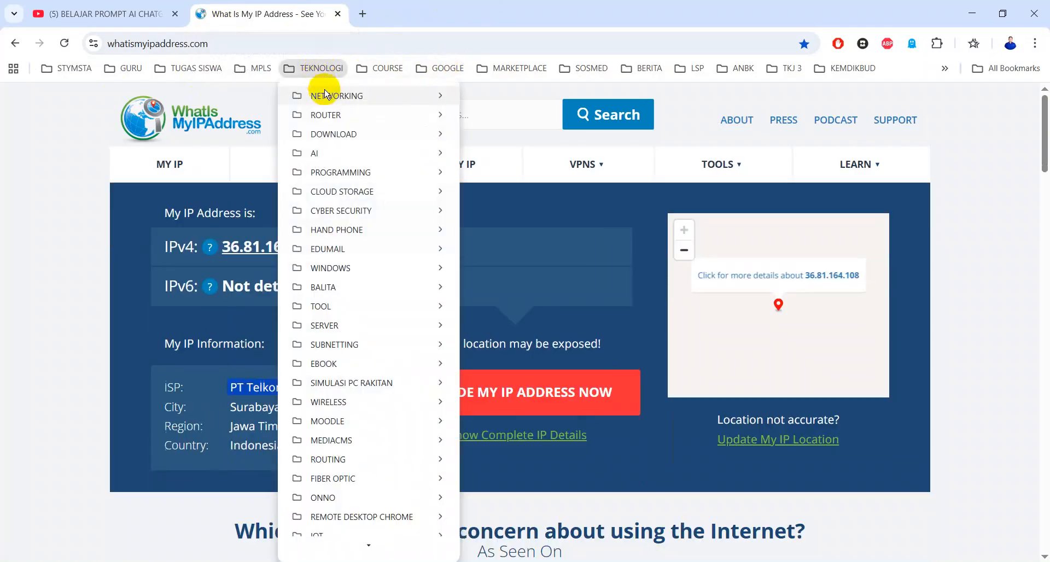
mouse_move(382, 95)
mouse_move(560, 174)
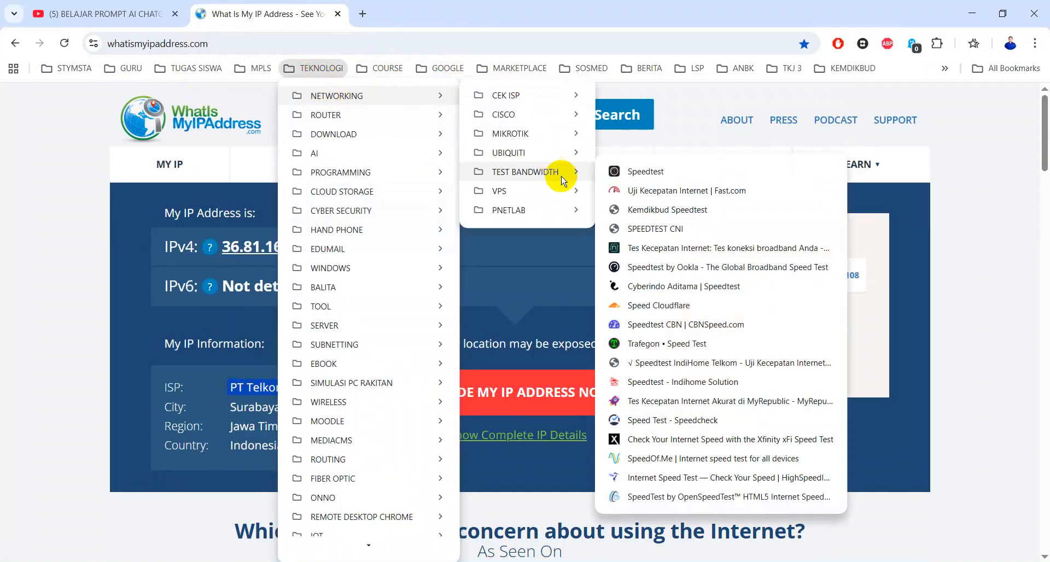
Run the Fast.com speed test (2.7 Mbps) and open a new blank tab
left_click(629, 193)
mouse_move(602, 166)
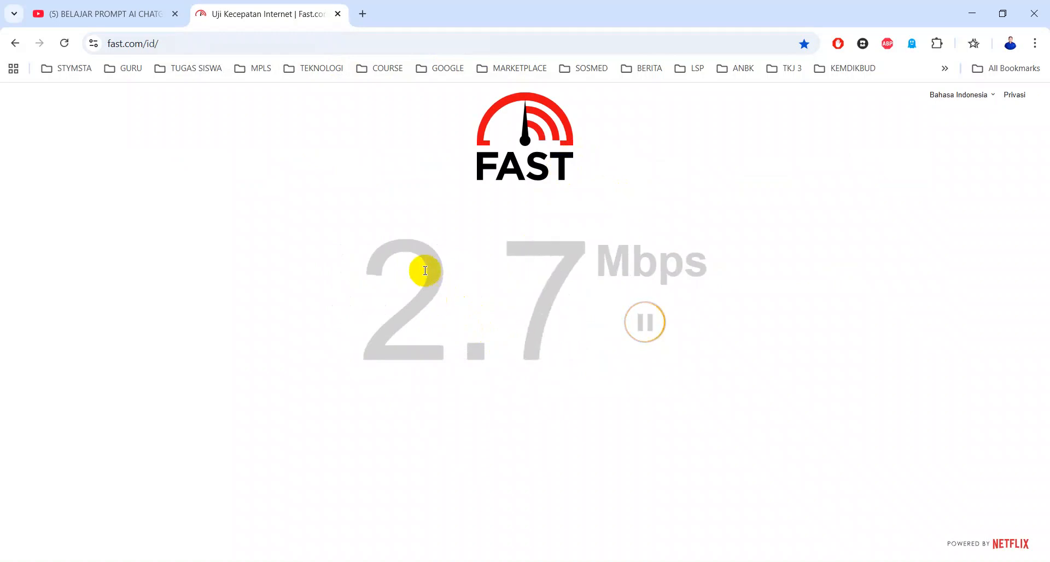
left_click(420, 287)
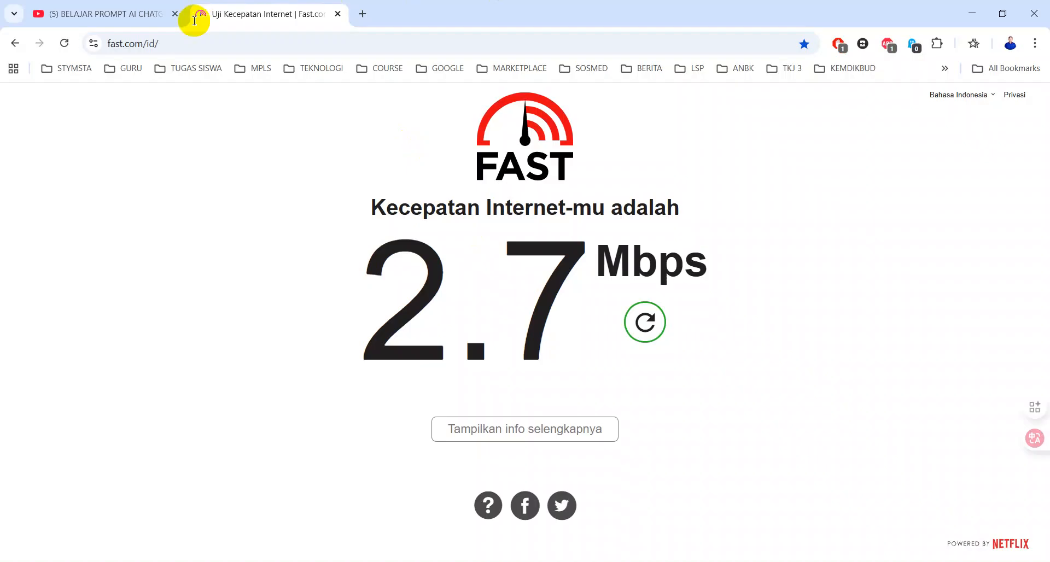
left_click(189, 43)
Load the router's Network Map at 192.168.0.1 in a new tab, then minimize to the desktop
left_click(360, 12)
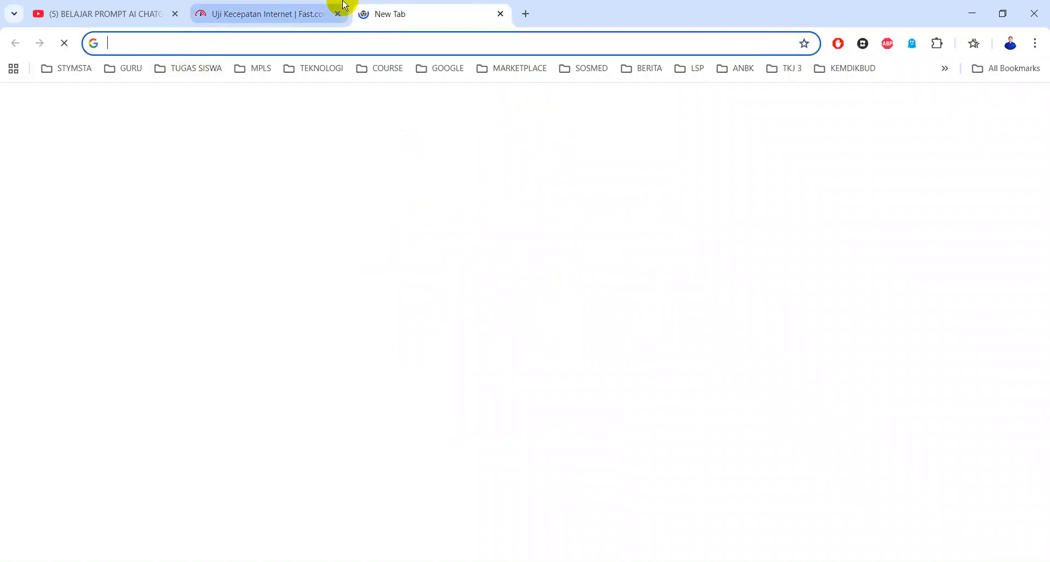
type("192.168.0.1")
key("Return")
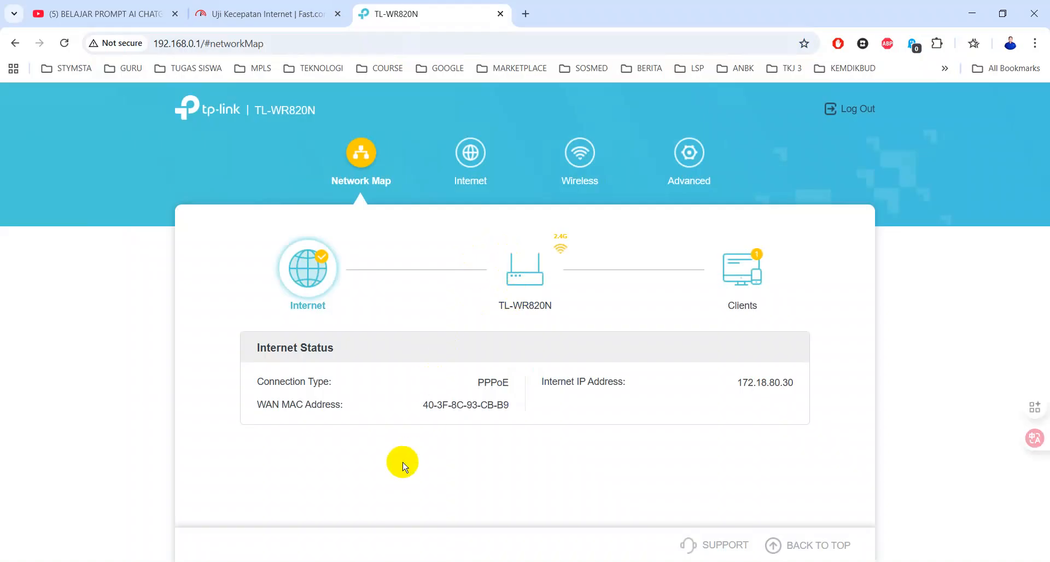
key("super+d")
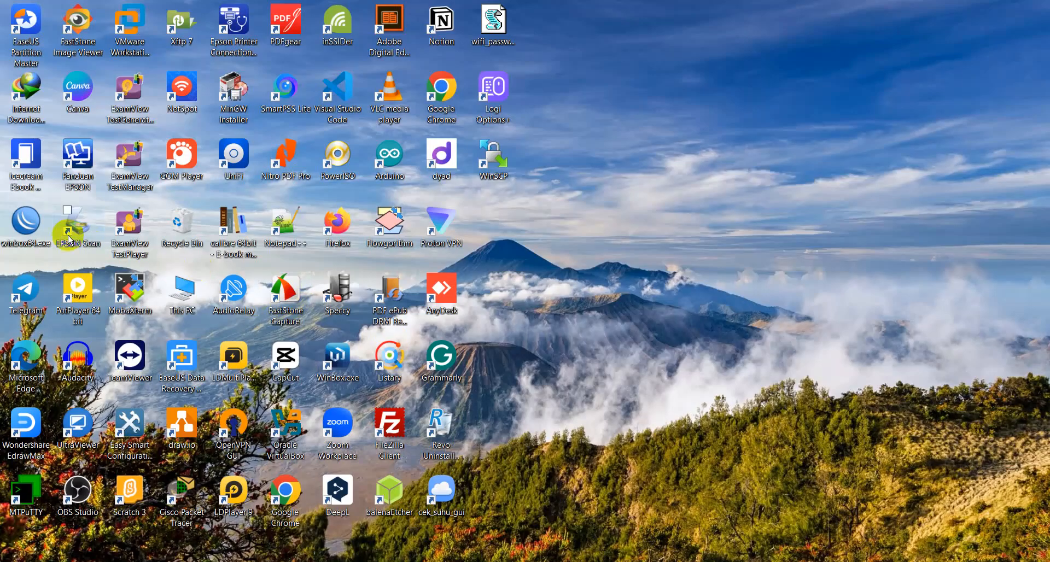
Launch WinBox and refresh its Neighbors list several times; no routers appear
double_click(25, 216)
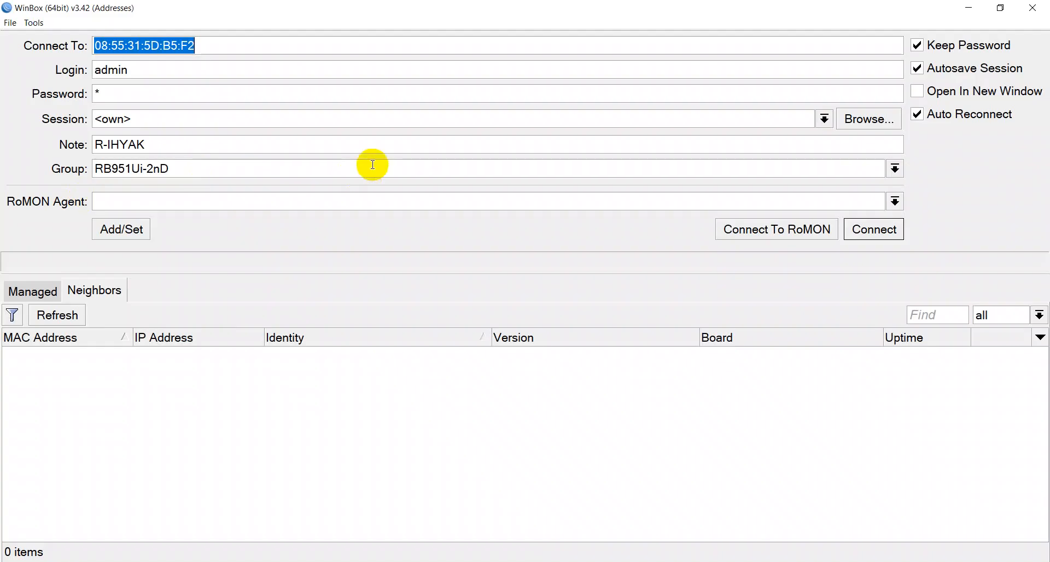
left_click(51, 324)
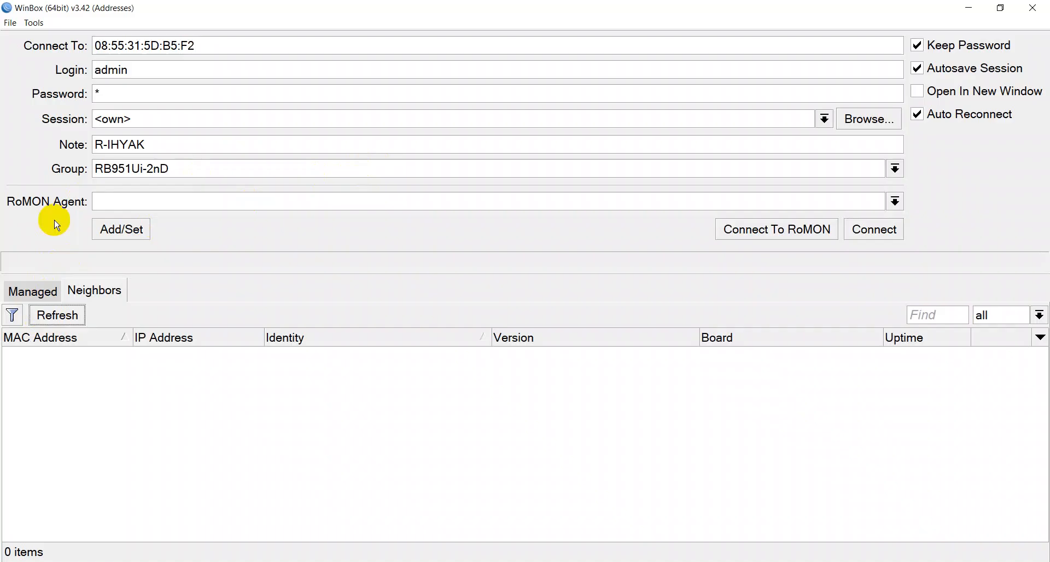
left_click(60, 320)
left_click(75, 322)
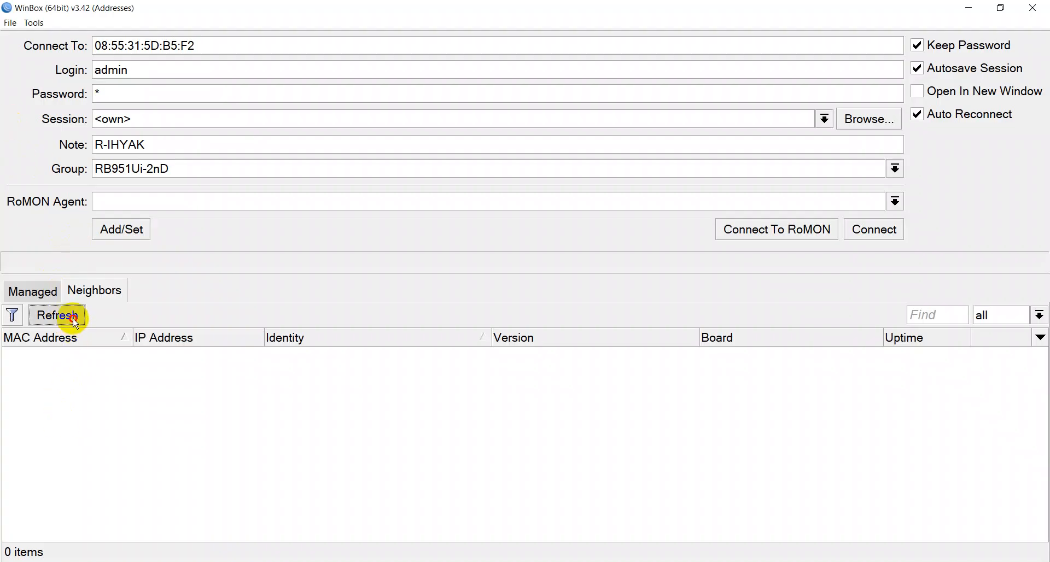
left_click(73, 319)
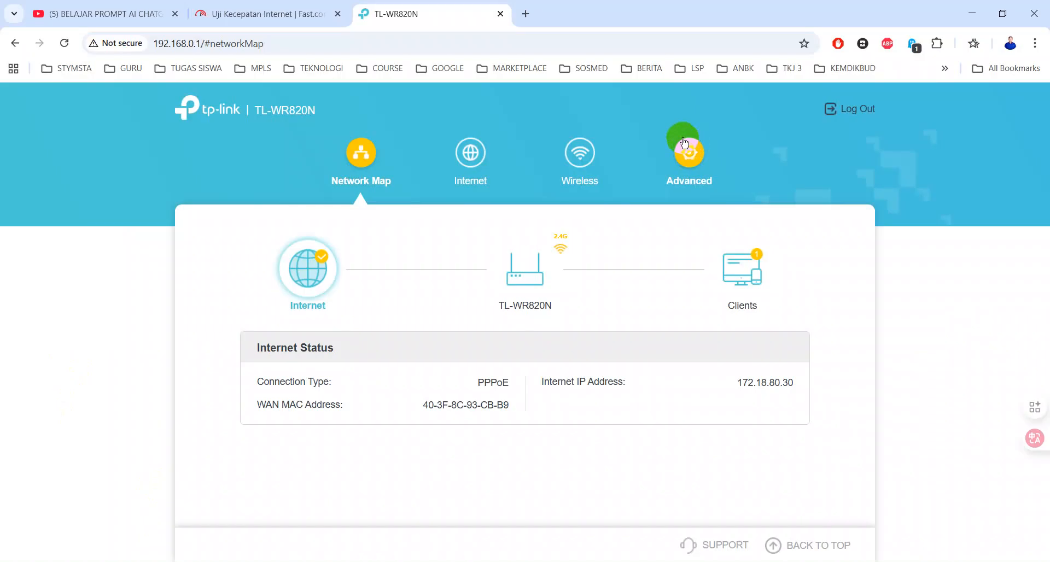
Check the ping settings on the Advanced Security > Firewall page
left_click(686, 156)
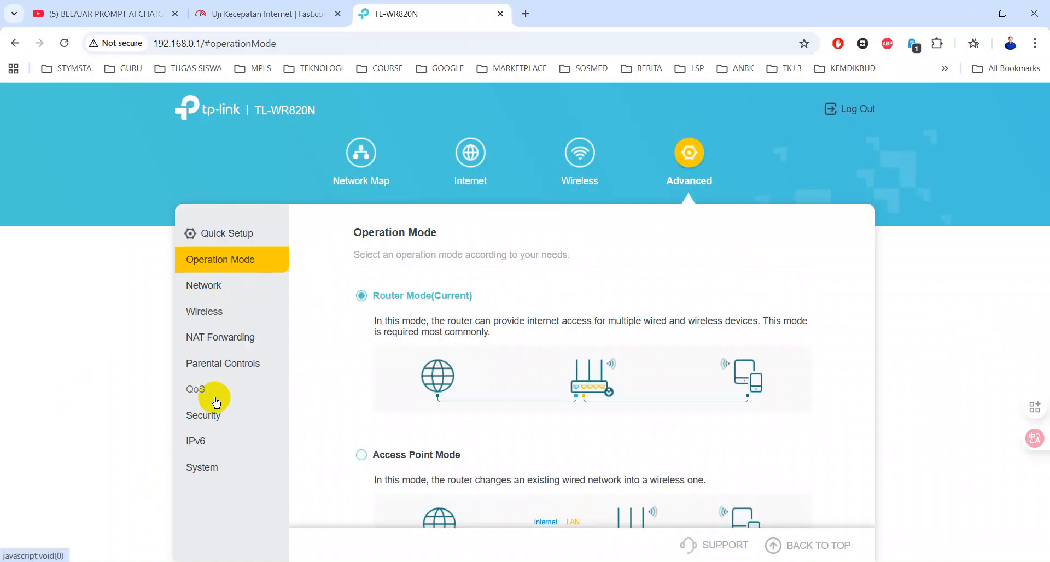
left_click(212, 415)
left_click(227, 441)
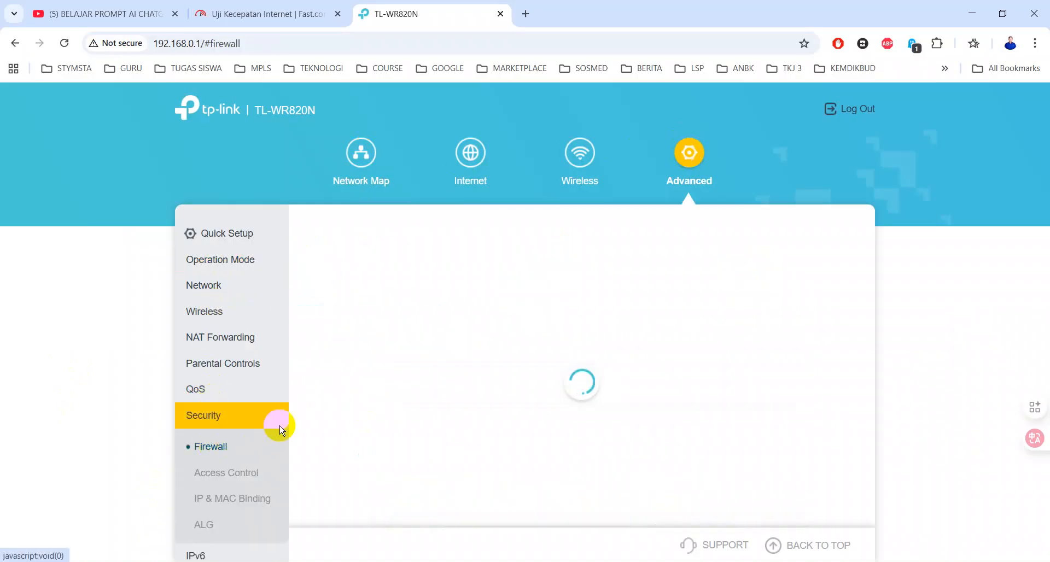
left_click(547, 347)
scroll(227, 414, "down", 1)
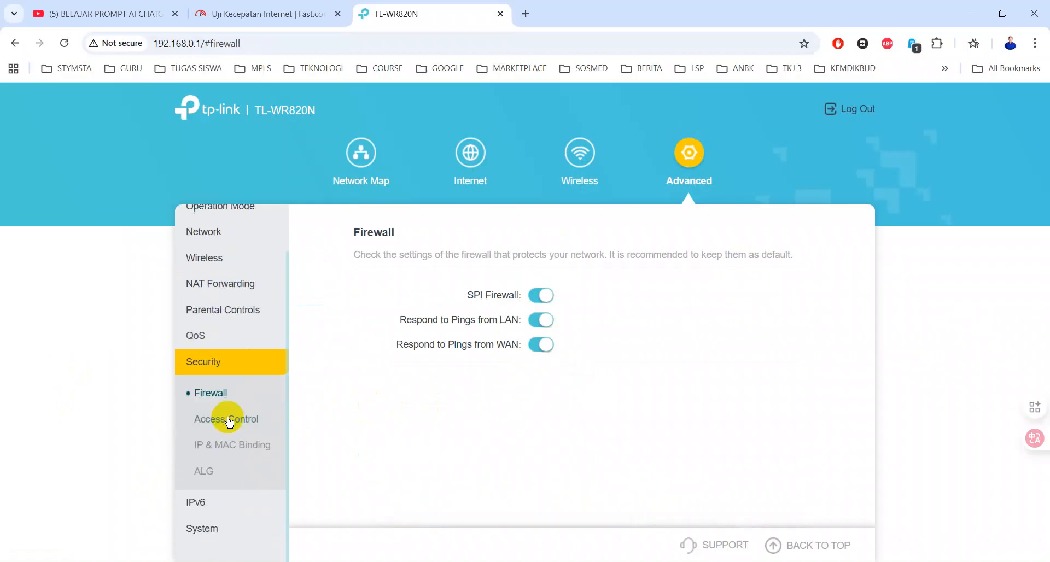
Inspect Remote Management on System > Administration: enabled, HTTP port 80, 172.18.80.30
left_click(211, 530)
scroll(263, 471, "down", 2)
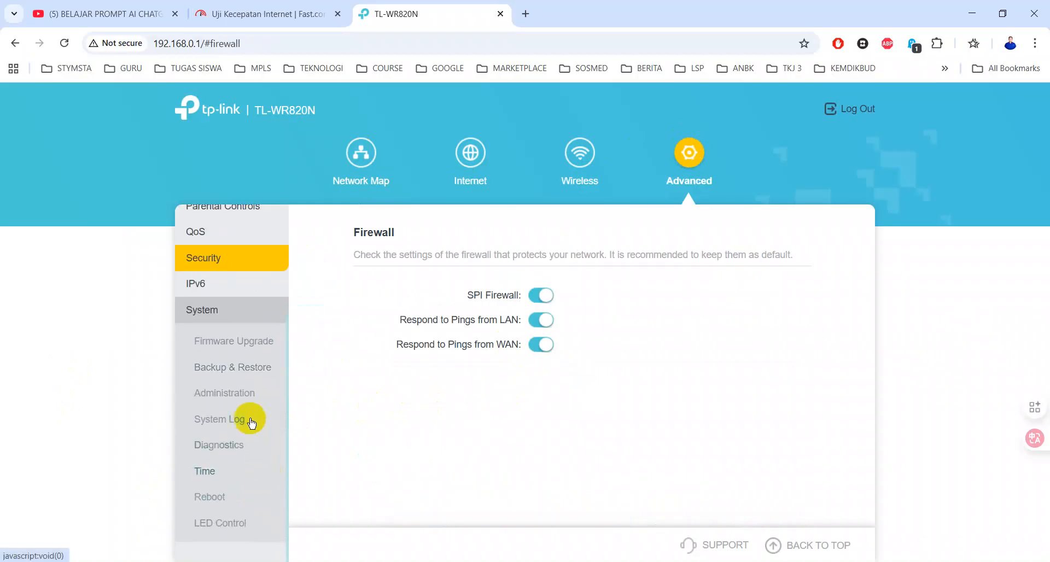
left_click(241, 393)
scroll(555, 428, "down", 1)
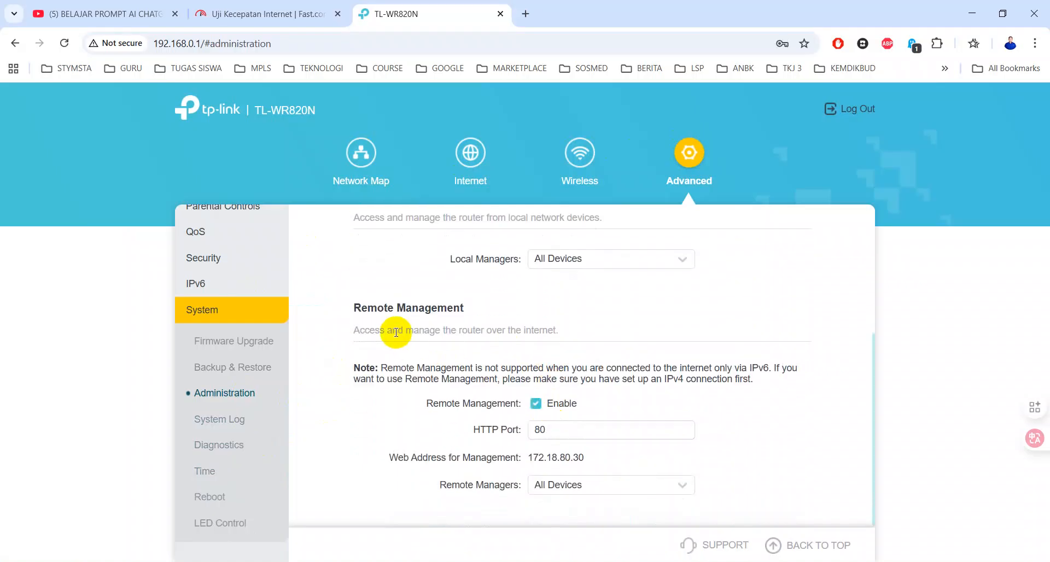
left_click(563, 431)
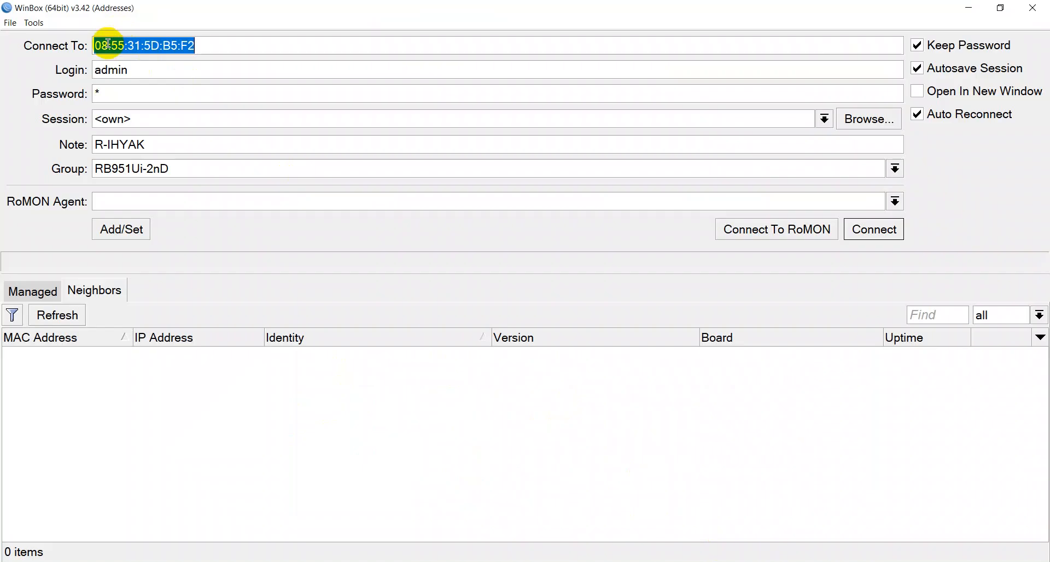
Connect WinBox to the MikroTik router at 172.18.80.1
type("172.18")
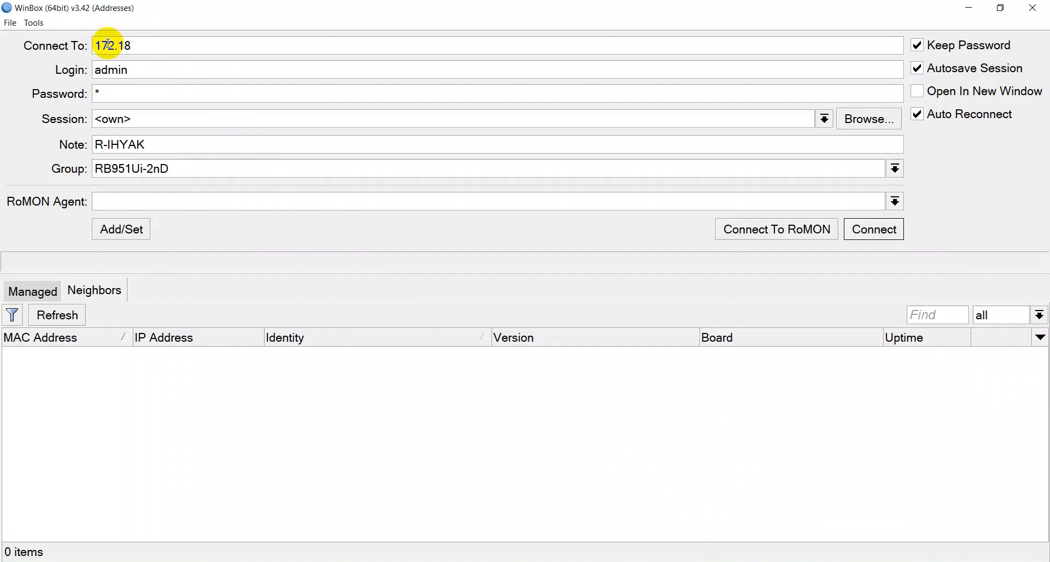
type(".80.1")
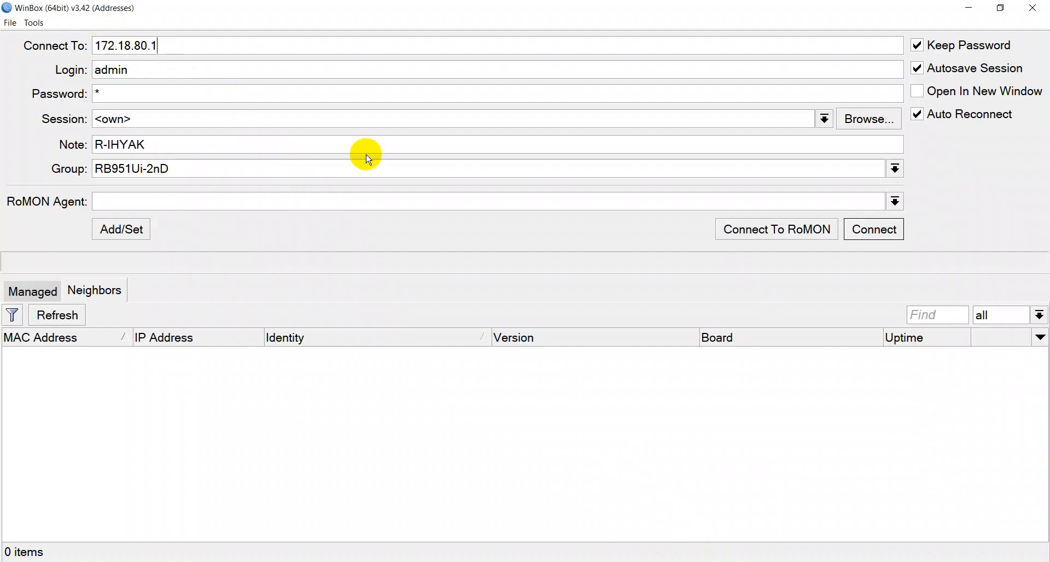
left_click(875, 230)
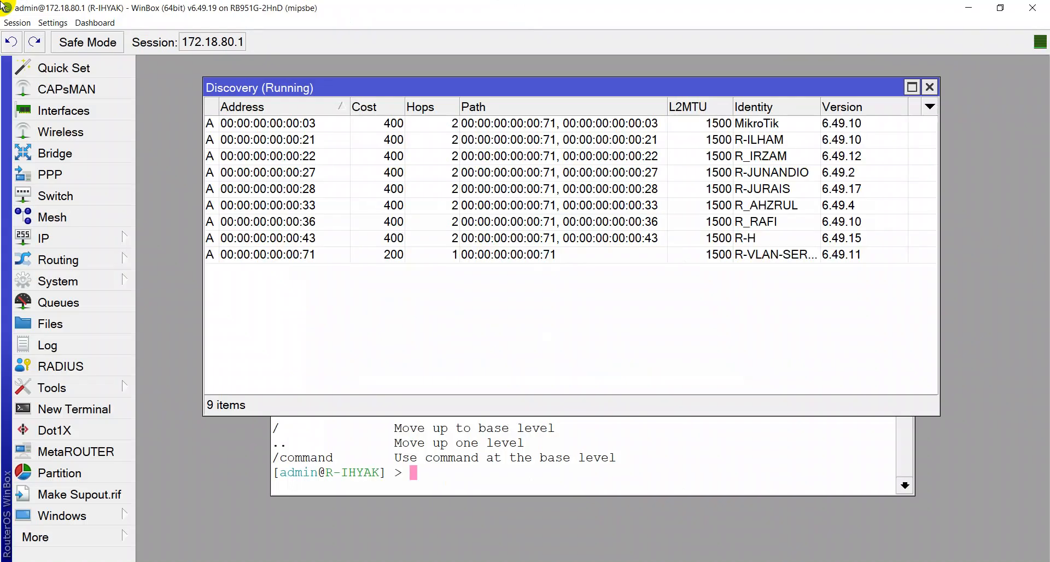
Change the PPPoE user's secret profile from PAKET 3 MB to PAKET 6 MB and save it
key("Escape")
key("Escape")
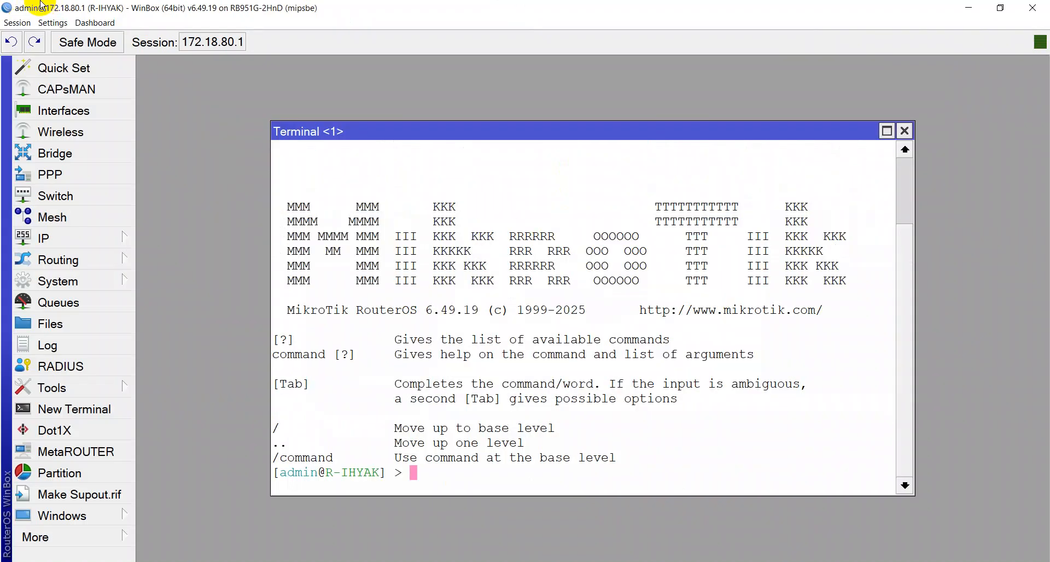
left_click(68, 176)
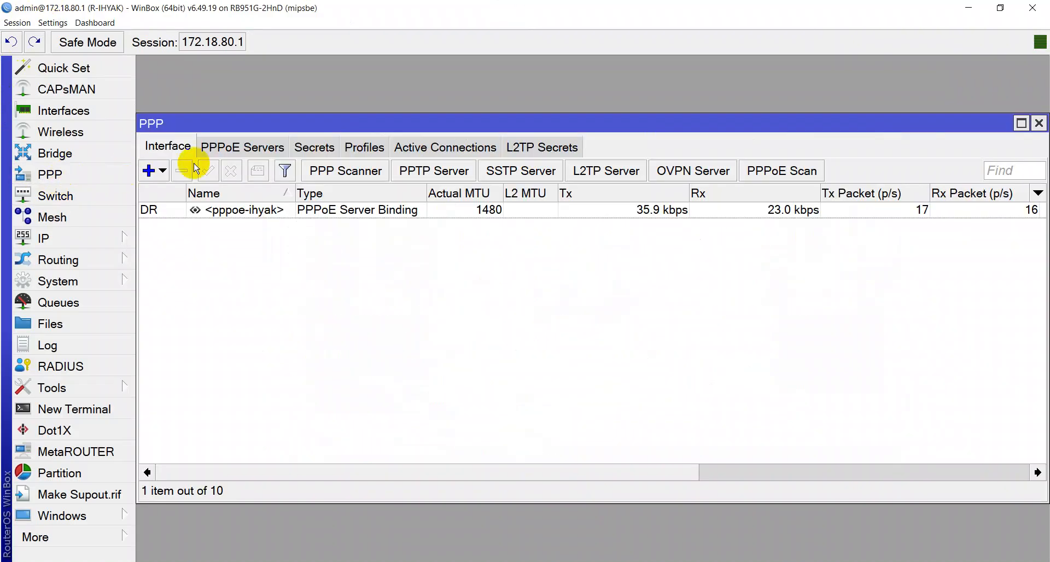
left_click(315, 153)
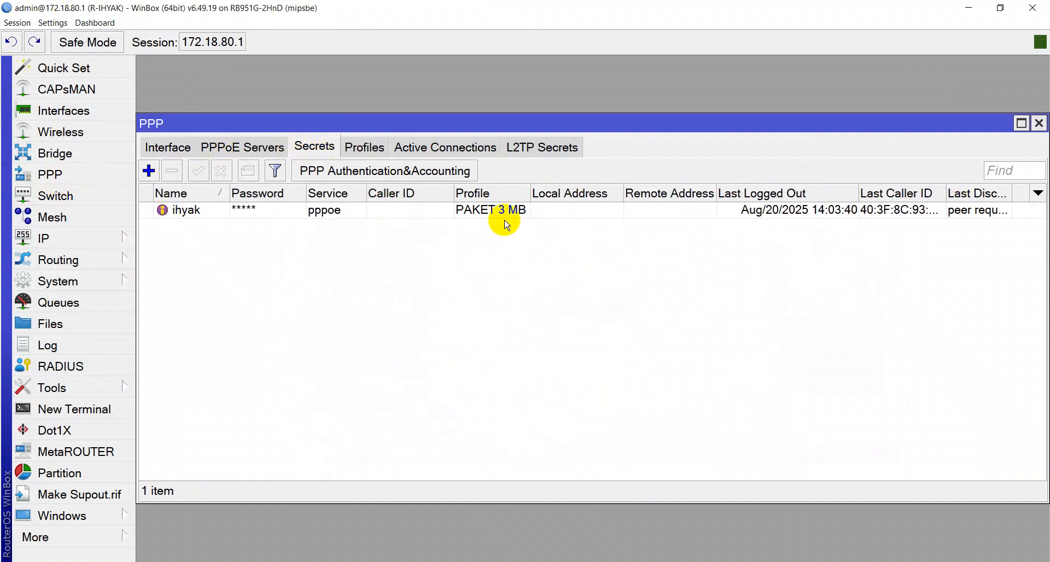
double_click(173, 214)
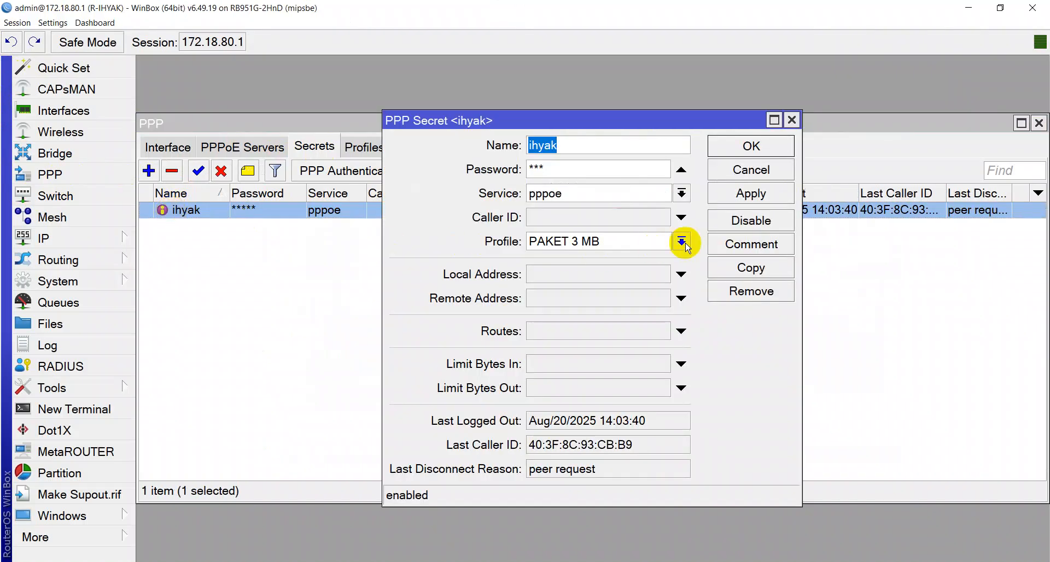
left_click(682, 243)
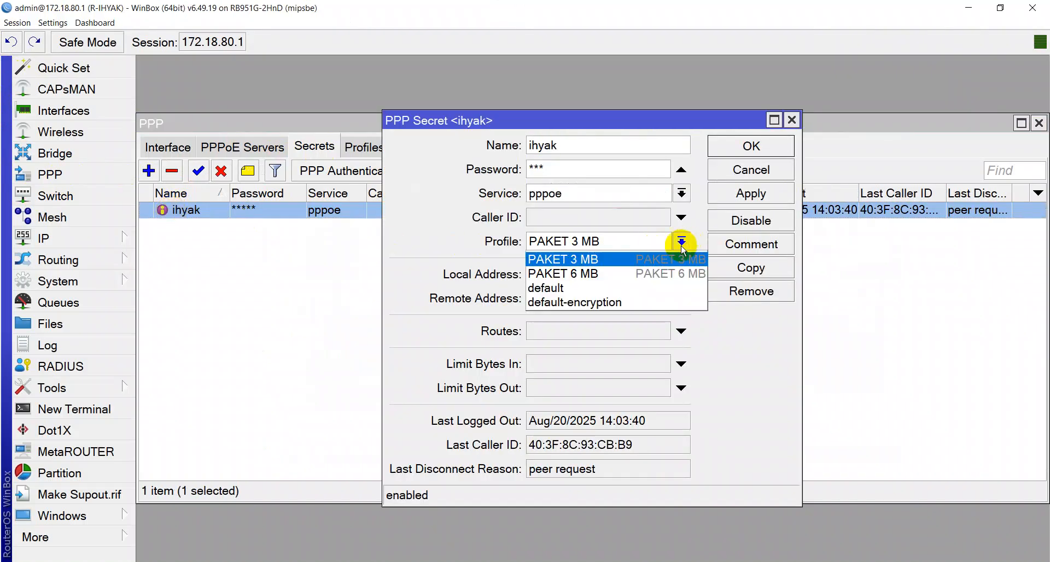
left_click(647, 280)
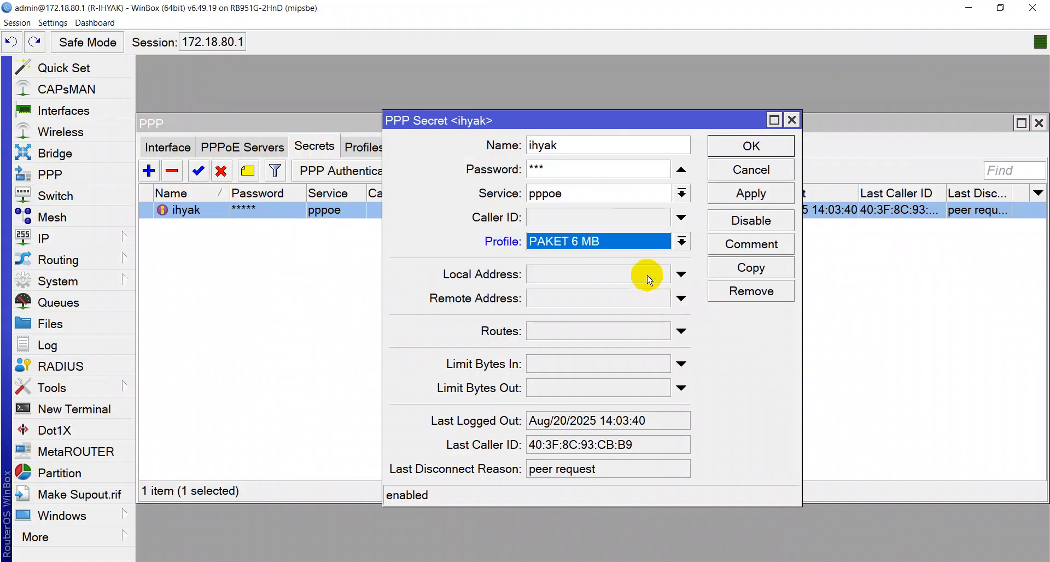
left_click(724, 197)
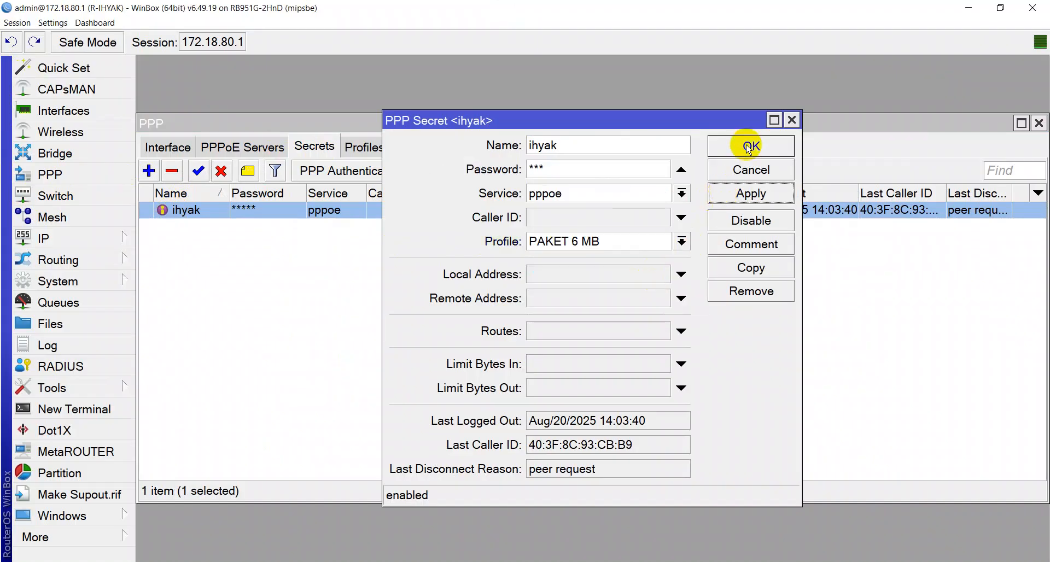
left_click(748, 146)
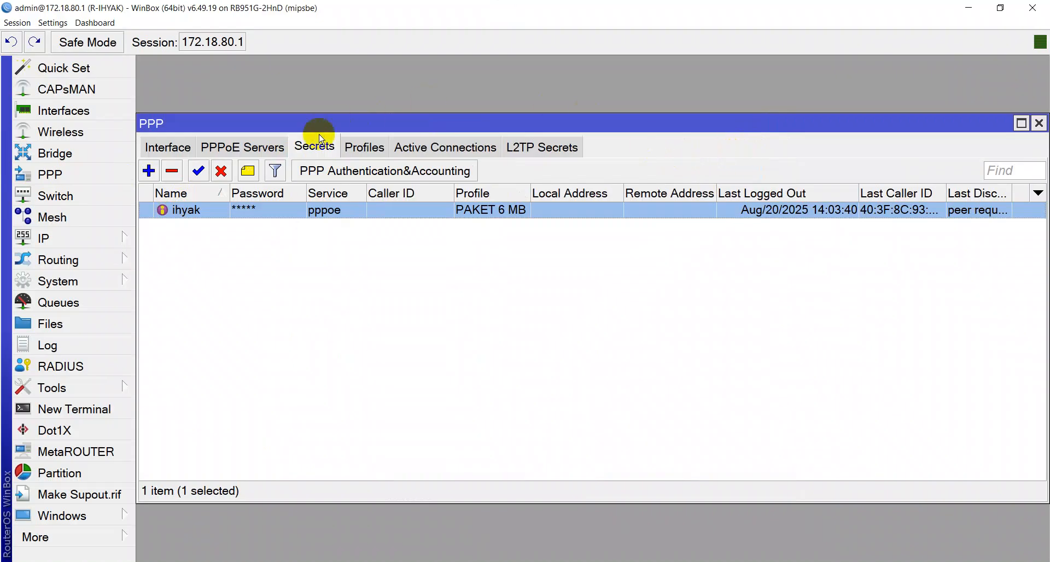
Check the PPPoE Servers and Interface lists in the PPP window while the session drops
left_click(218, 149)
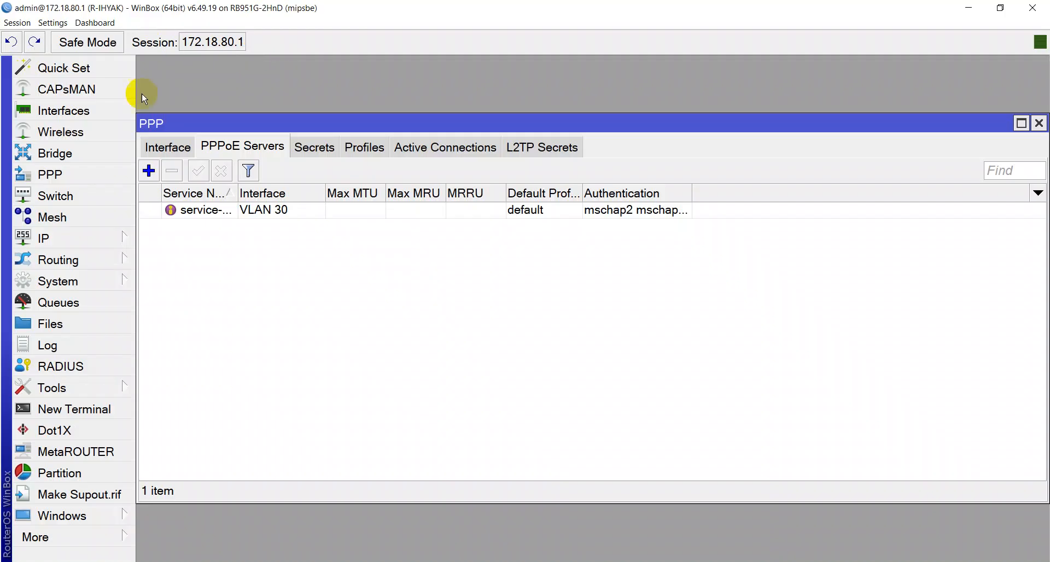
left_click(164, 154)
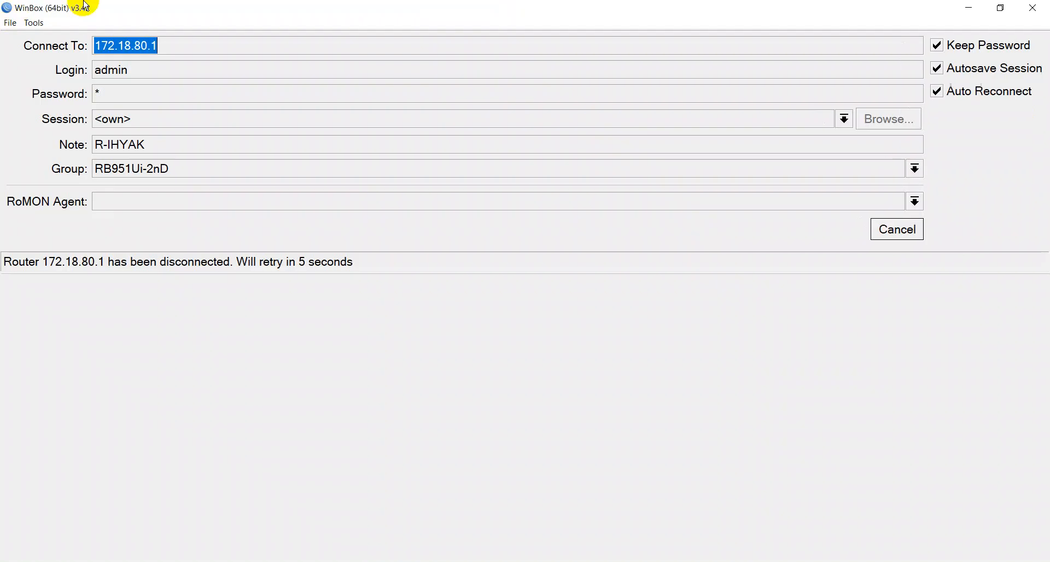
Glance at the running ping console, then return to the TP-Link Administration page
key("alt+Tab")
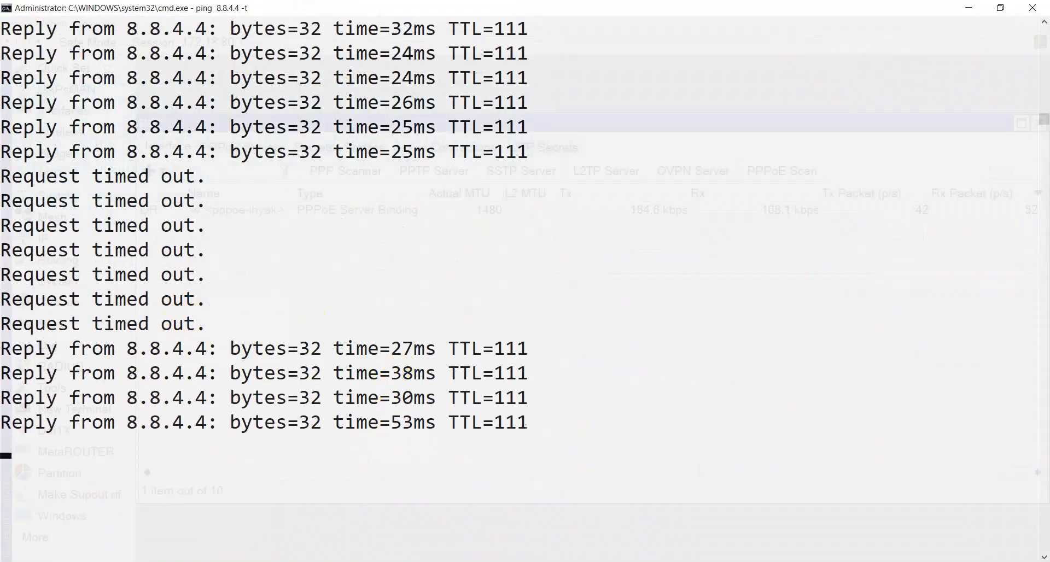
left_click(159, 520)
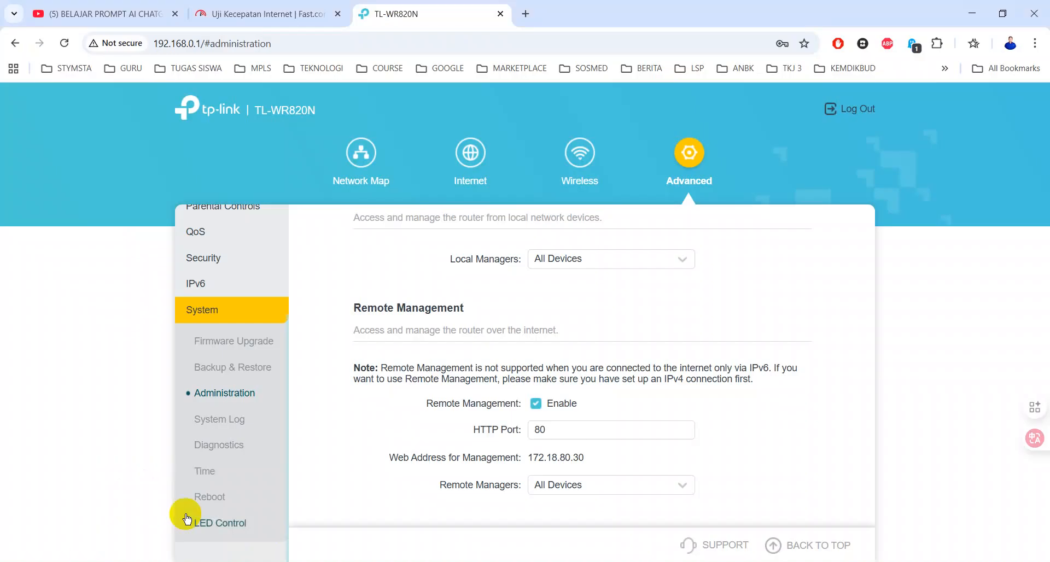
Rerun the Fast.com speed test, now 5.5 Mbps instead of 2.7 Mbps, then bring up Network Connections
left_click(278, 15)
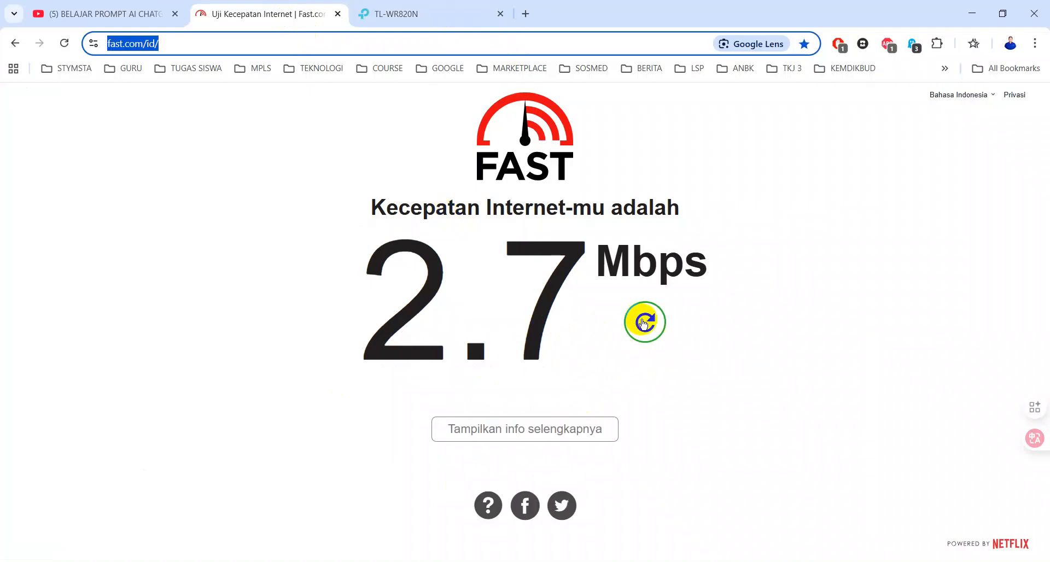
left_click(644, 323)
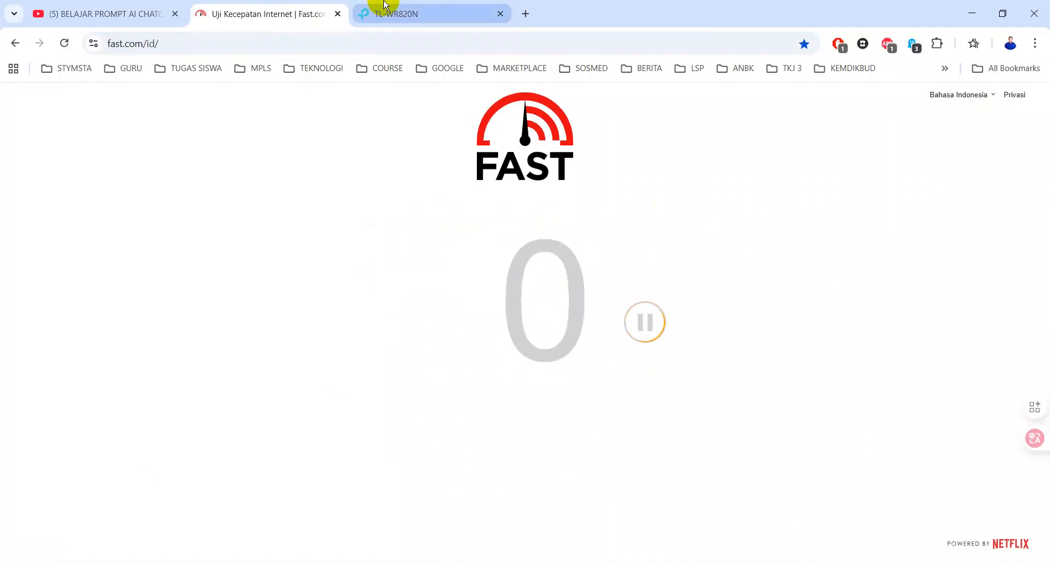
mouse_move(386, 6)
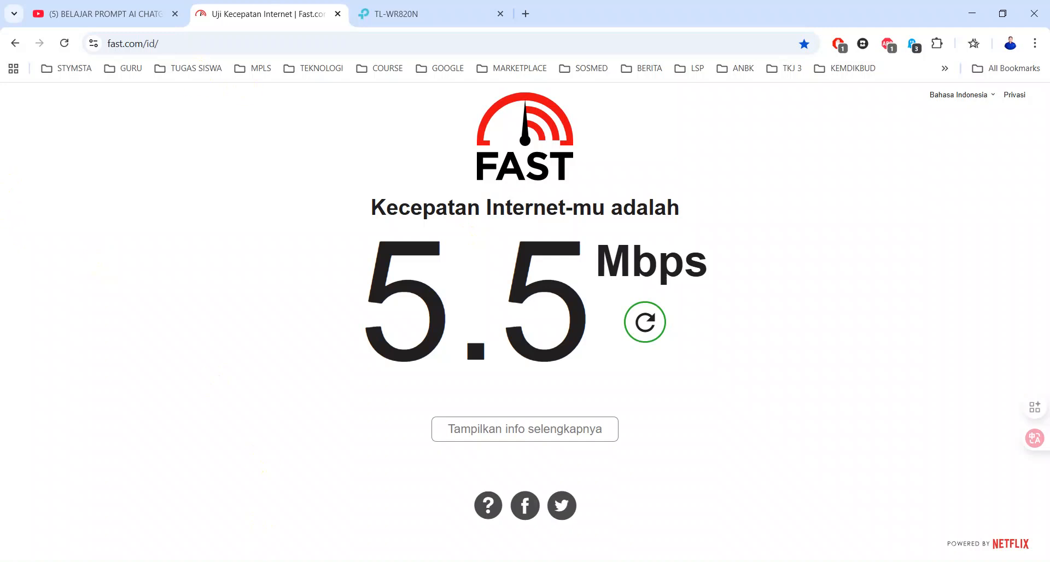
left_click(451, 560)
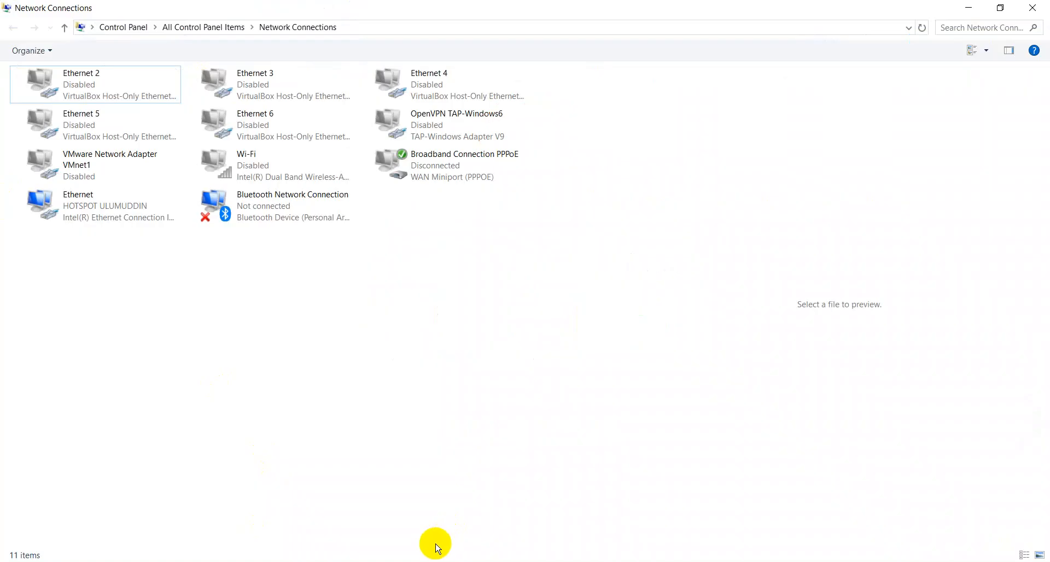
Check the Ethernet connection details showing IPv4 172.17.80.11, then return to Fast.com
right_click(105, 208)
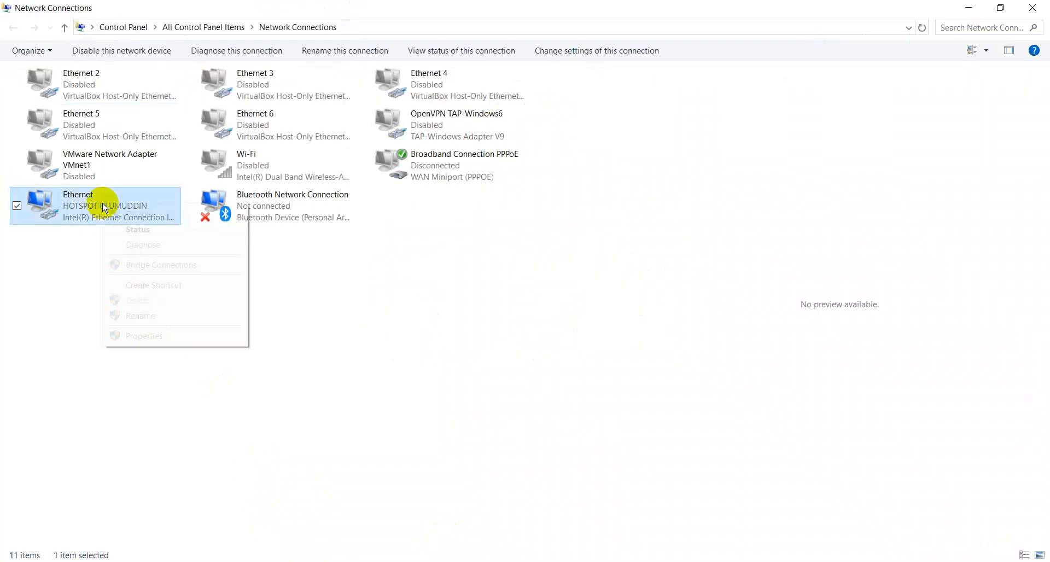
left_click(122, 230)
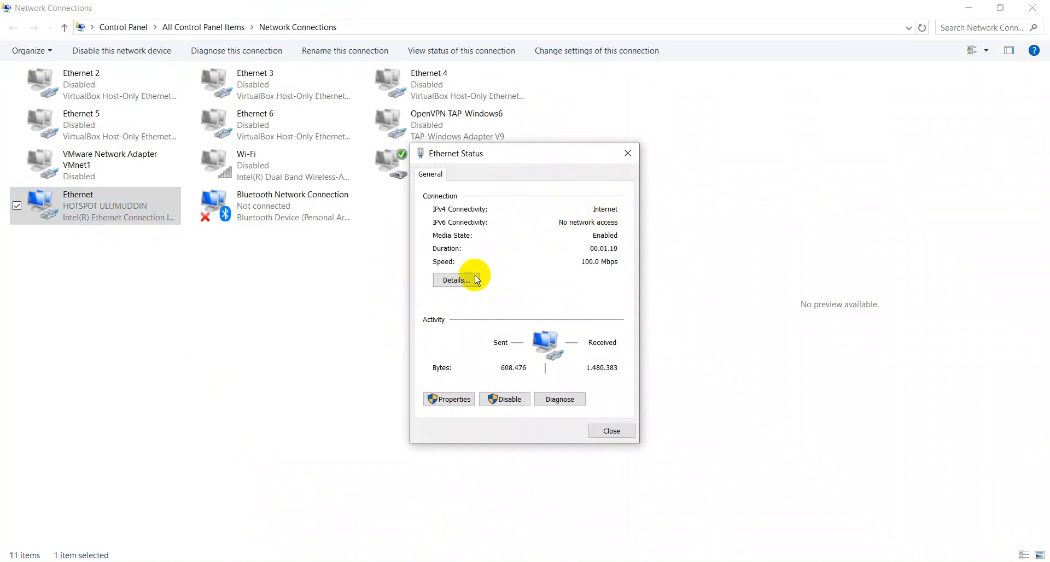
left_click(457, 280)
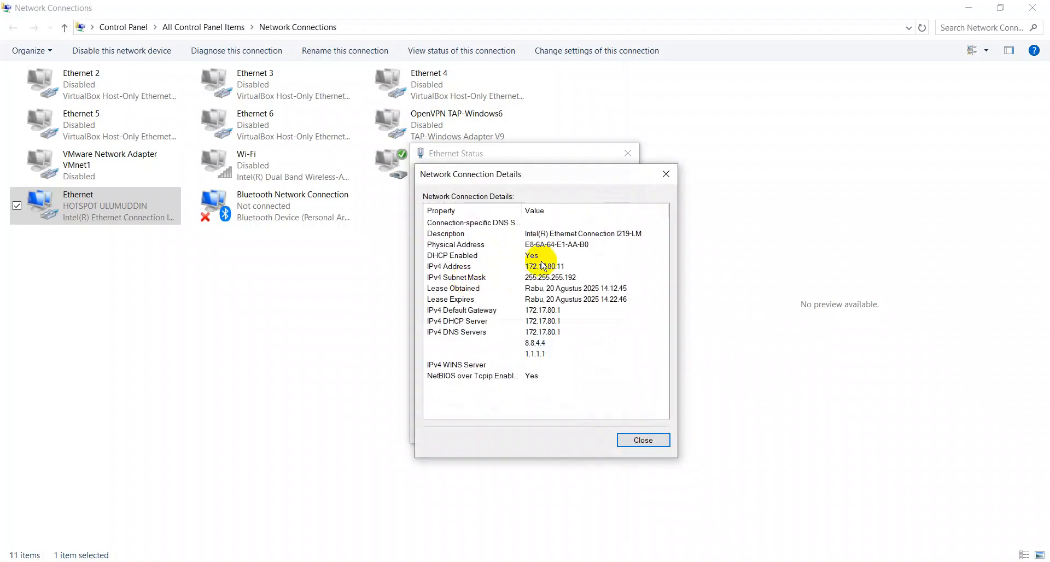
left_click(541, 267)
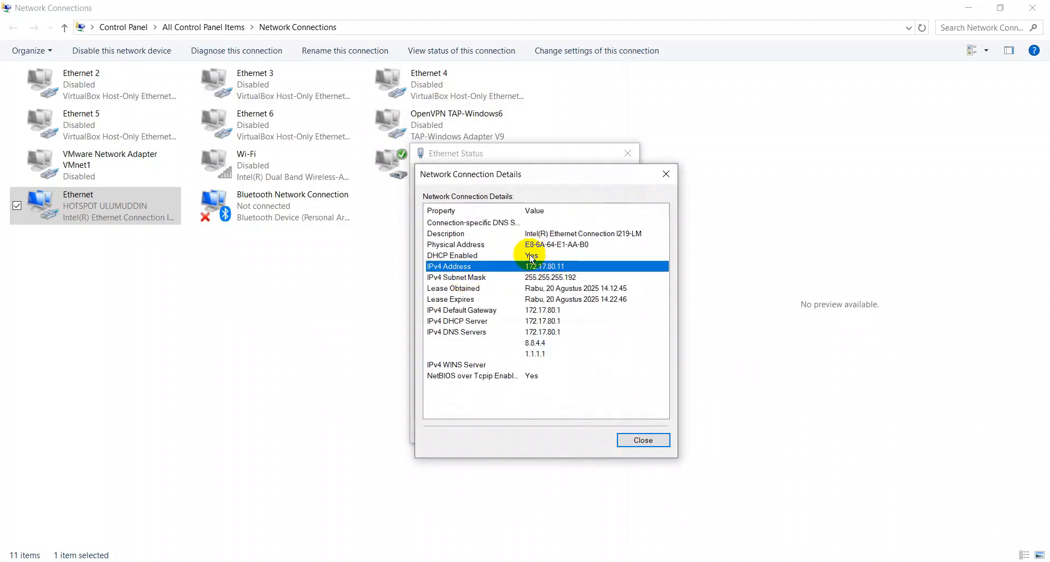
key("Escape")
key("Escape")
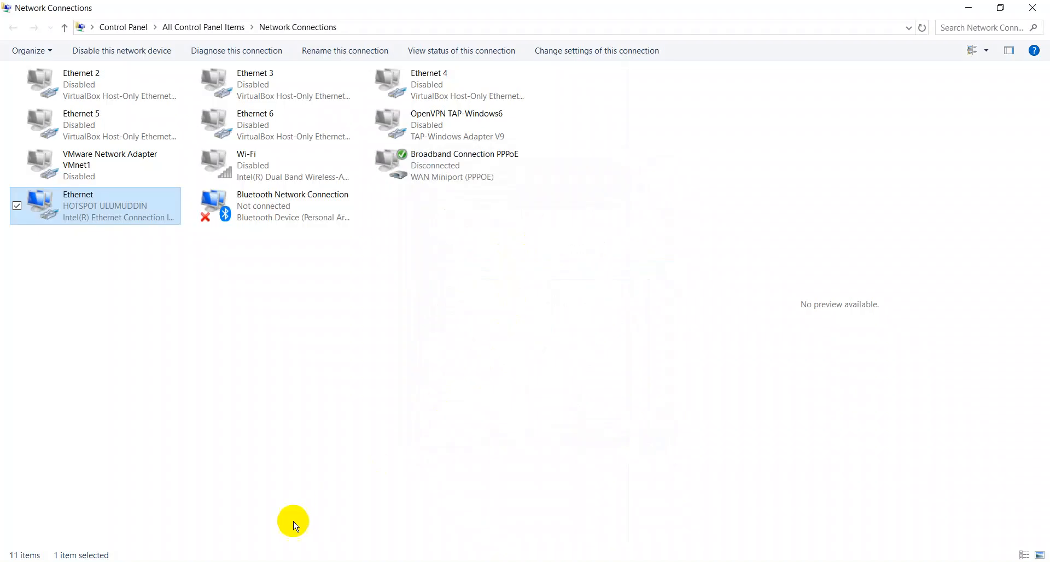
left_click(274, 561)
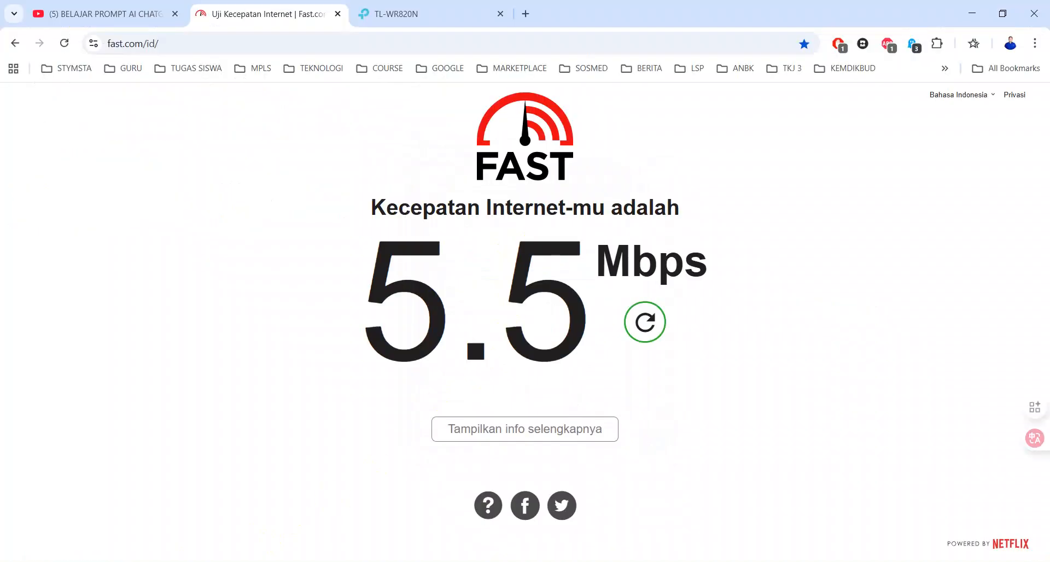
Select the Chrome address bar, then switch back to WinBox's PPP interface list
left_click(156, 44)
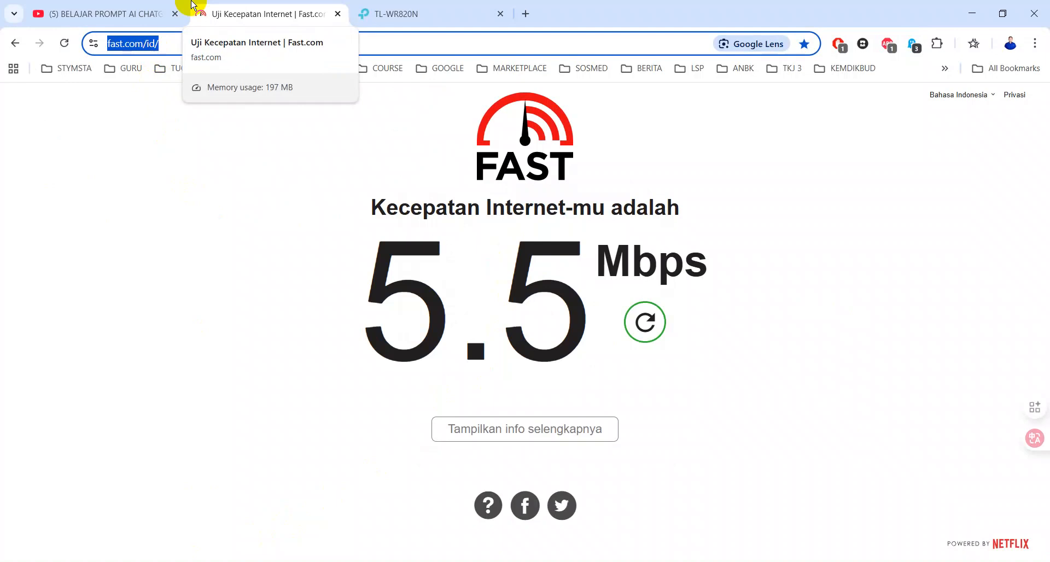
left_click(793, 559)
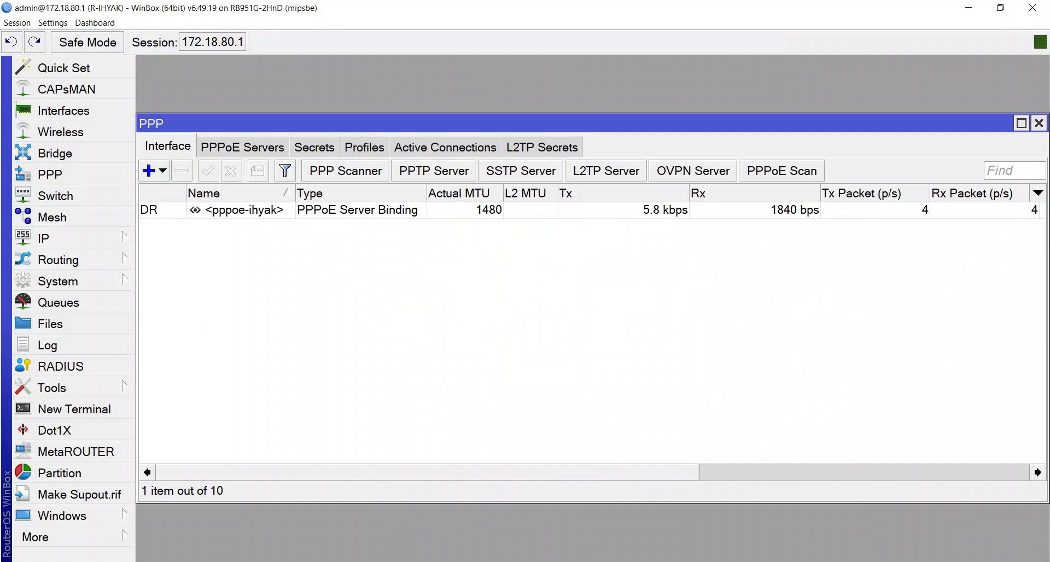
Copy the ihyak PPPoE connection's address 172.18.80.30 from WinBox's active PPP connections
left_click(453, 149)
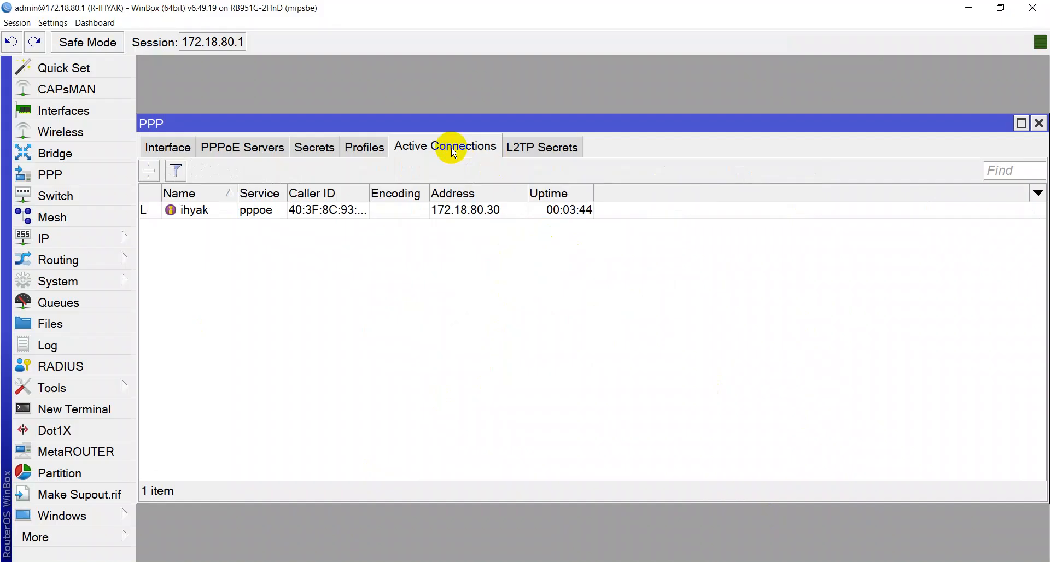
double_click(475, 217)
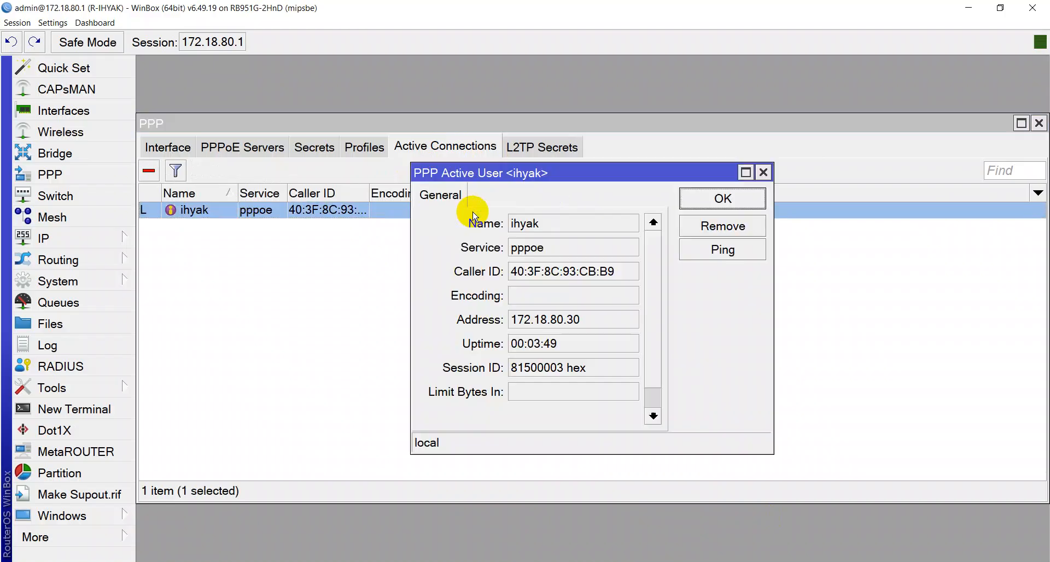
left_click(593, 321)
left_click_drag(592, 321, 511, 321)
right_click(533, 322)
left_click(545, 324)
Paste 172.18.80.30 into Chrome's address bar
left_click(720, 199)
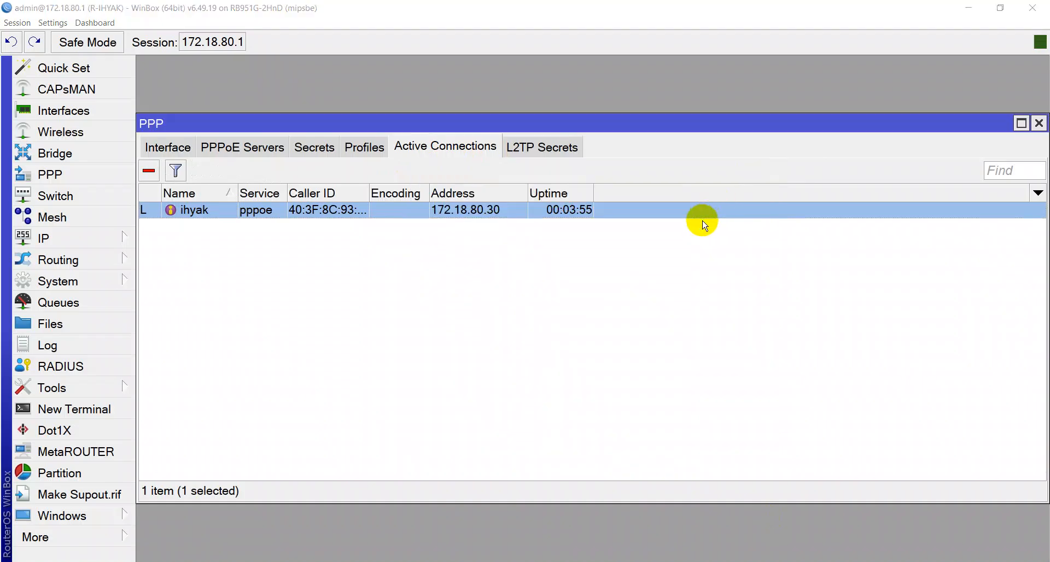
key("alt+Tab")
key("ctrl+l")
key("ctrl+v")
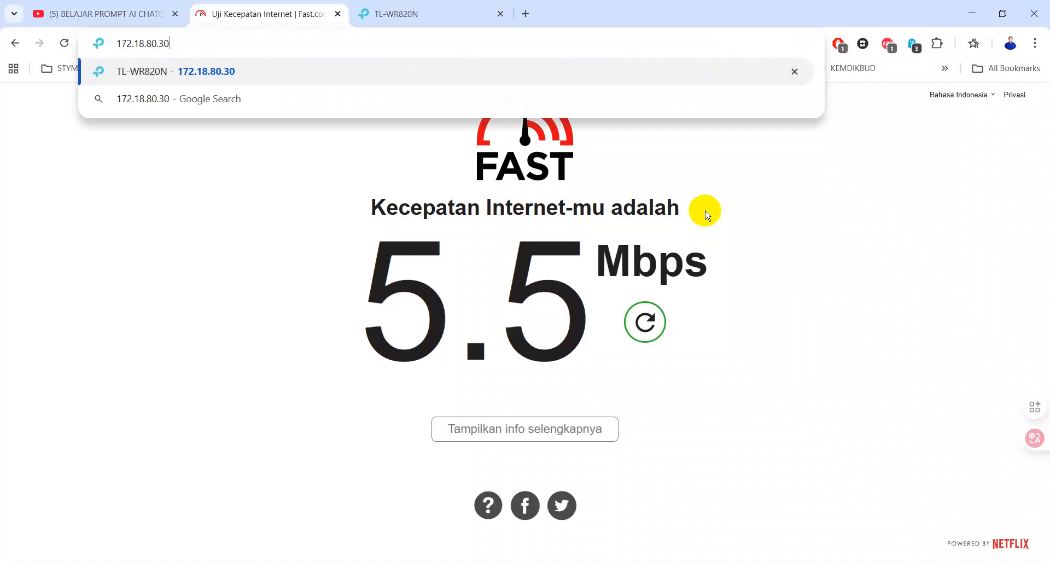
Load 172.18.80.30 and log into the TL-WR820N with the router's local password
key("Return")
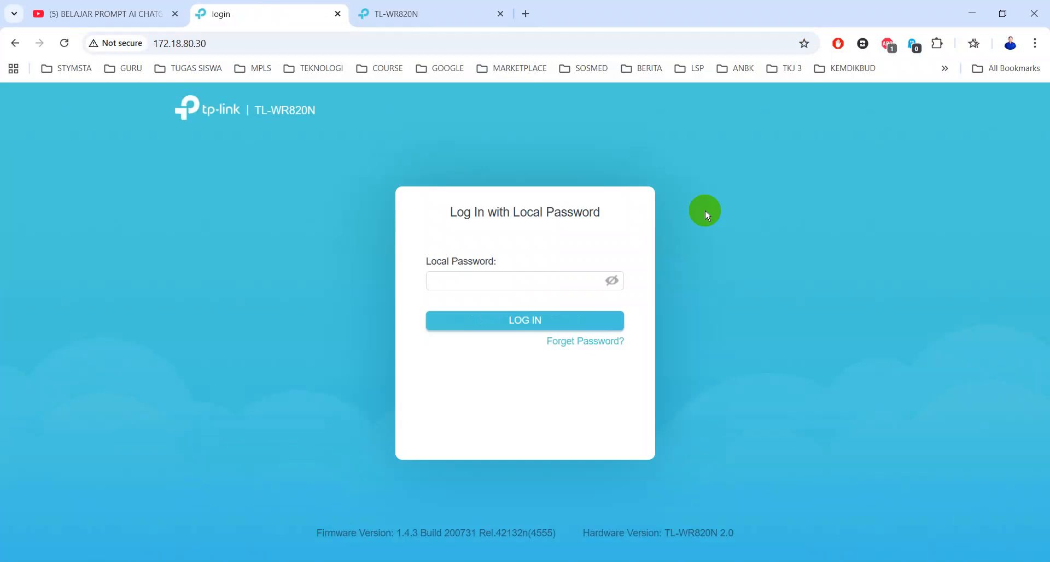
left_click(526, 282)
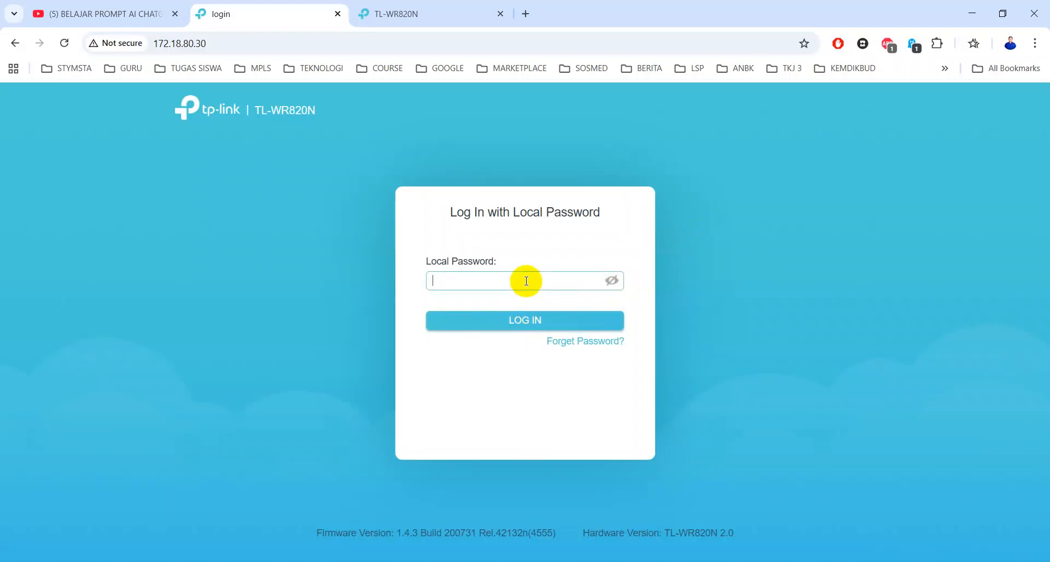
type("•••••••")
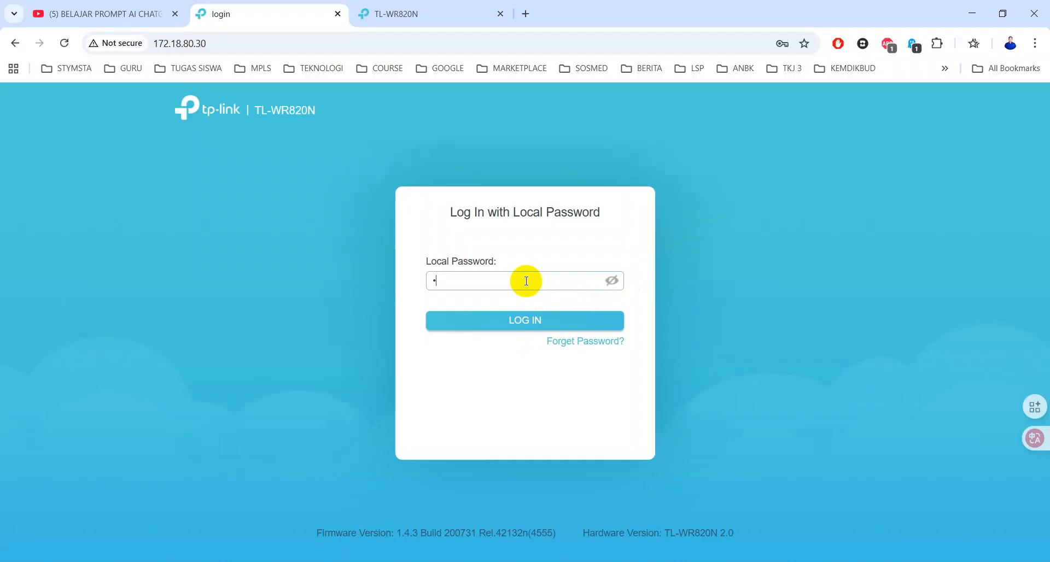
type("•••")
key("Return")
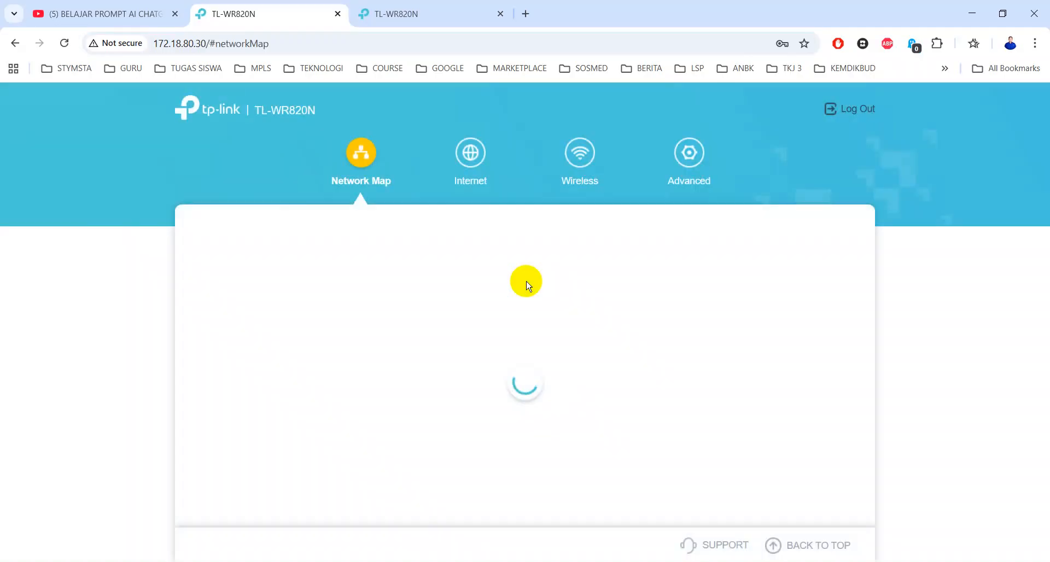
Review Wireless security options for SSID PPPOE IHYAK, keeping Security at None
left_click(575, 159)
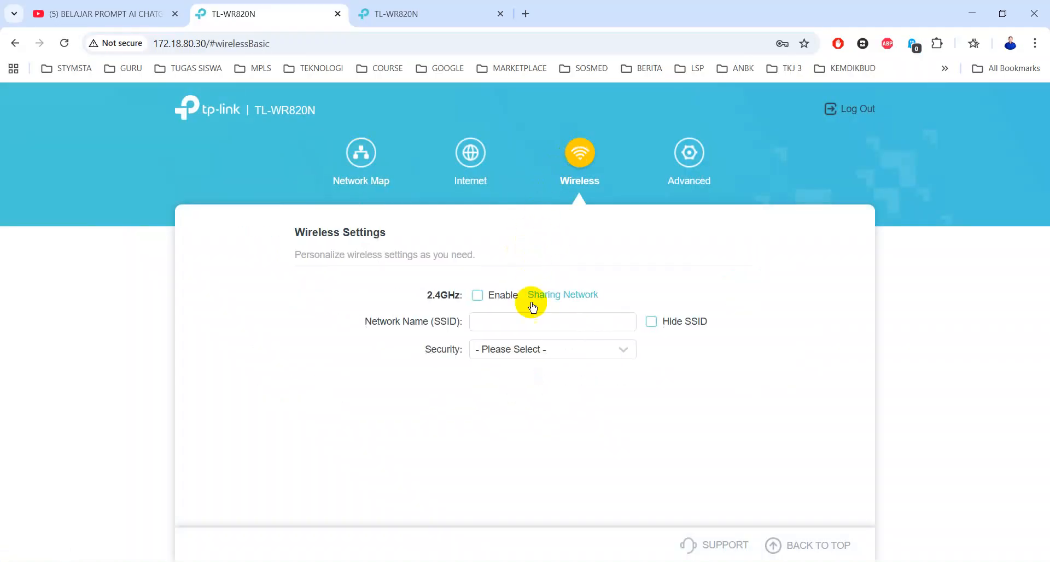
left_click(544, 354)
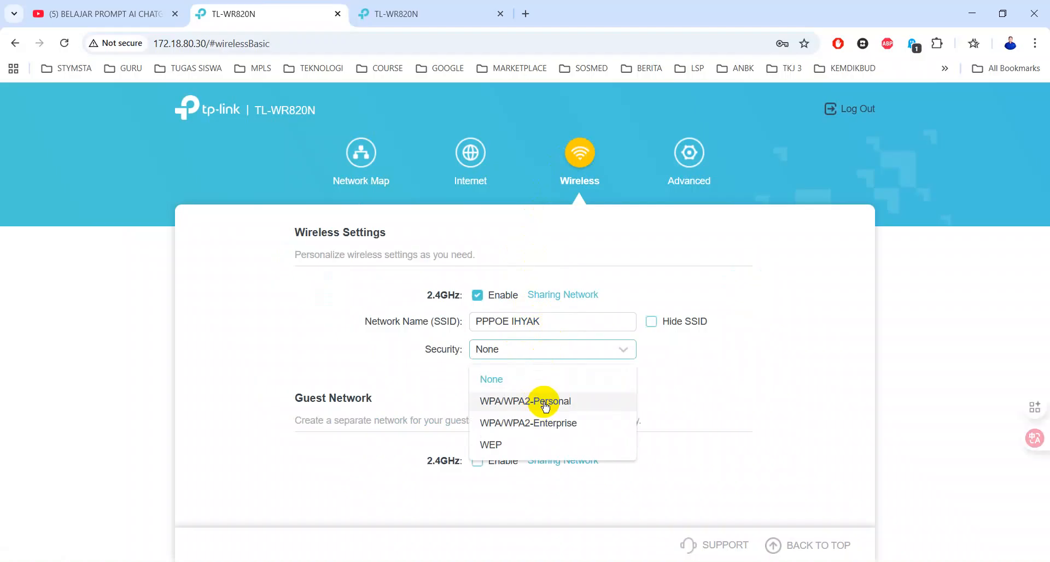
left_click(741, 262)
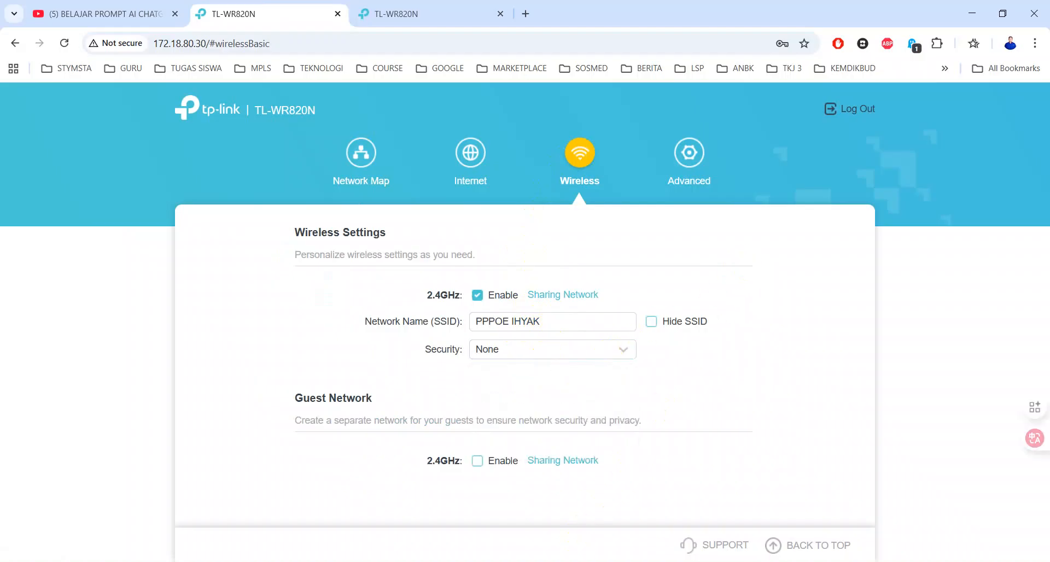